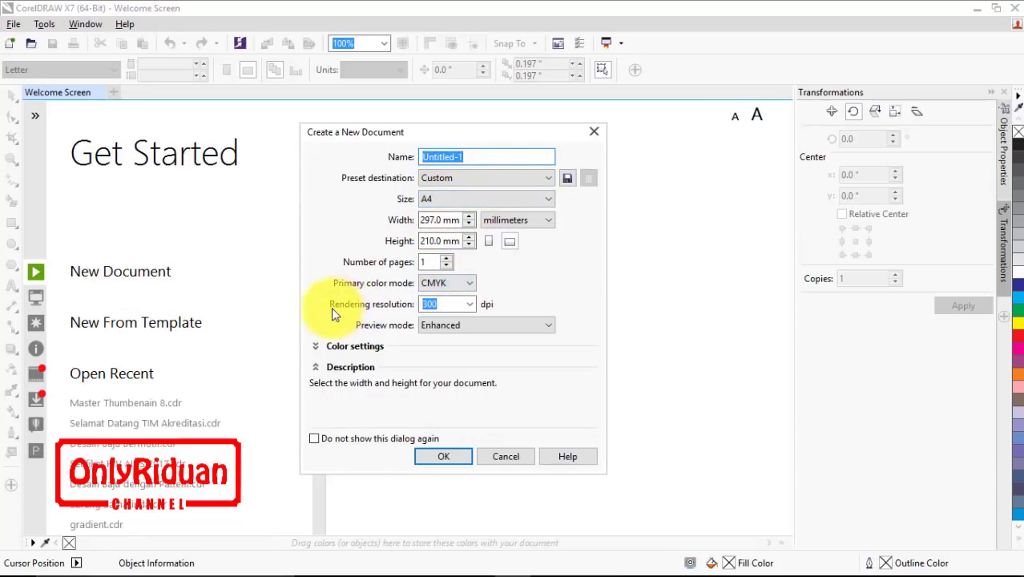
# In a new landscape A4 document of 297 × 210 mm, draw a blue-filled ellipse about 16 × 67 mm near the page centre.
pyautogui.click(446, 456)
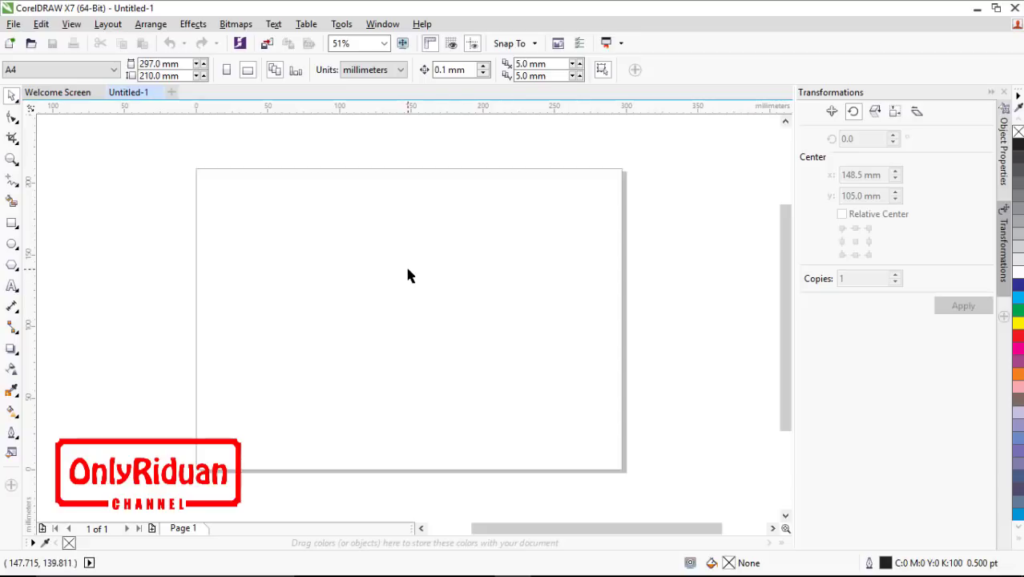
pyautogui.click(12, 244)
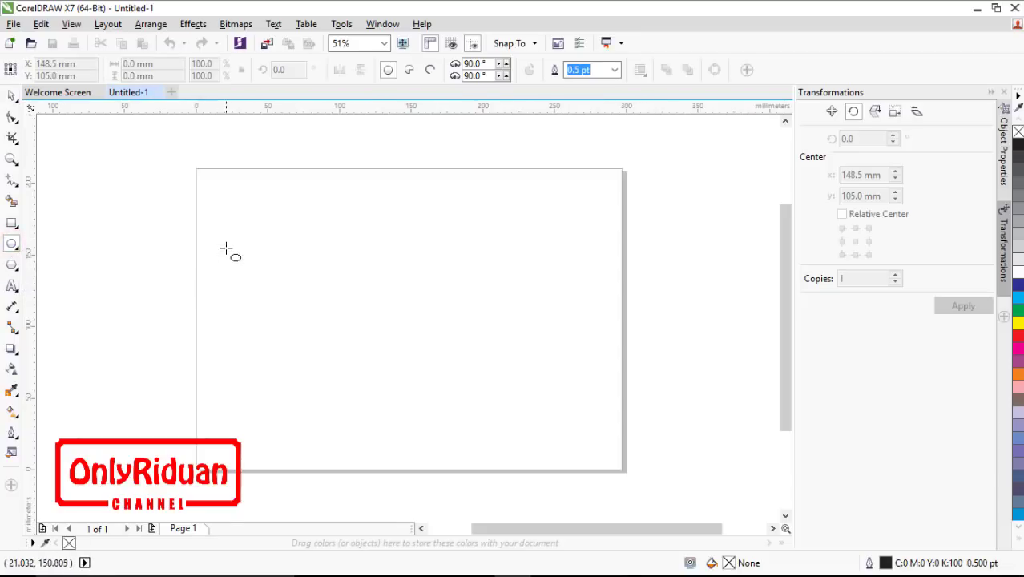
pyautogui.moveTo(226, 198); pyautogui.dragTo(249, 296)
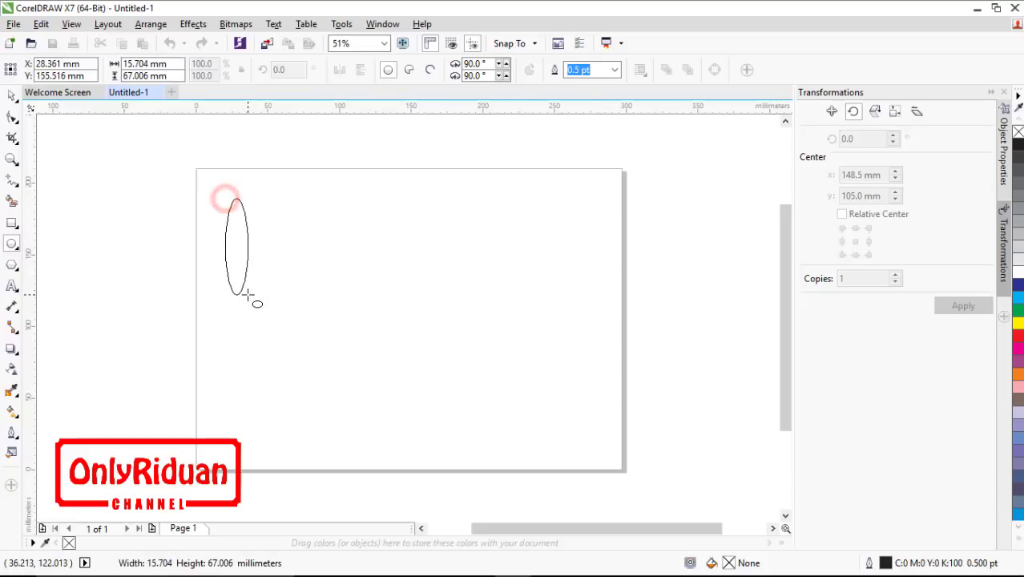
pyautogui.moveTo(236, 242); pyautogui.dragTo(407, 302)
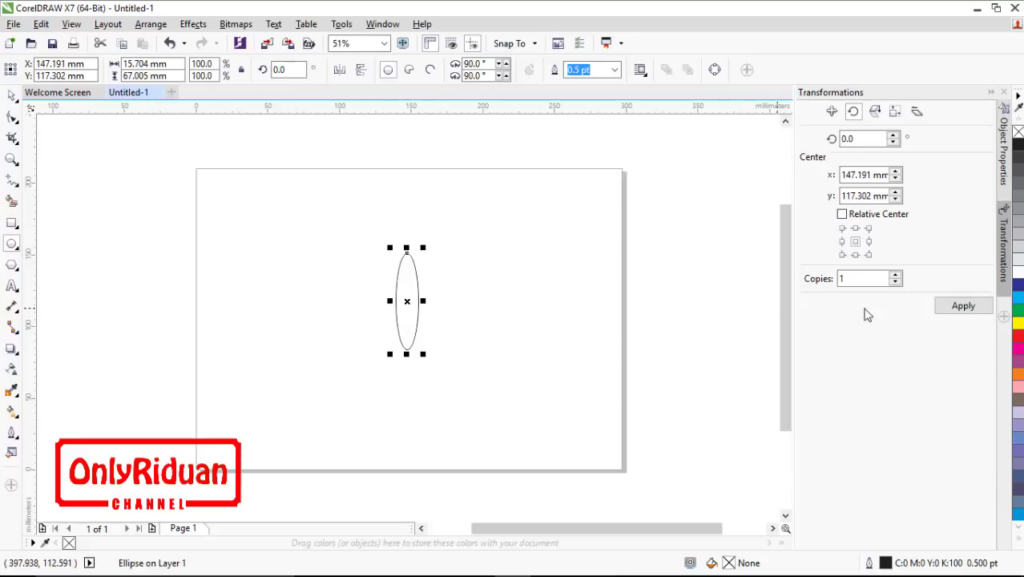
pyautogui.click(1019, 286)
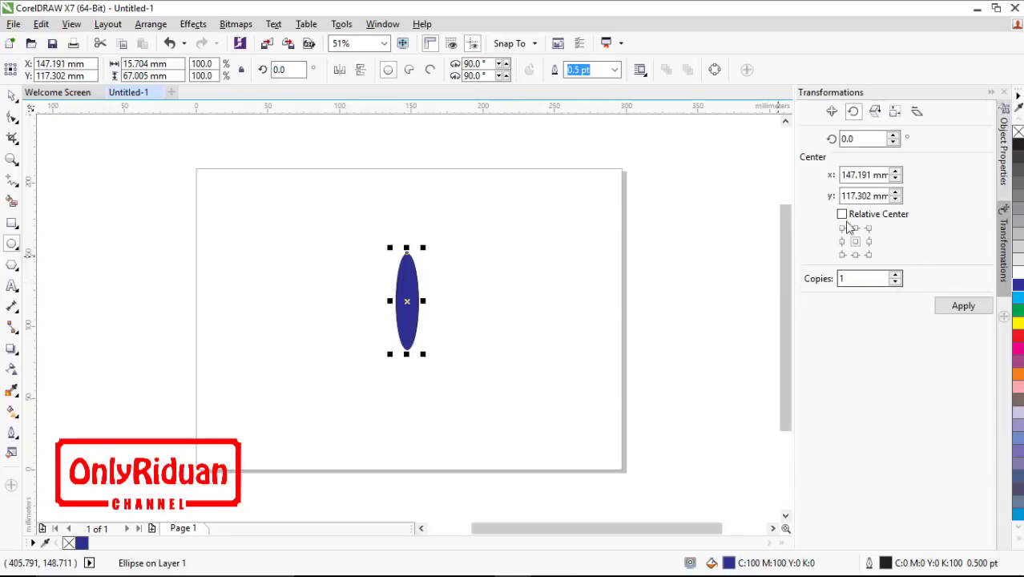
pyautogui.click(1004, 93)
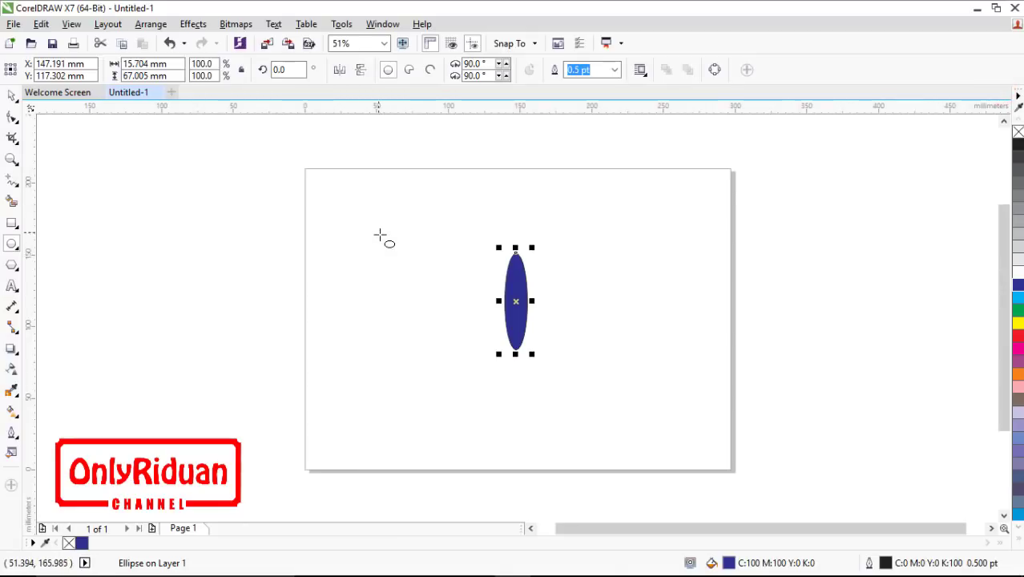
pyautogui.click(151, 24)
pyautogui.moveTo(162, 45)
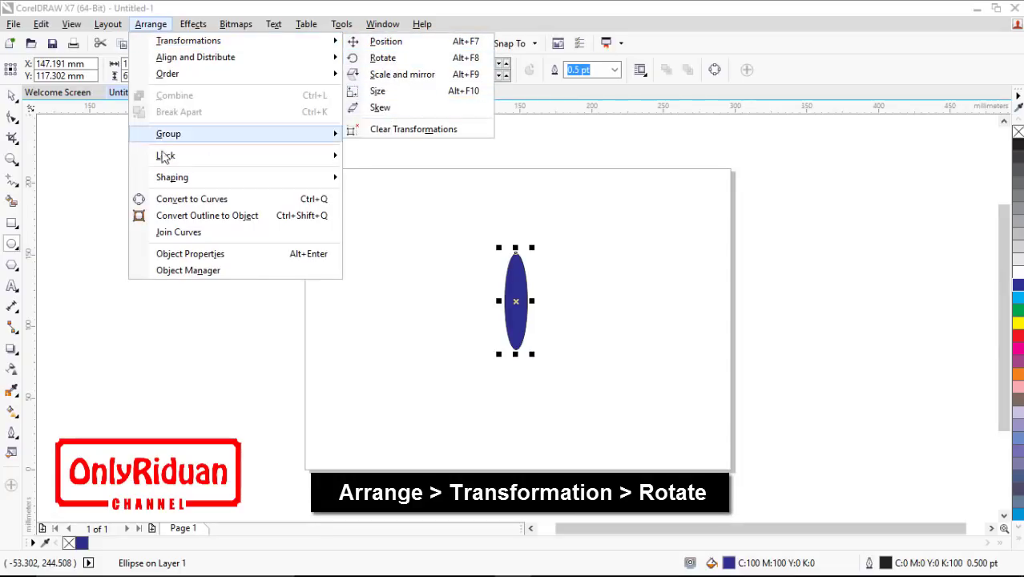
pyautogui.moveTo(157, 62)
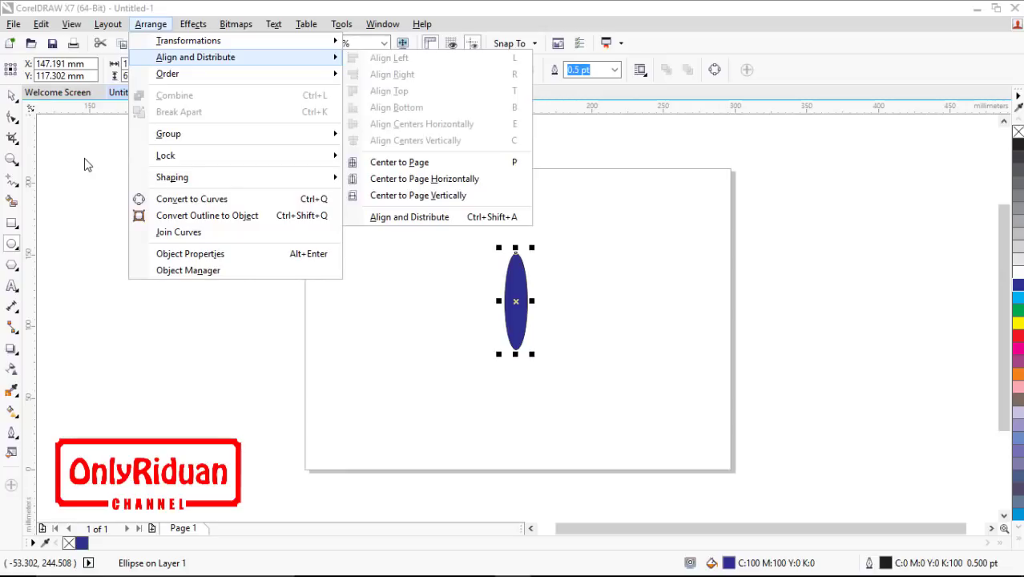
pyautogui.click(380, 24)
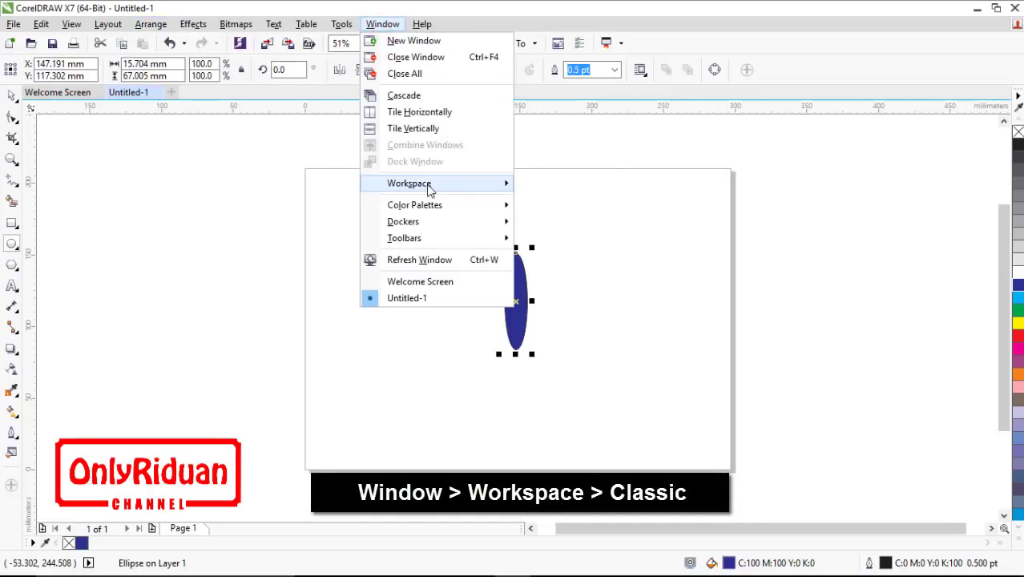
pyautogui.moveTo(433, 186)
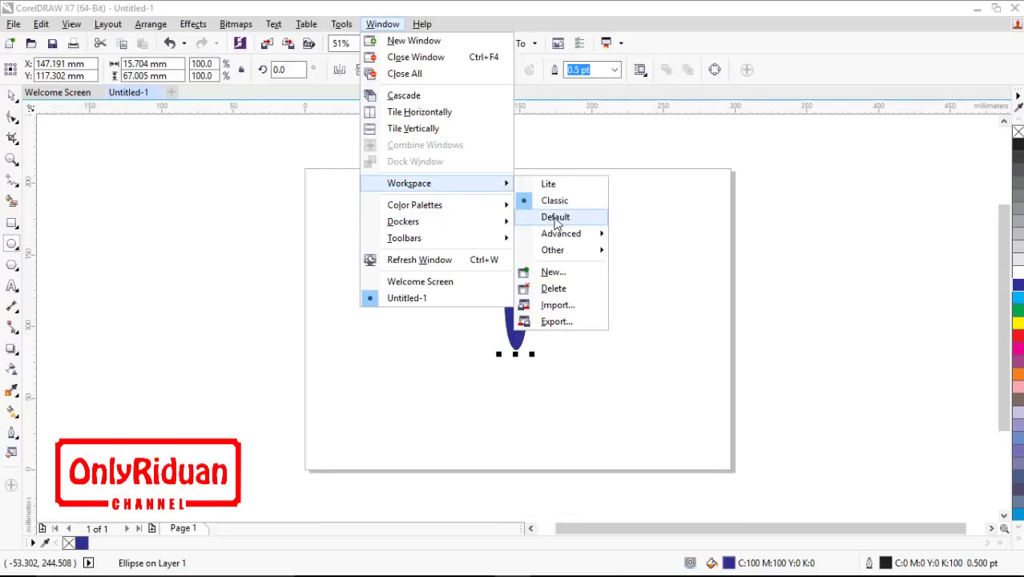
pyautogui.click(269, 187)
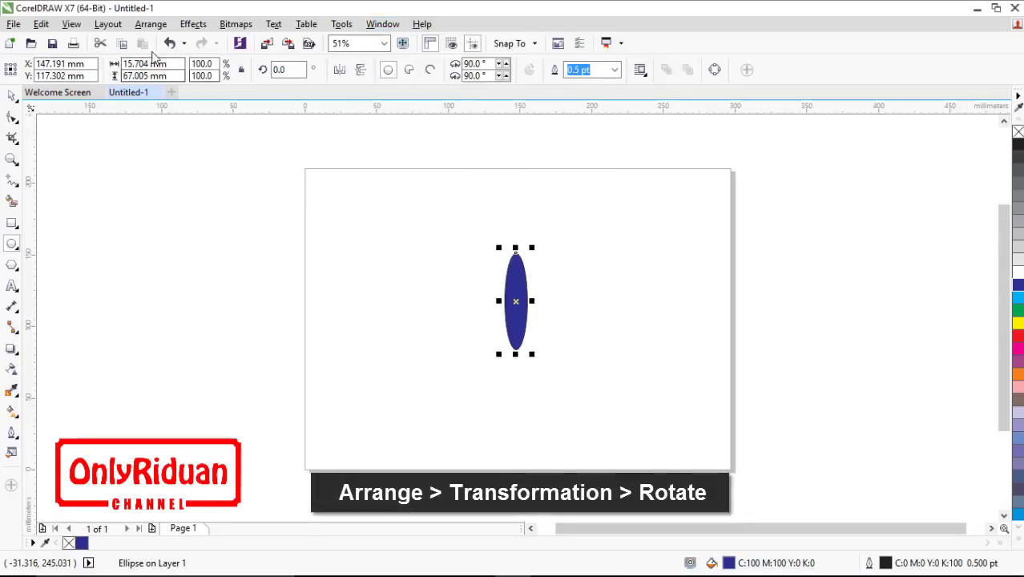
# Open the Rotate transformation settings for the ellipse and set the rotation angle to 20°.
pyautogui.click(151, 24)
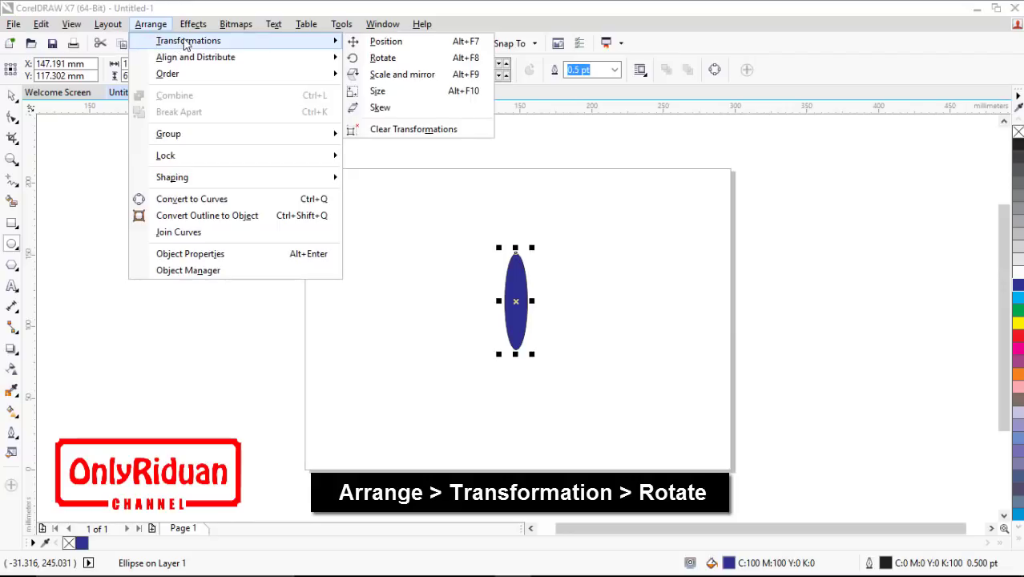
pyautogui.click(383, 58)
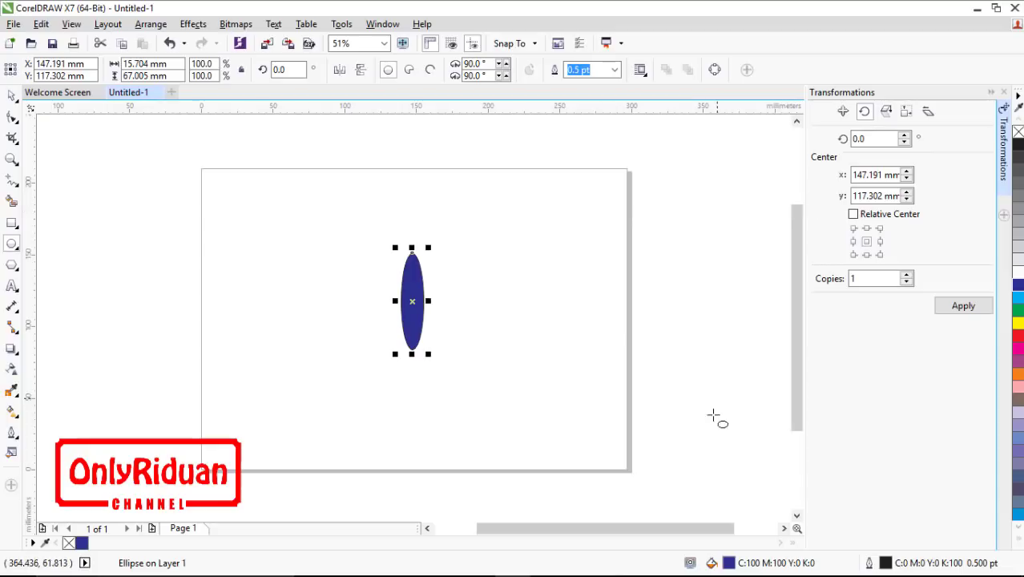
pyautogui.moveTo(612, 529); pyautogui.dragTo(580, 533)
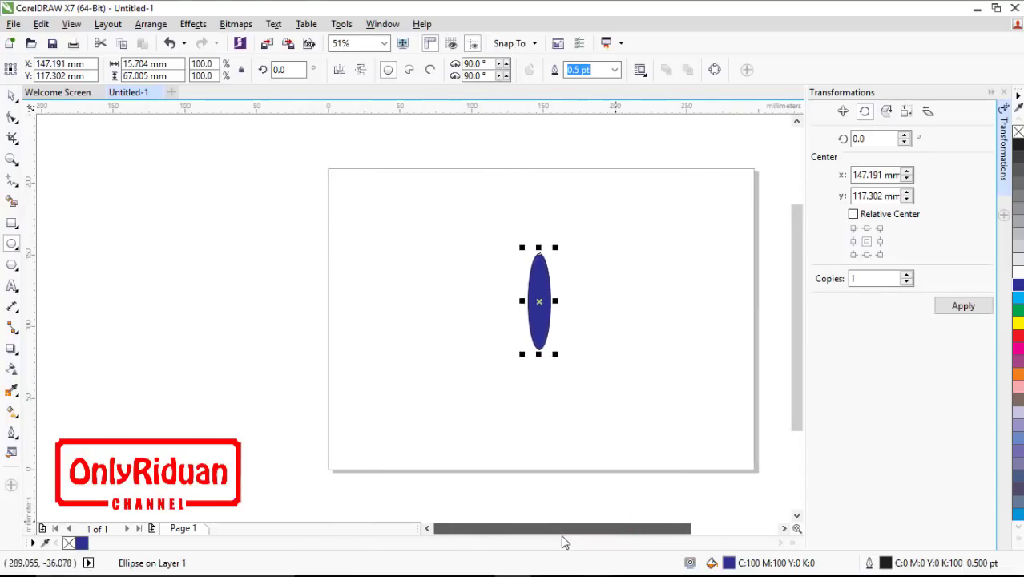
pyautogui.click(874, 140)
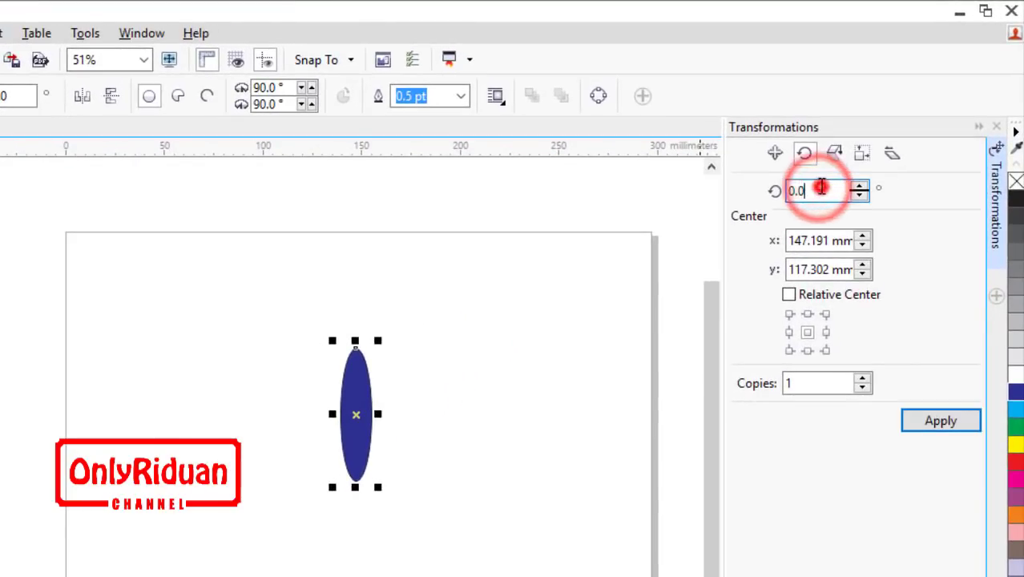
pyautogui.doubleClick(816, 193)
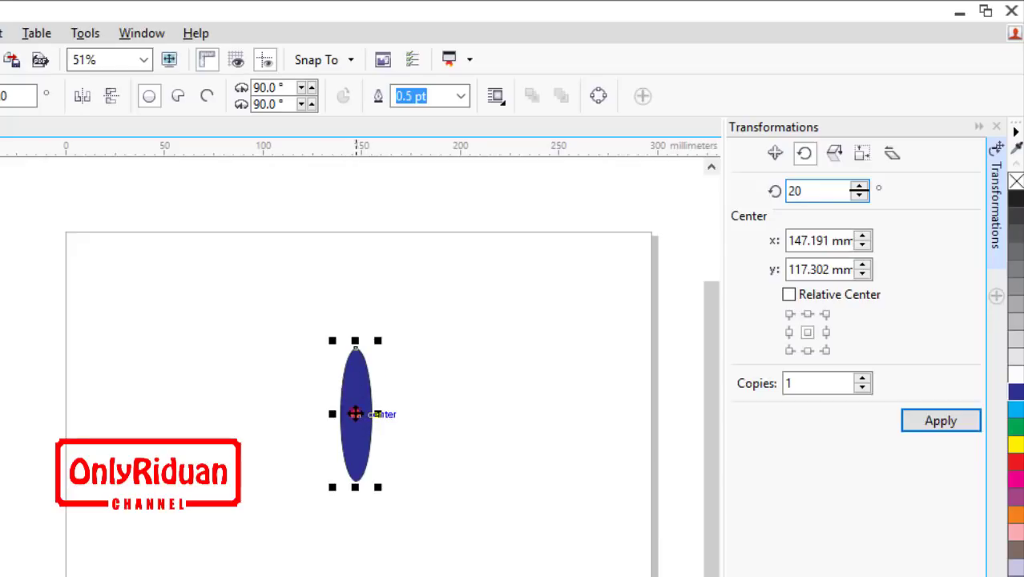
# Try moving the ellipse's rotation centre freehand to its bottom tip, and undo that move.
pyautogui.click(355, 414)
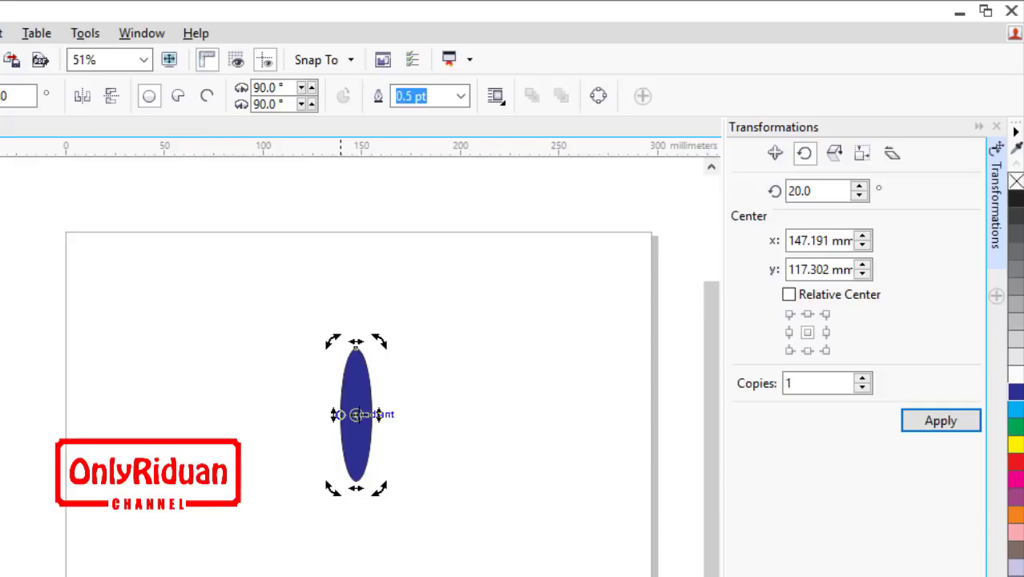
pyautogui.moveTo(356, 414); pyautogui.dragTo(356, 481)
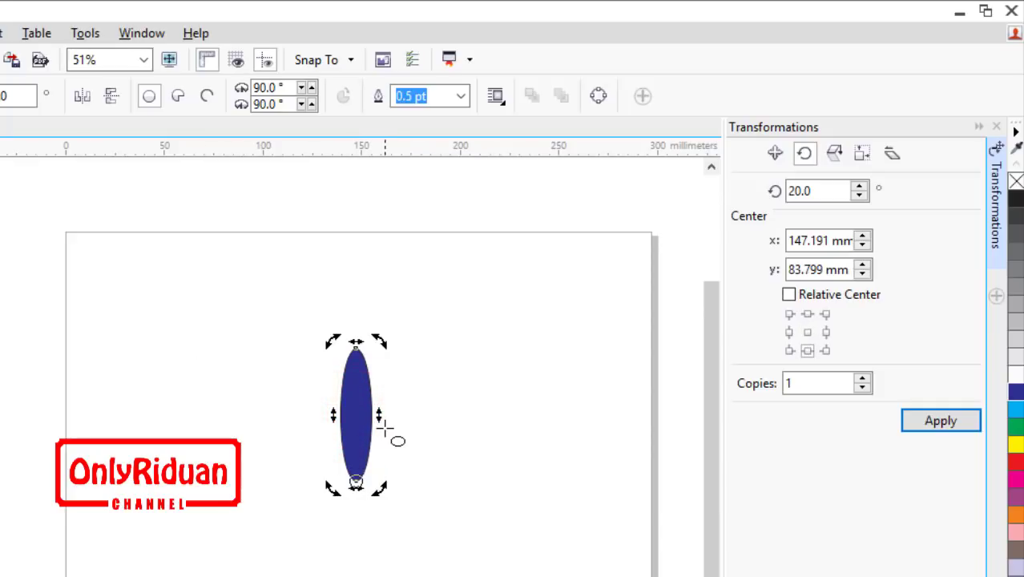
pyautogui.hotkey('ctrl', 'z')
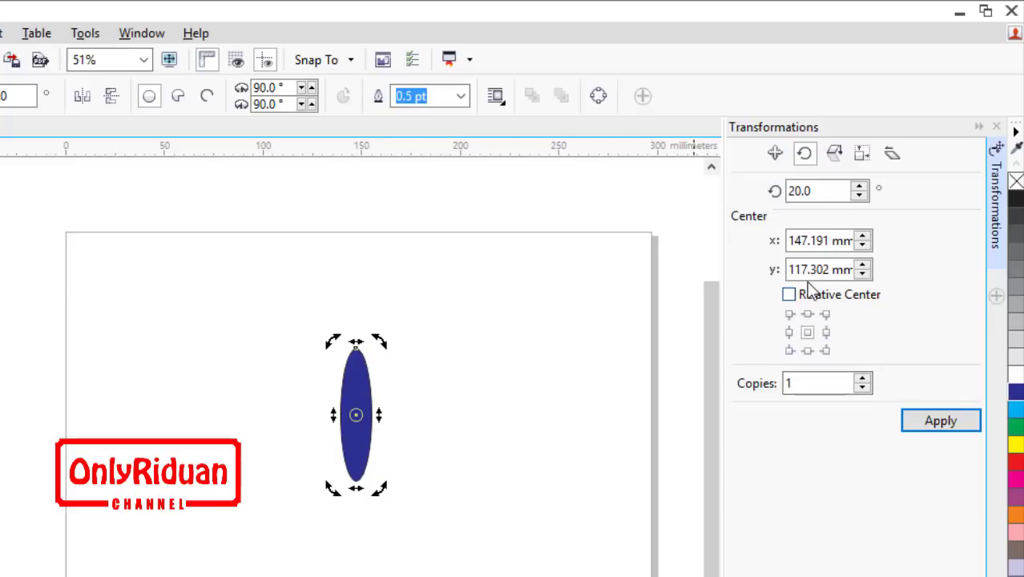
# Set the rotation centre to the ellipse's bottom middle and apply the 20° rotation with 1 copy 17 times to complete the flower.
pyautogui.click(808, 353)
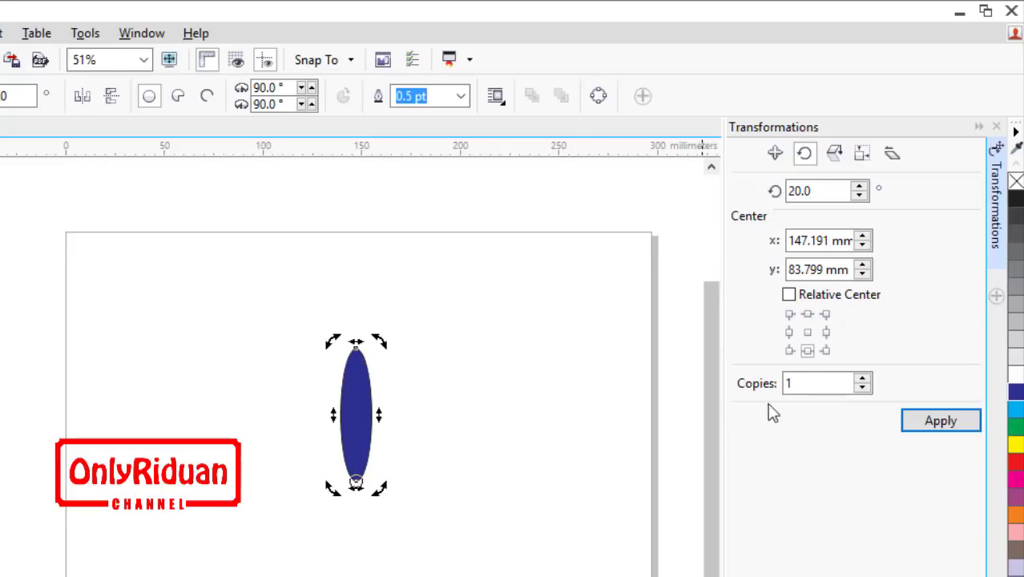
pyautogui.doubleClick(804, 382)
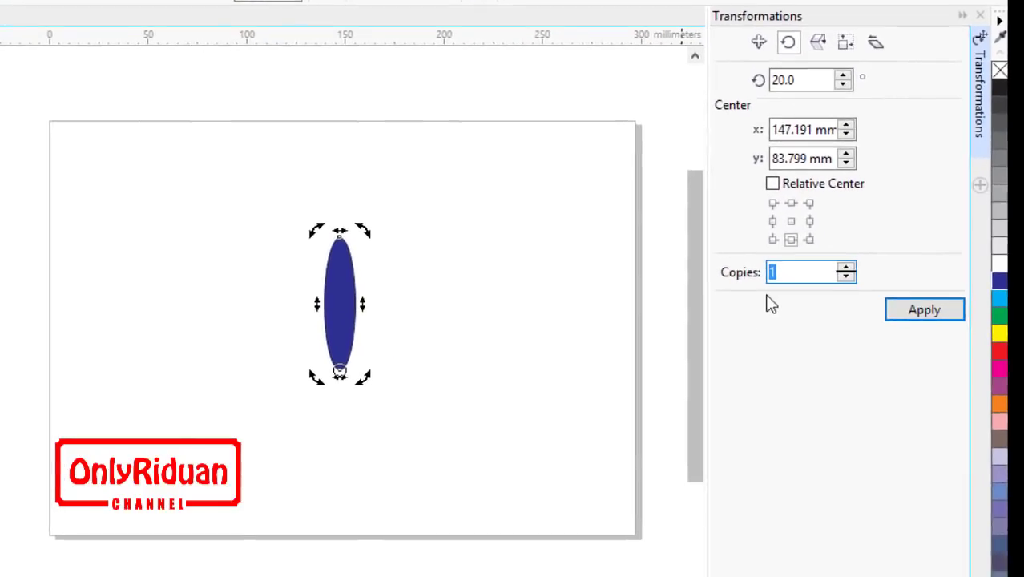
pyautogui.click(919, 302)
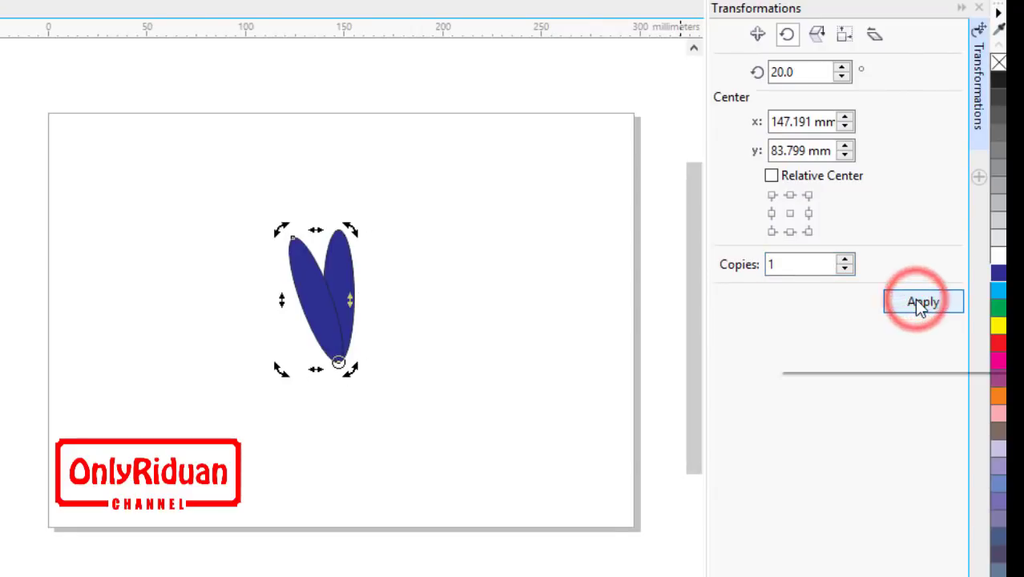
pyautogui.click(919, 302)
pyautogui.click(919, 303)
pyautogui.click(919, 302)
pyautogui.click(919, 303)
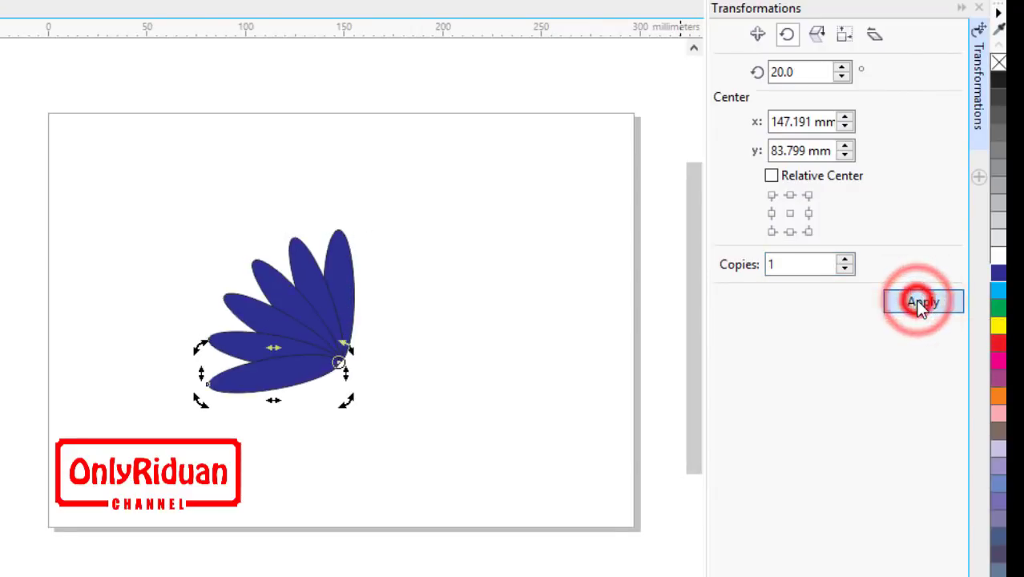
pyautogui.click(919, 303)
pyautogui.click(919, 303)
pyautogui.click(920, 303)
pyautogui.click(920, 303)
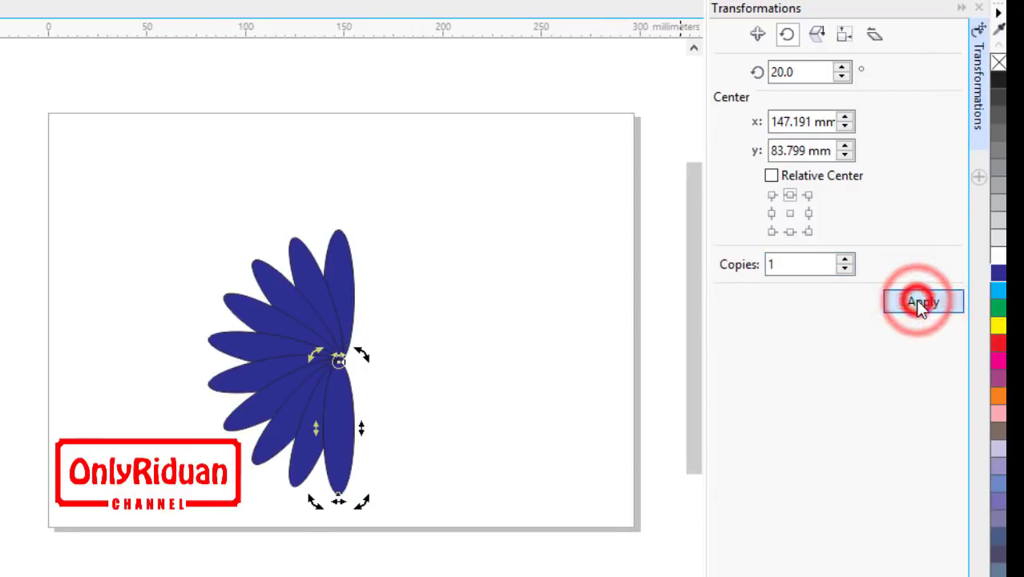
pyautogui.click(919, 303)
pyautogui.click(919, 303)
pyautogui.click(919, 303)
pyautogui.click(919, 303)
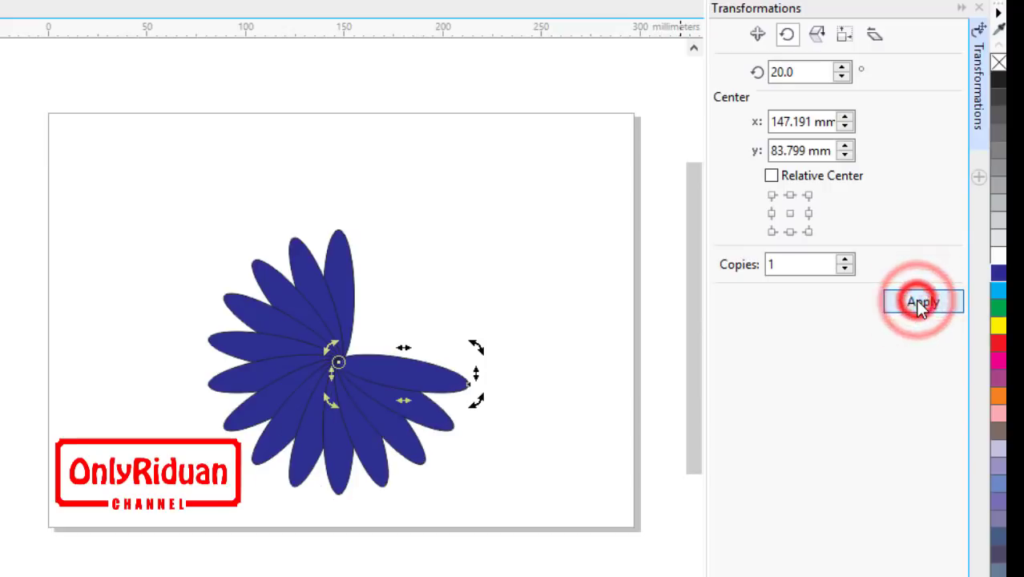
pyautogui.click(919, 303)
pyautogui.click(919, 303)
pyautogui.click(920, 303)
pyautogui.click(920, 303)
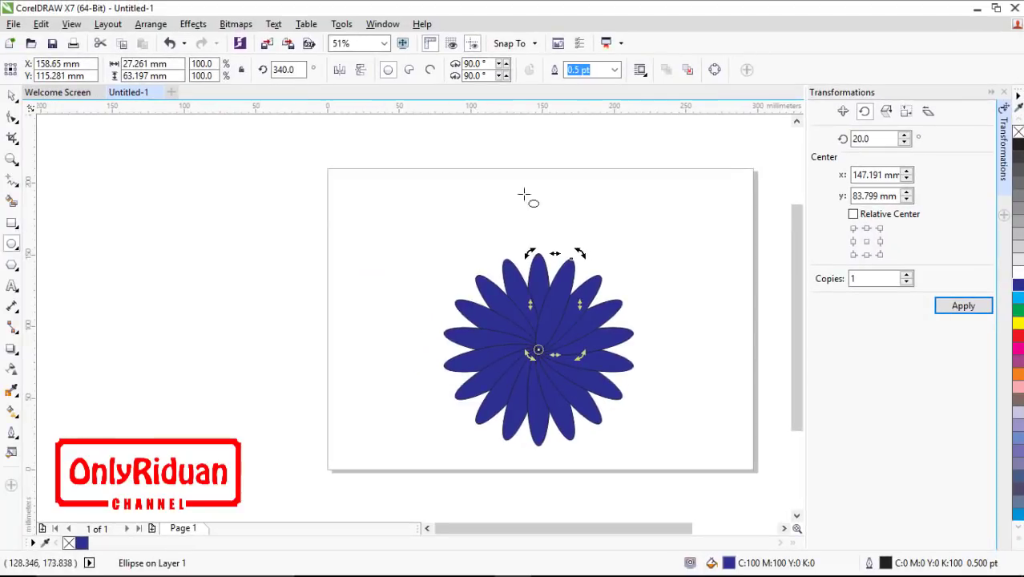
# Select all the petals of the flower and combine them into a single object.
pyautogui.click(13, 96)
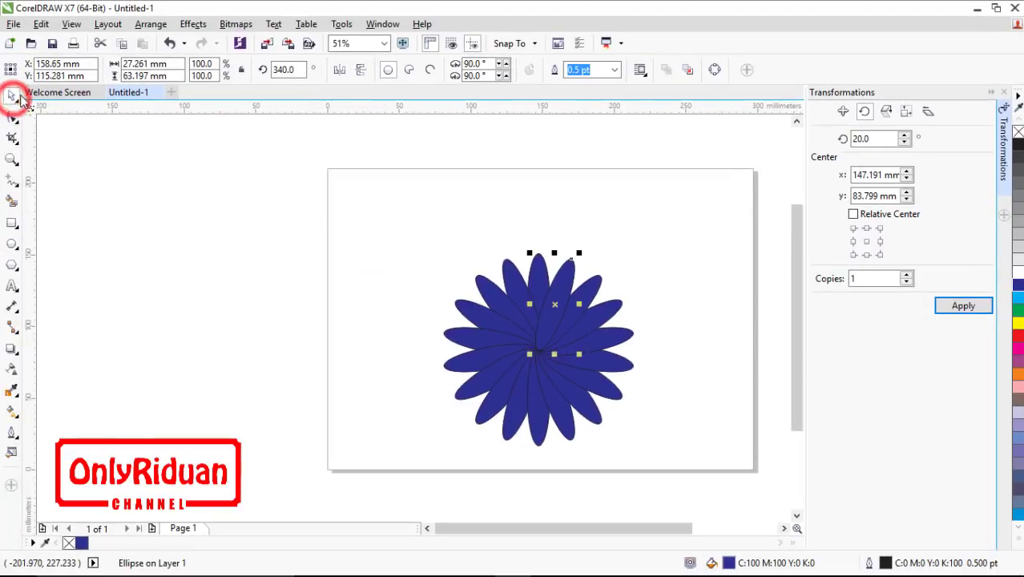
pyautogui.moveTo(419, 218)
pyautogui.mouseDown()
pyautogui.moveTo(589, 345)
pyautogui.moveTo(639, 444)
pyautogui.mouseUp()
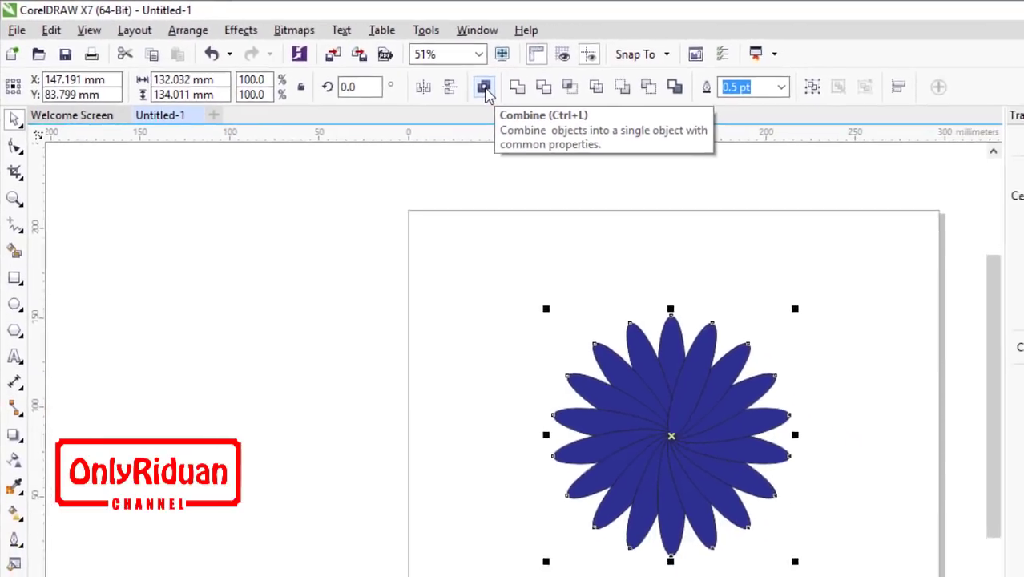
pyautogui.click(485, 89)
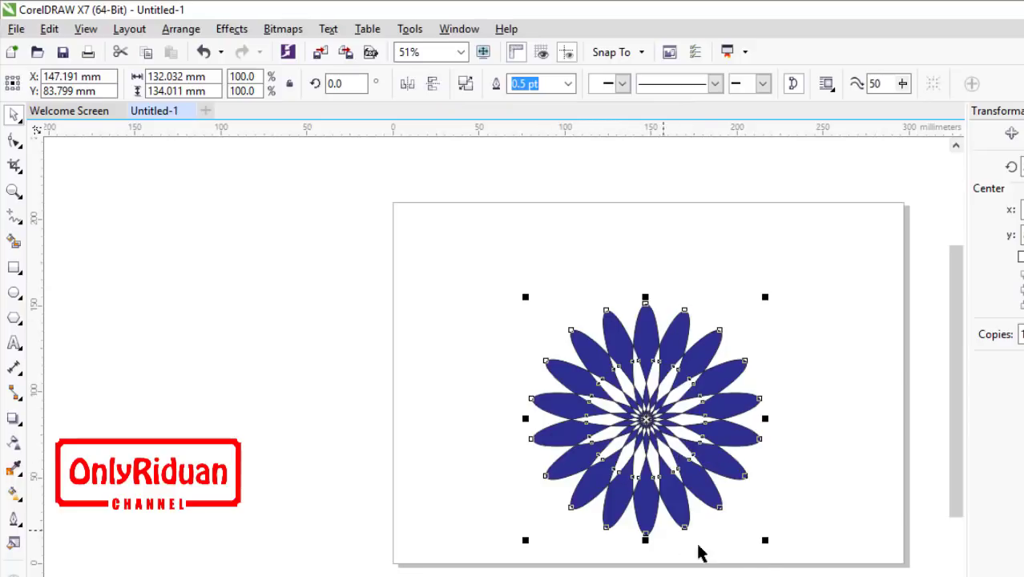
# Scale the combined flower down to about 59 × 60 mm and place it in the page's upper-left corner.
pyautogui.moveTo(766, 541); pyautogui.dragTo(638, 411)
pyautogui.moveTo(583, 355); pyautogui.dragTo(459, 267)
pyautogui.click(326, 201)
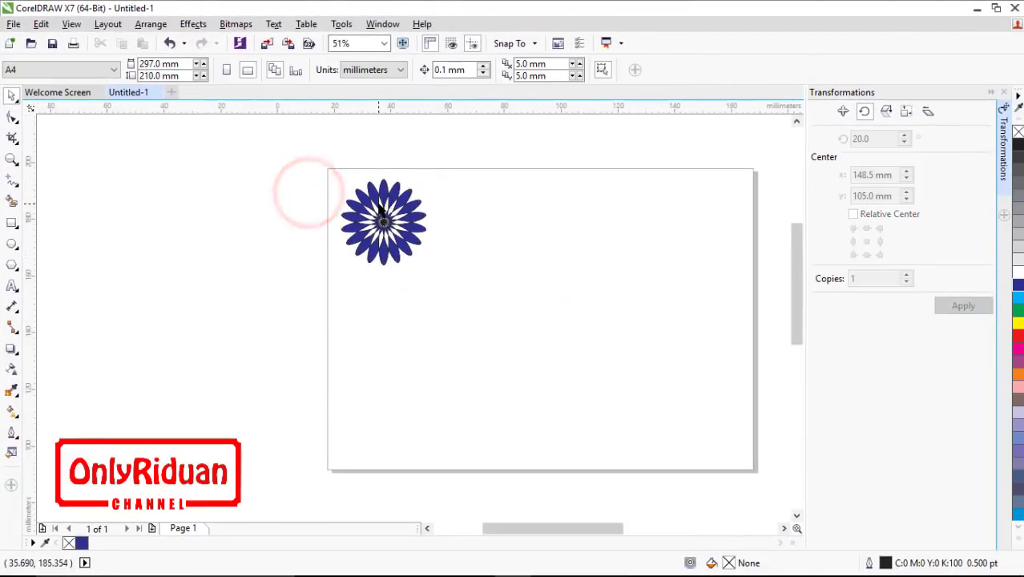
# Remove the black outline from the combined flower shape.
pyautogui.scroll(3, 396, 209)
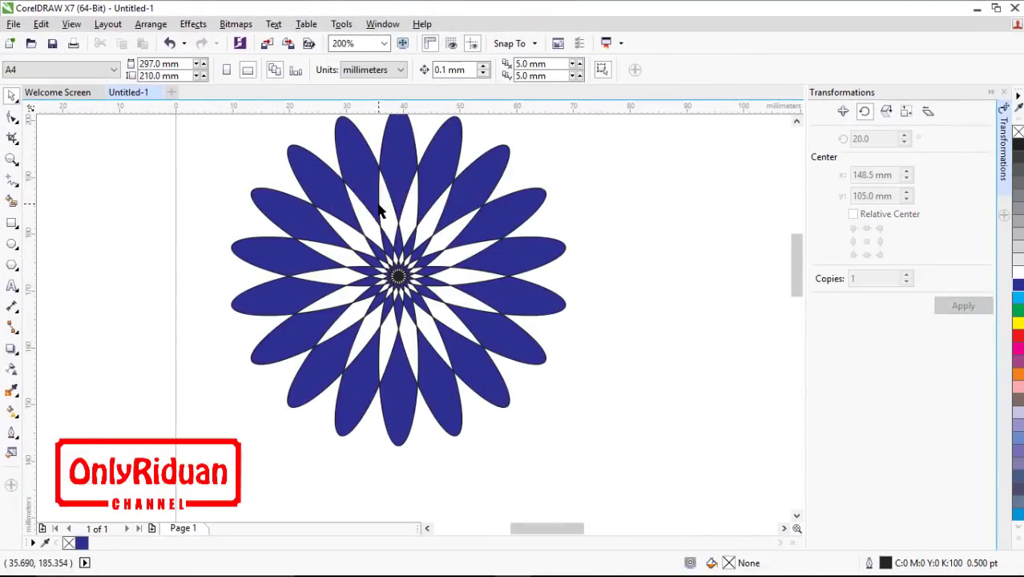
pyautogui.click(797, 121)
pyautogui.click(445, 223)
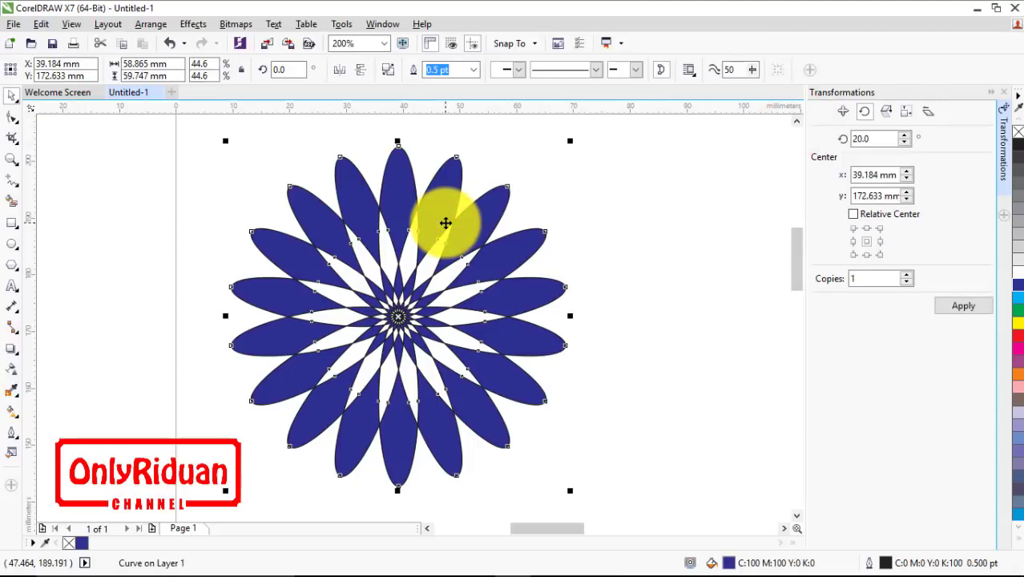
pyautogui.click(474, 69)
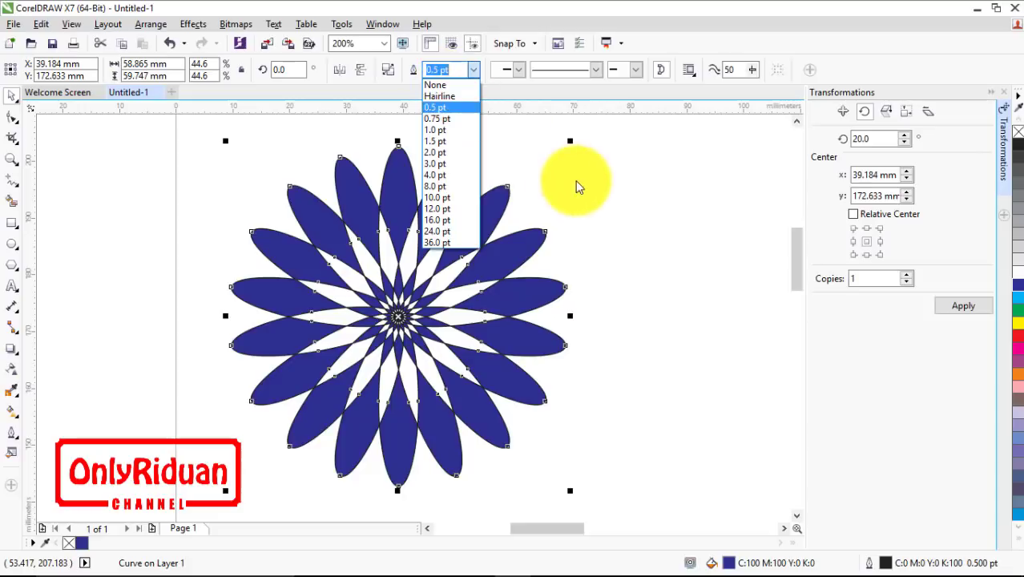
pyautogui.click(598, 193)
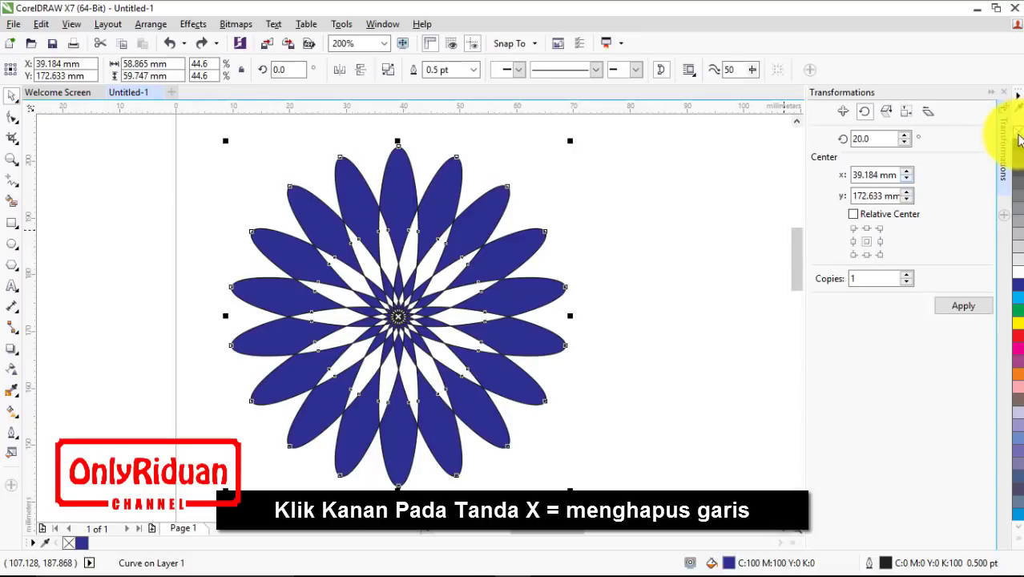
pyautogui.rightClick(1017, 135)
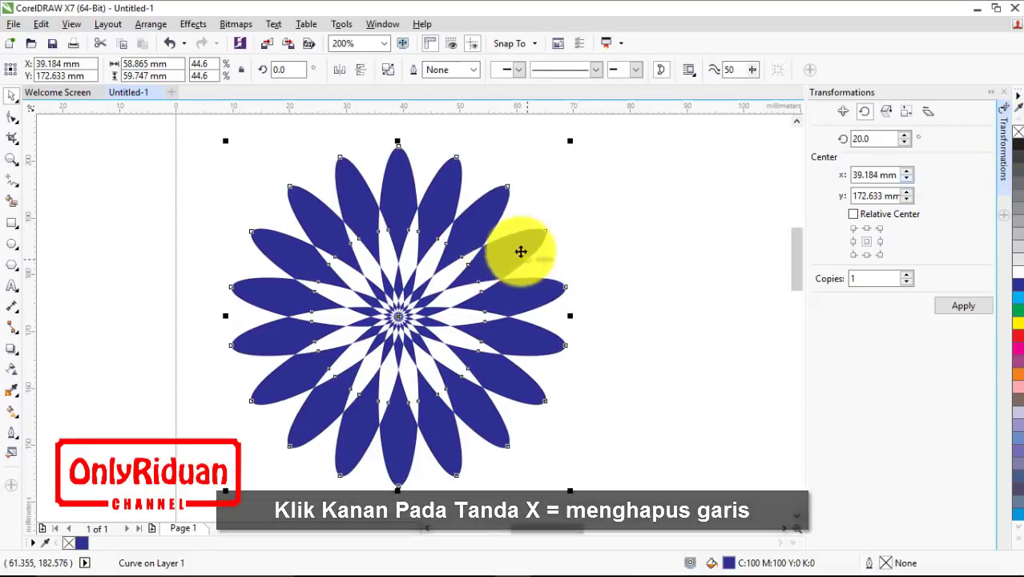
# Draw a narrow upright rectangle about 13 × 72 mm near the middle of the page and fill it red.
pyautogui.scroll(-1, 416, 266)
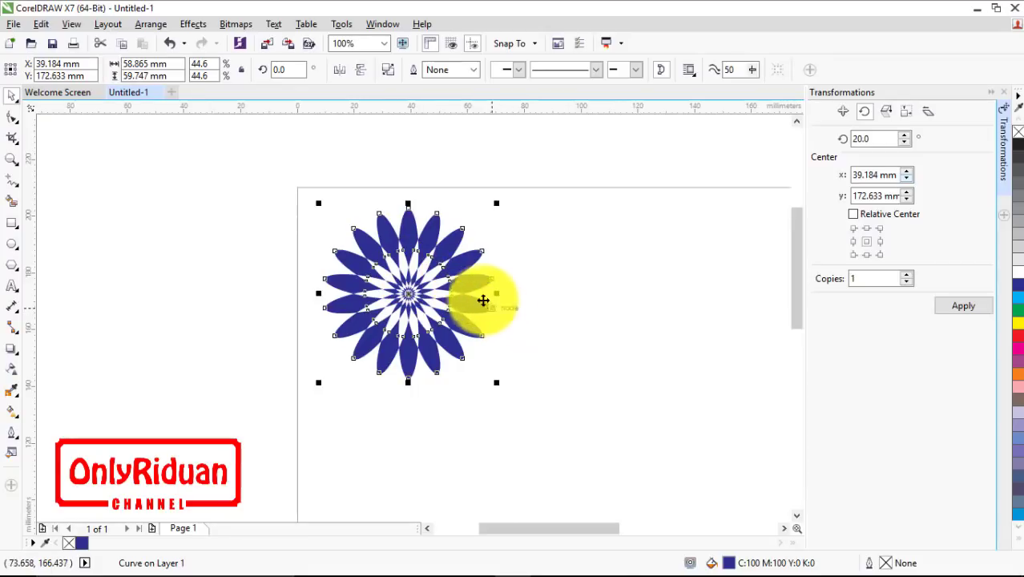
pyautogui.scroll(-1, 458, 291)
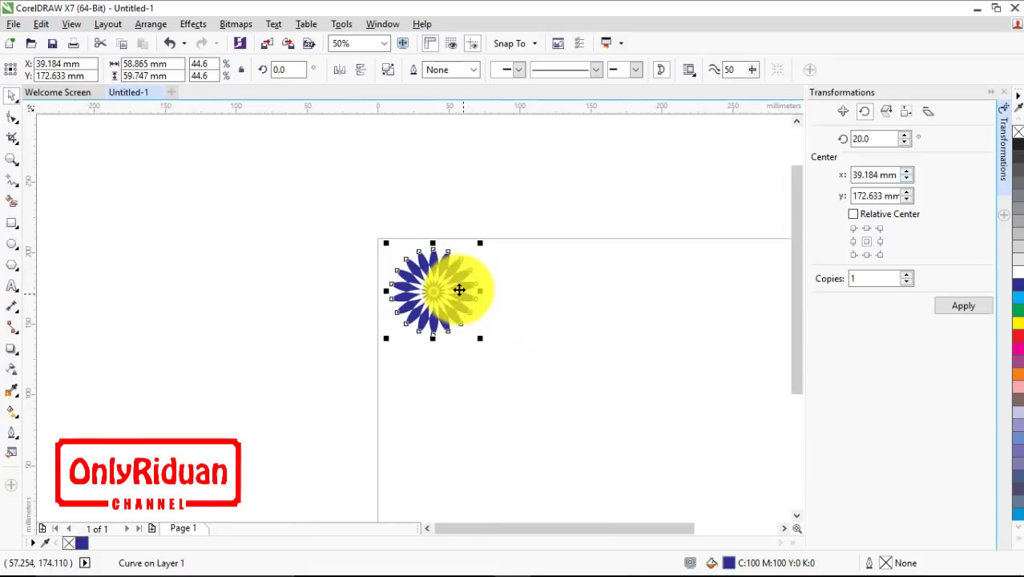
pyautogui.click(782, 528)
pyautogui.click(782, 528)
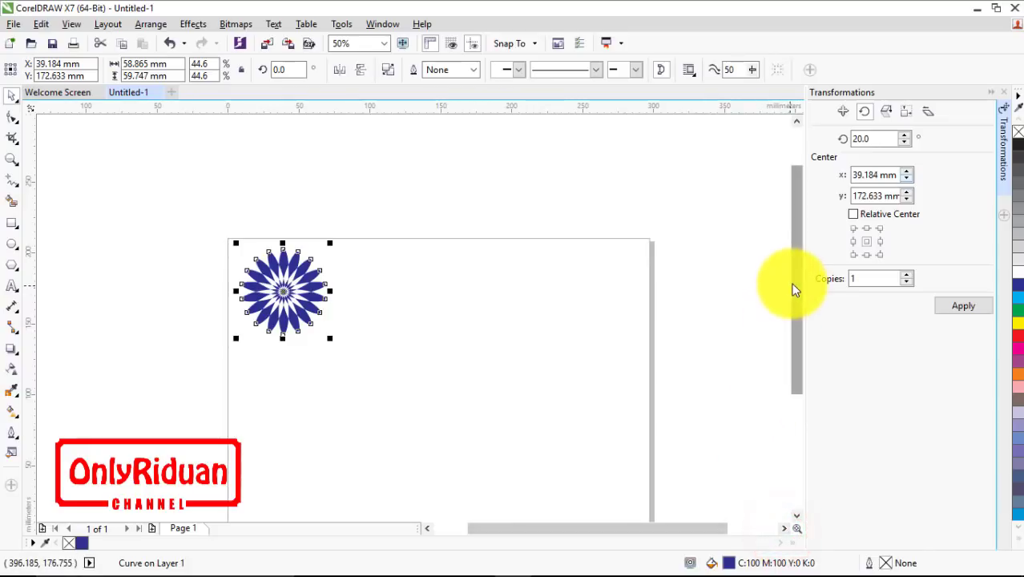
pyautogui.moveTo(792, 289); pyautogui.dragTo(797, 325)
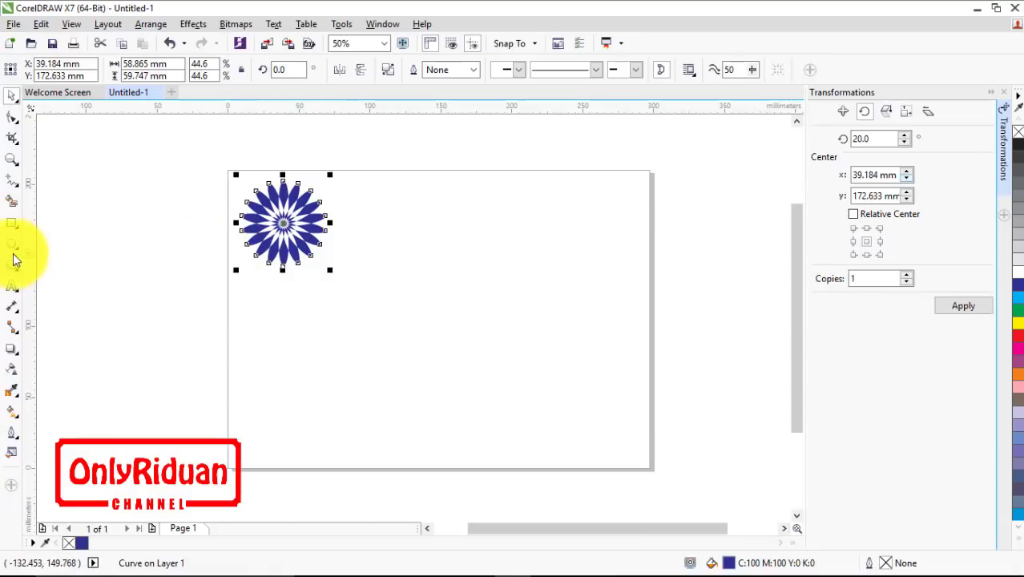
pyautogui.click(53, 244)
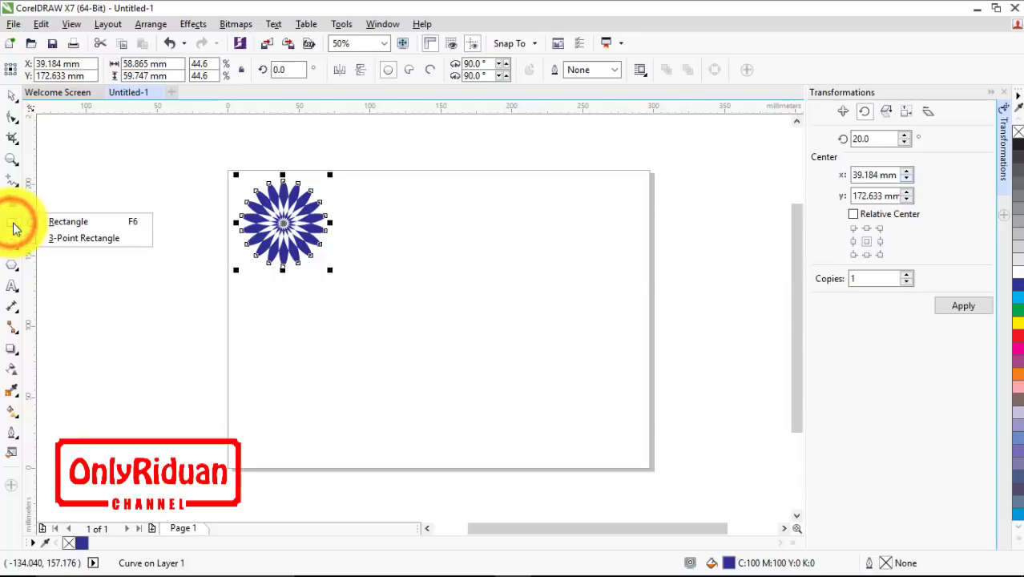
pyautogui.click(54, 222)
pyautogui.moveTo(422, 248); pyautogui.dragTo(438, 349)
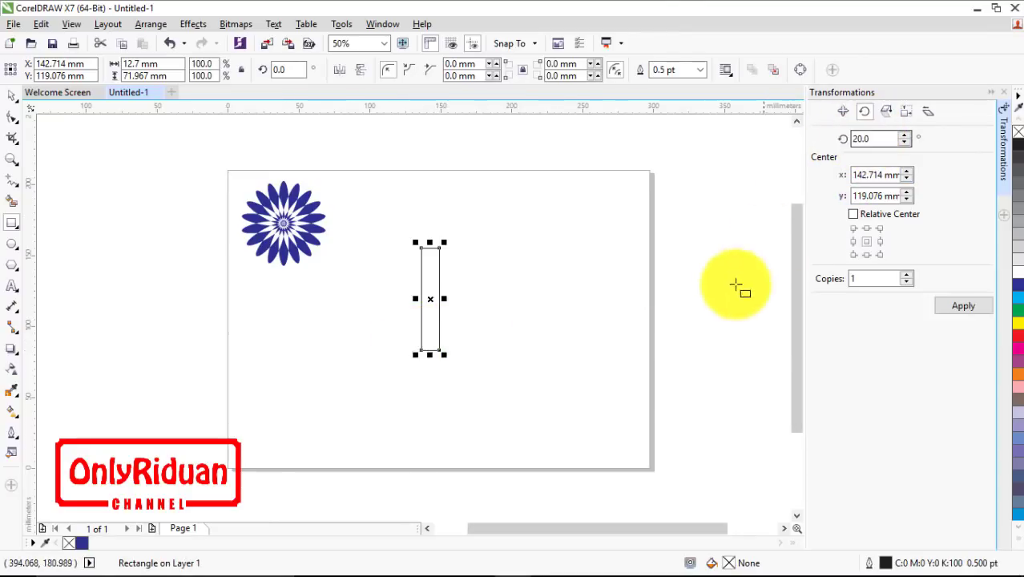
pyautogui.moveTo(555, 528); pyautogui.dragTo(512, 528)
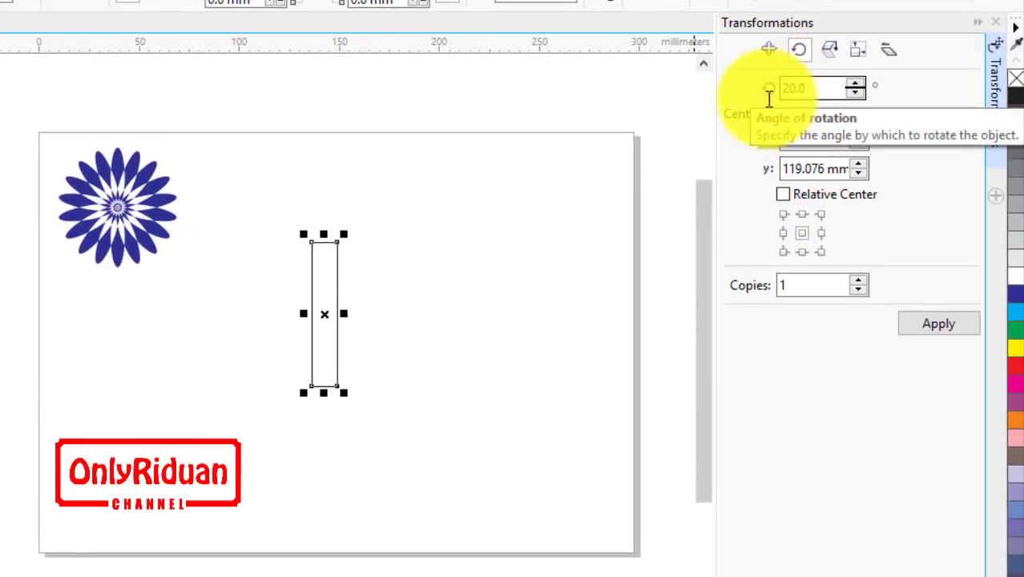
pyautogui.click(1016, 371)
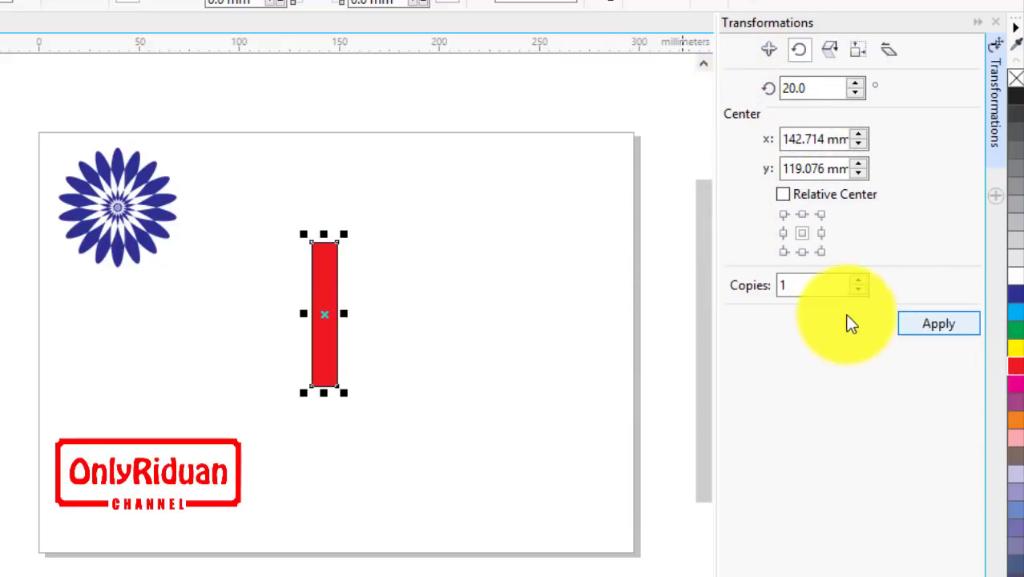
# Apply the 20° rotation with 1 copy about the red rectangle's centre repeatedly until the bars form a full circle.
pyautogui.click(938, 327)
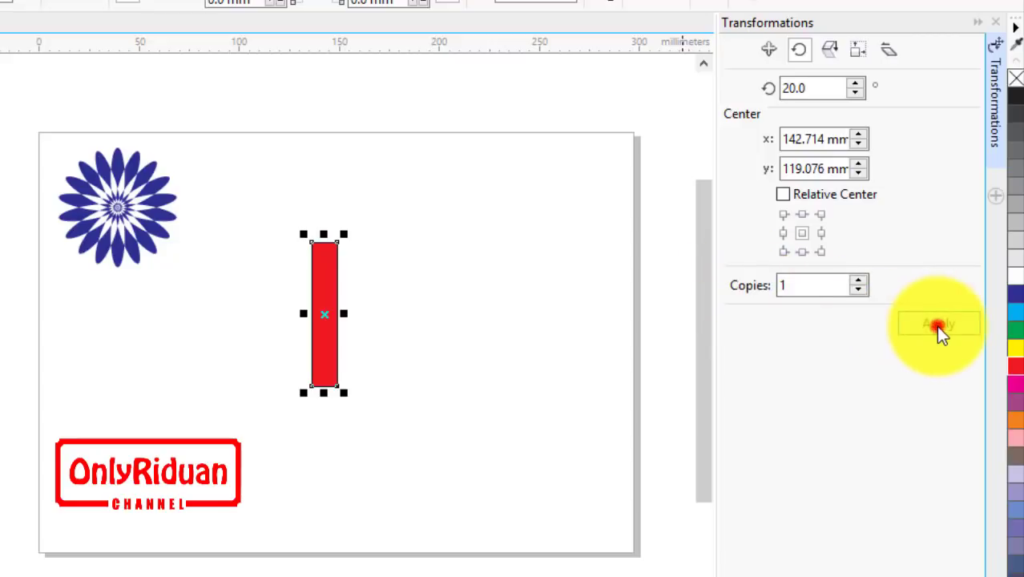
pyautogui.click(938, 327)
pyautogui.click(937, 327)
pyautogui.click(937, 327)
pyautogui.click(938, 327)
pyautogui.click(938, 327)
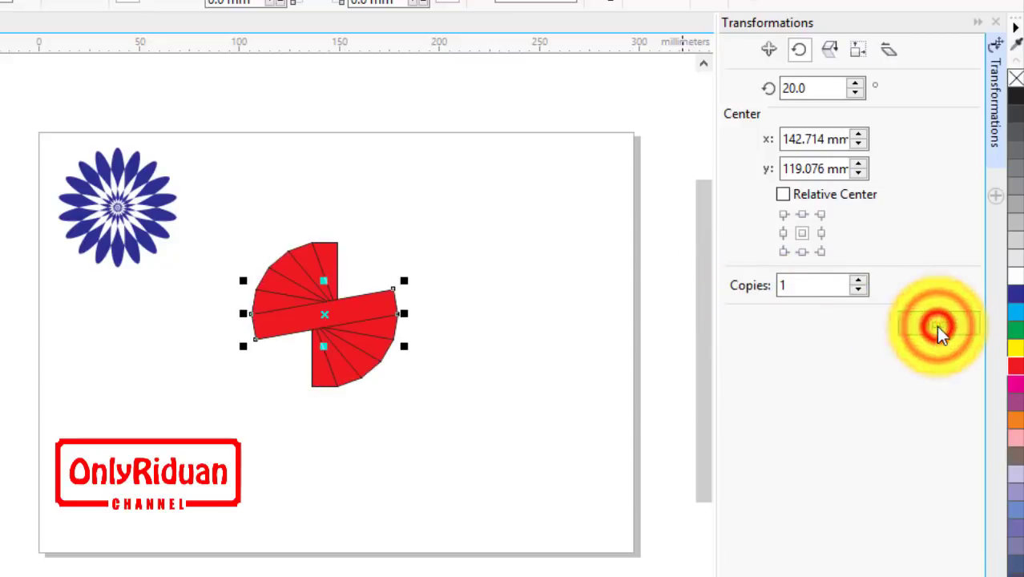
pyautogui.click(937, 327)
pyautogui.click(937, 327)
pyautogui.click(938, 327)
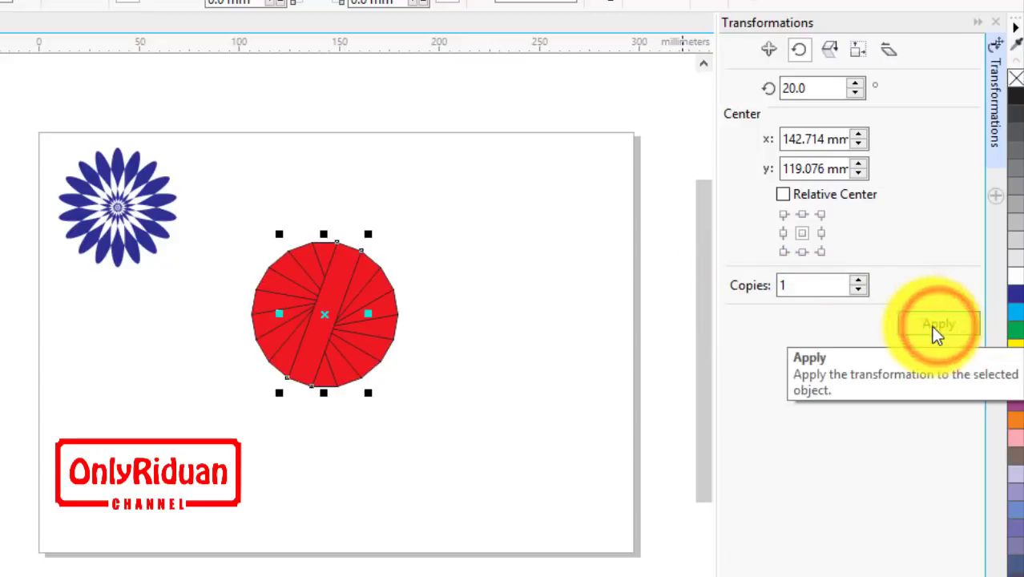
# Combine all the red rectangles into a single object and set its outline width to None.
pyautogui.click(0, 207)
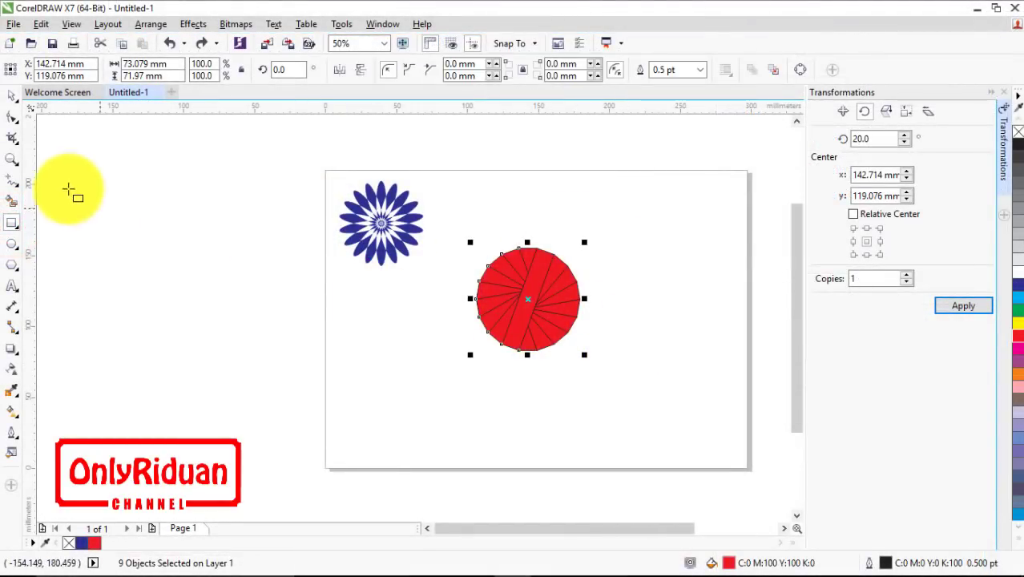
pyautogui.click(12, 97)
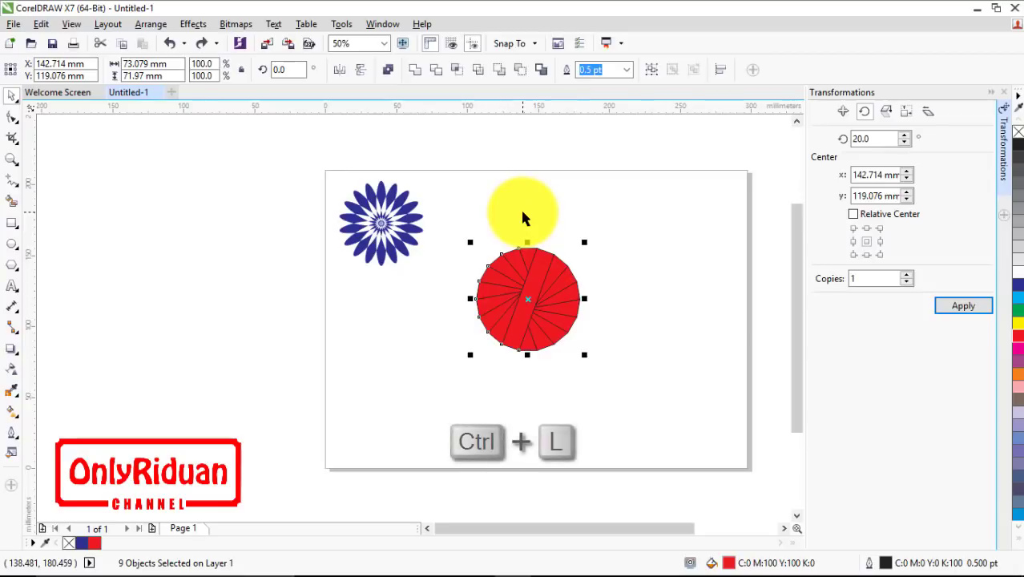
pyautogui.hotkey('ctrl', 'l')
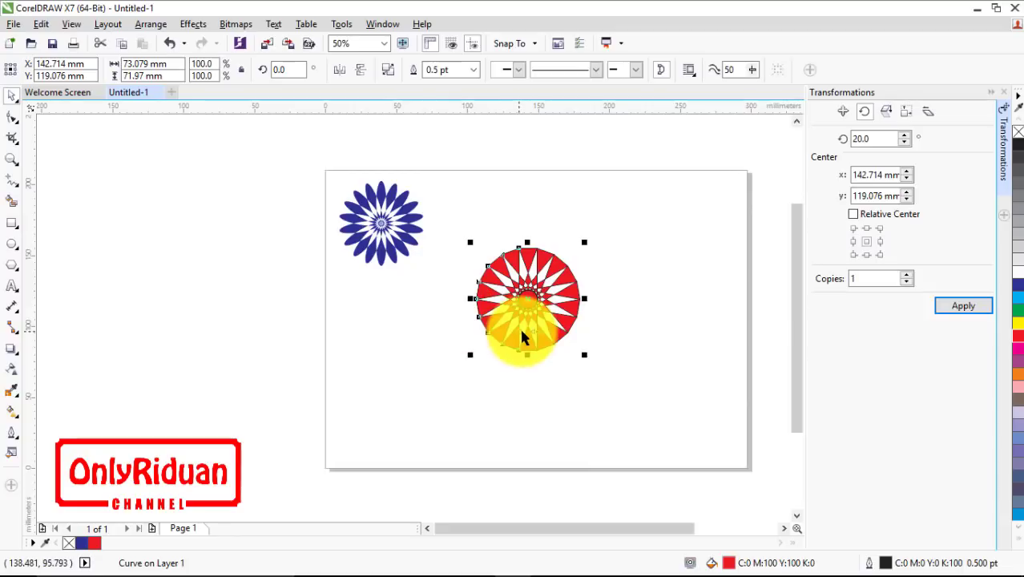
pyautogui.click(474, 69)
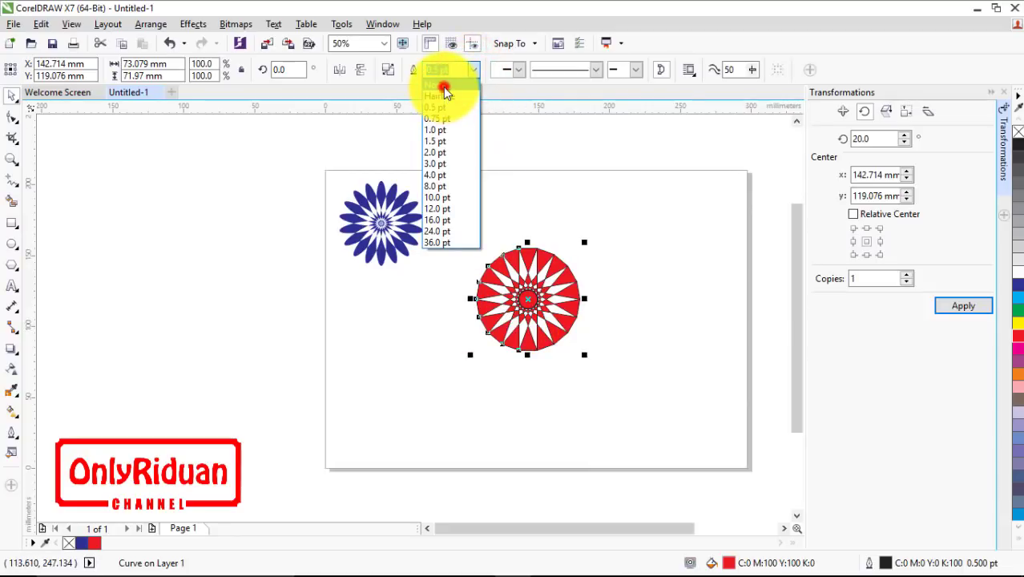
pyautogui.click(443, 86)
# Move the red ornament beside the blue flower and scale it down proportionally to about 62 × 61 mm.
pyautogui.moveTo(530, 301); pyautogui.dragTo(492, 233)
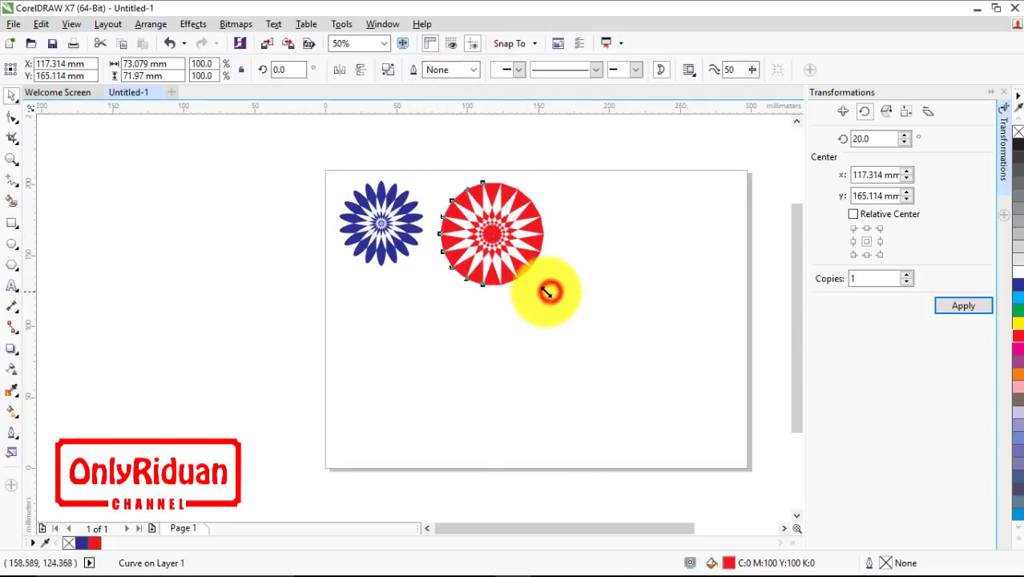
pyautogui.moveTo(547, 291); pyautogui.dragTo(536, 290)
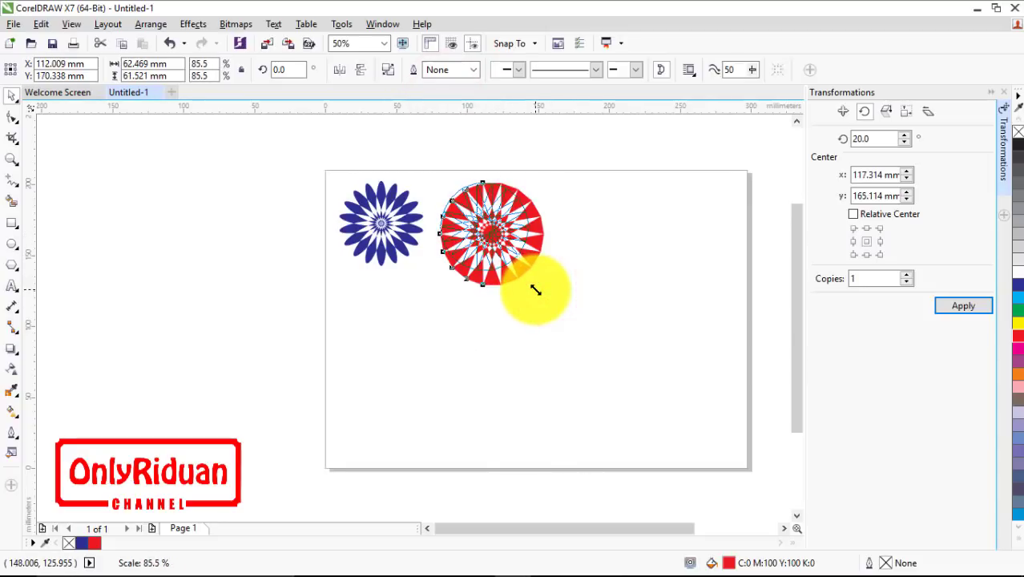
pyautogui.moveTo(536, 290); pyautogui.dragTo(532, 287)
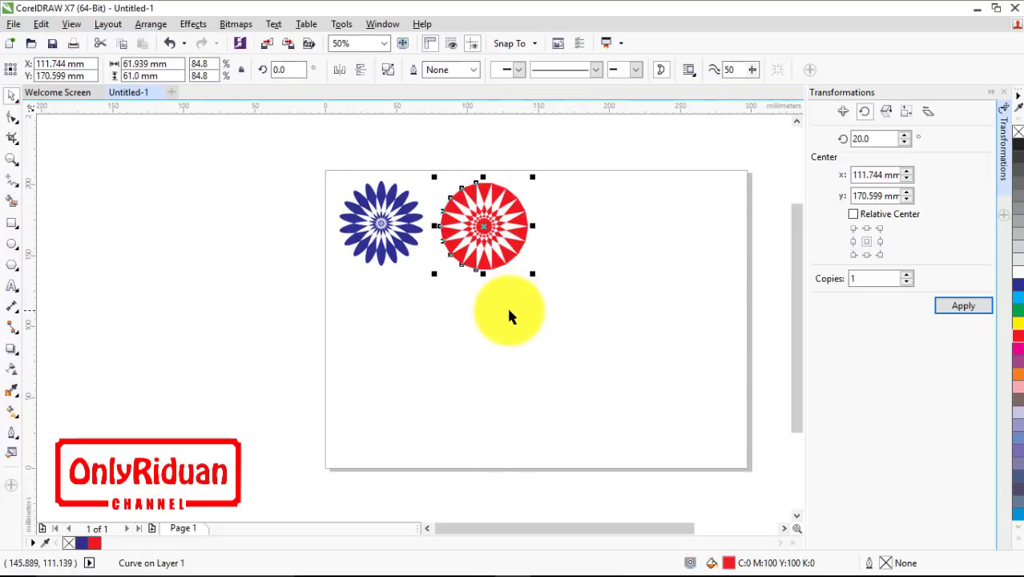
pyautogui.click(385, 205)
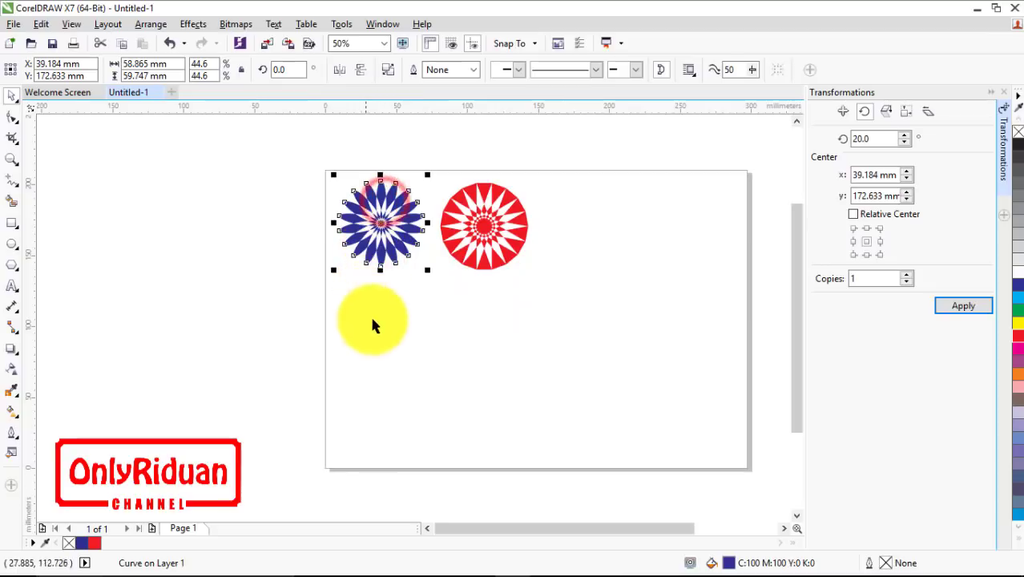
pyautogui.click(485, 198)
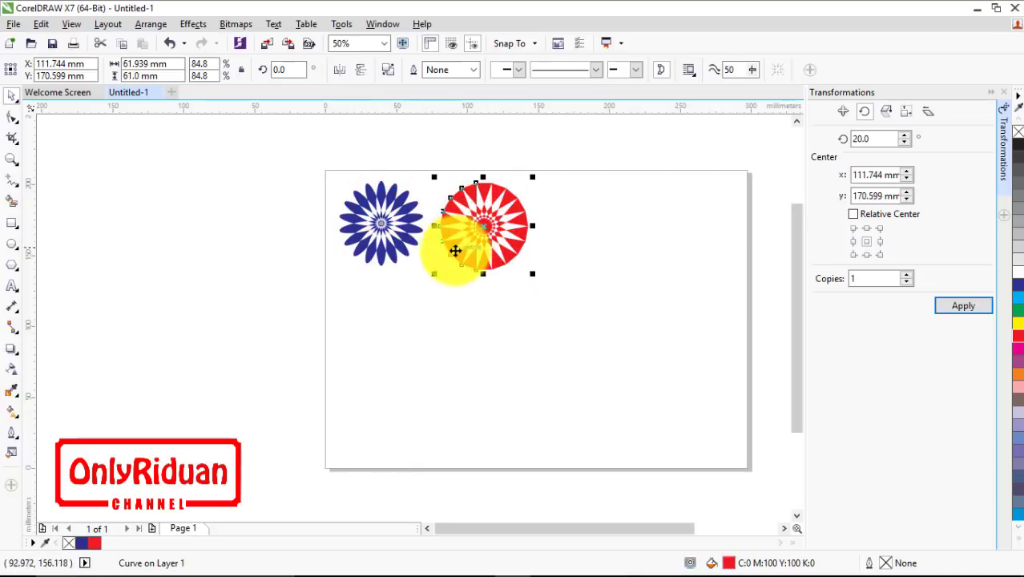
# Draw a tall, narrow 3-sided polygon about 12 × 60 mm below the blue flower and fill it green.
pyautogui.click(12, 273)
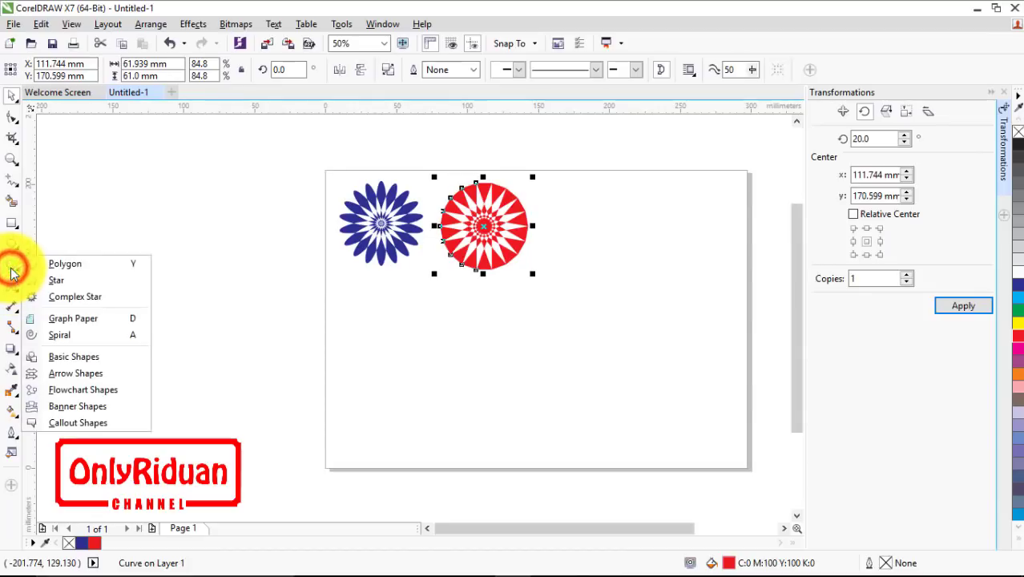
pyautogui.click(61, 266)
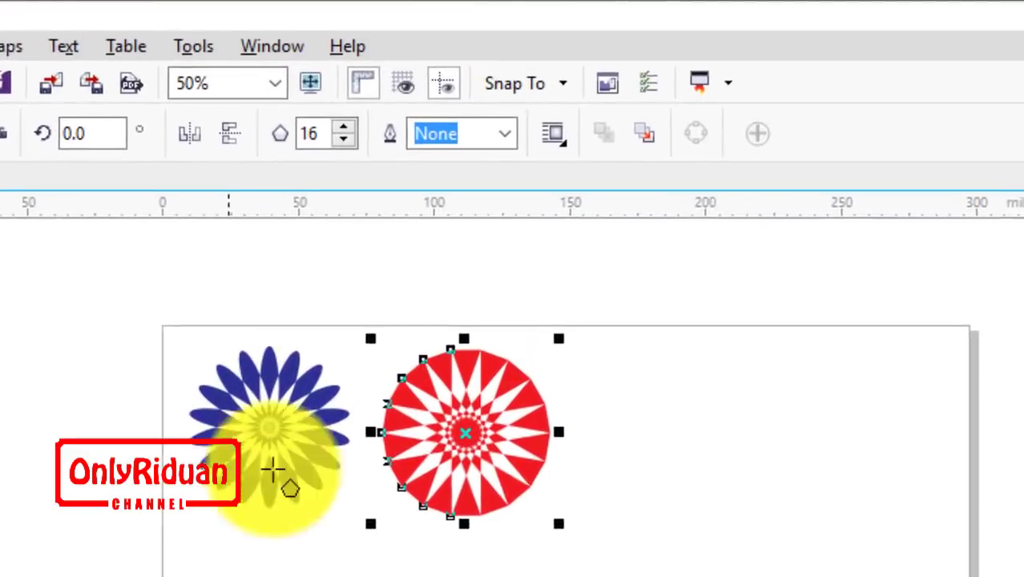
pyautogui.click(409, 71)
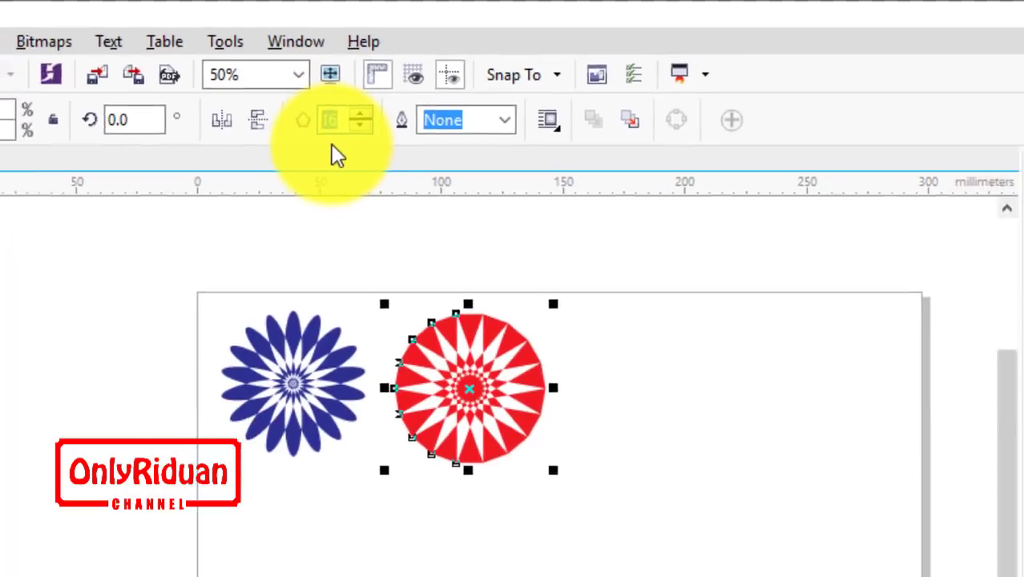
pyautogui.write('3')
pyautogui.press('Return')
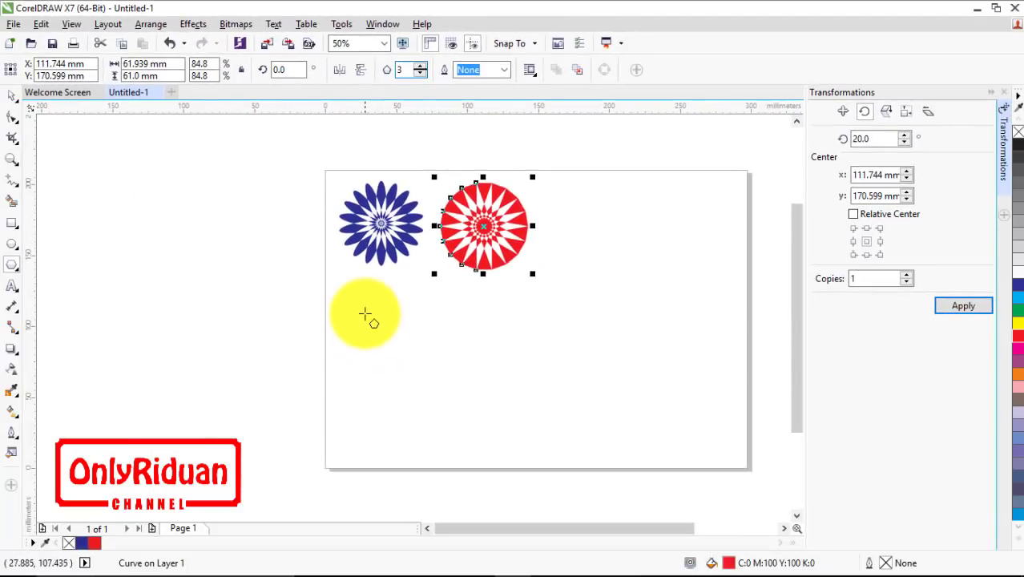
pyautogui.moveTo(363, 305); pyautogui.dragTo(384, 418)
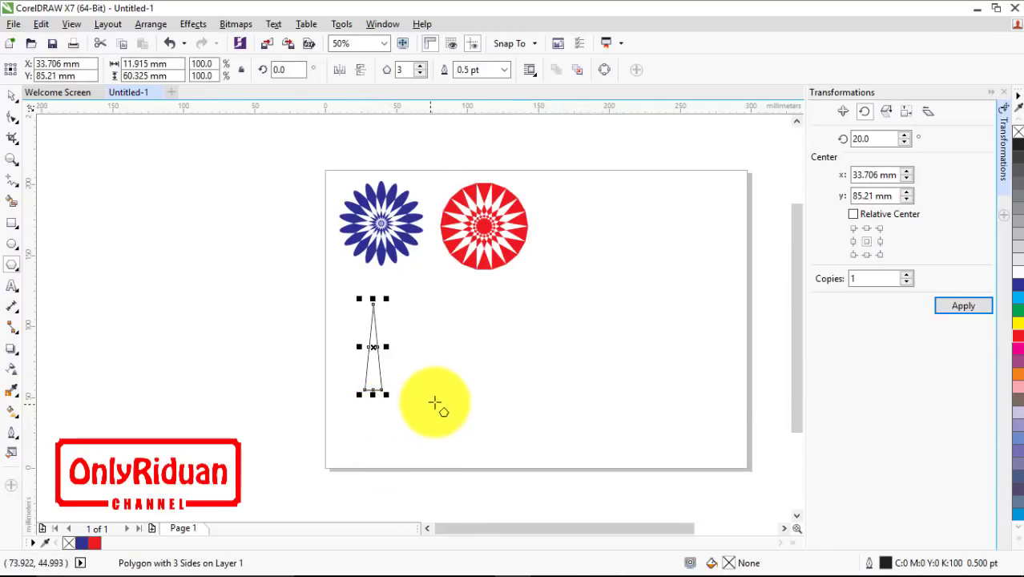
pyautogui.click(1017, 311)
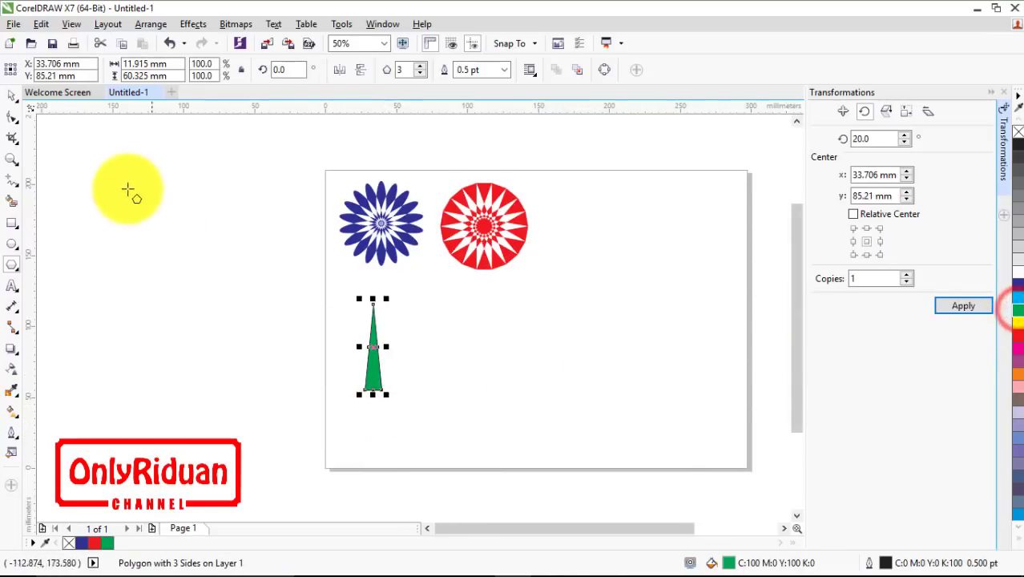
# Move the green triangle to the empty right half of the page and set its rotation centre to the lower center.
pyautogui.click(11, 95)
pyautogui.click(371, 344)
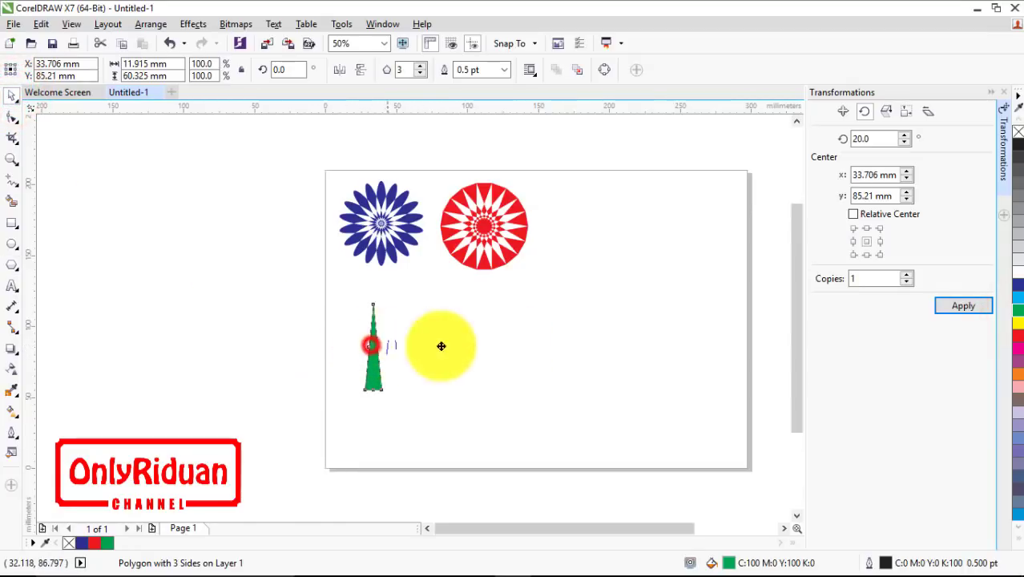
pyautogui.moveTo(441, 345); pyautogui.dragTo(631, 319)
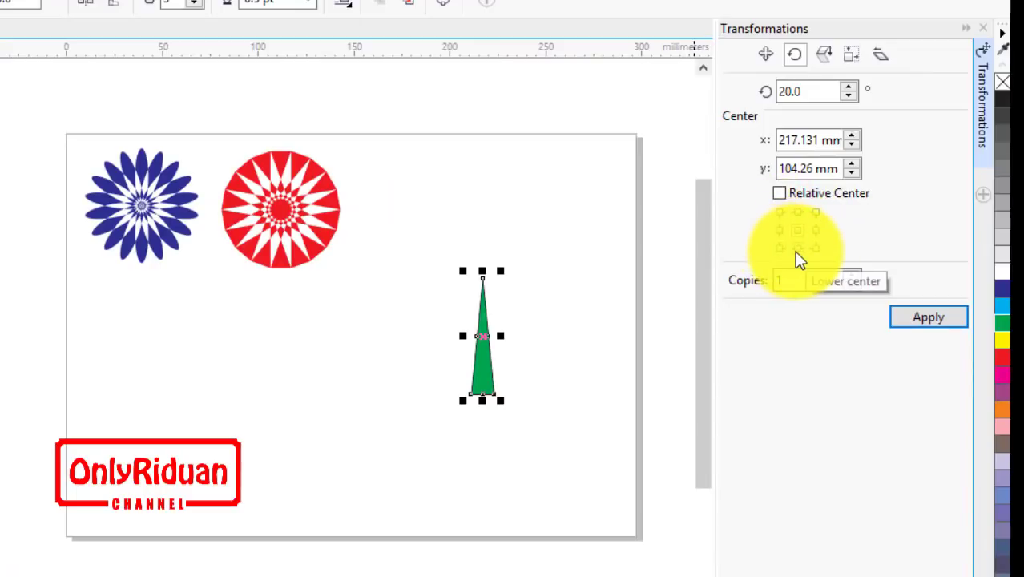
pyautogui.click(798, 249)
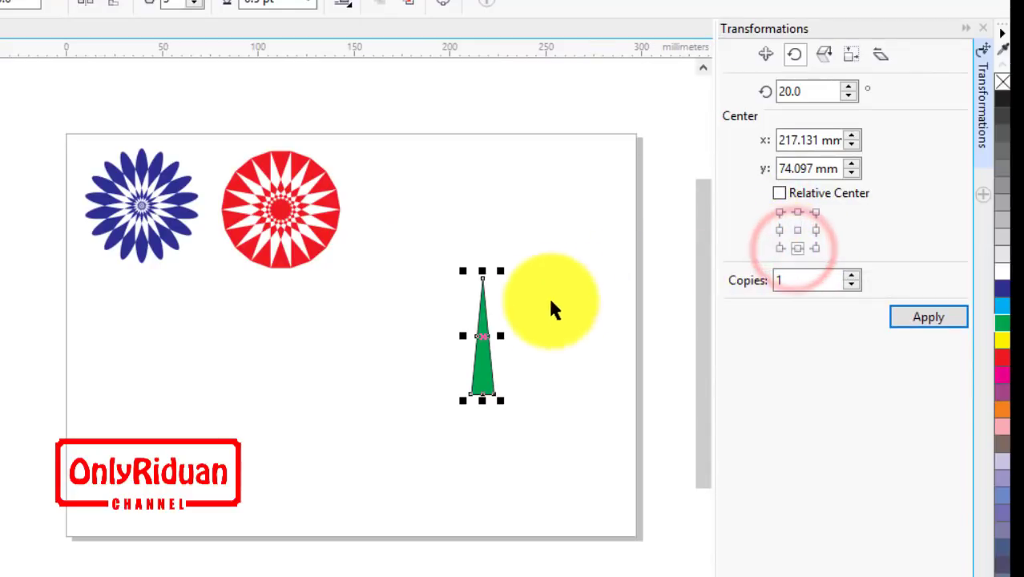
pyautogui.click(482, 337)
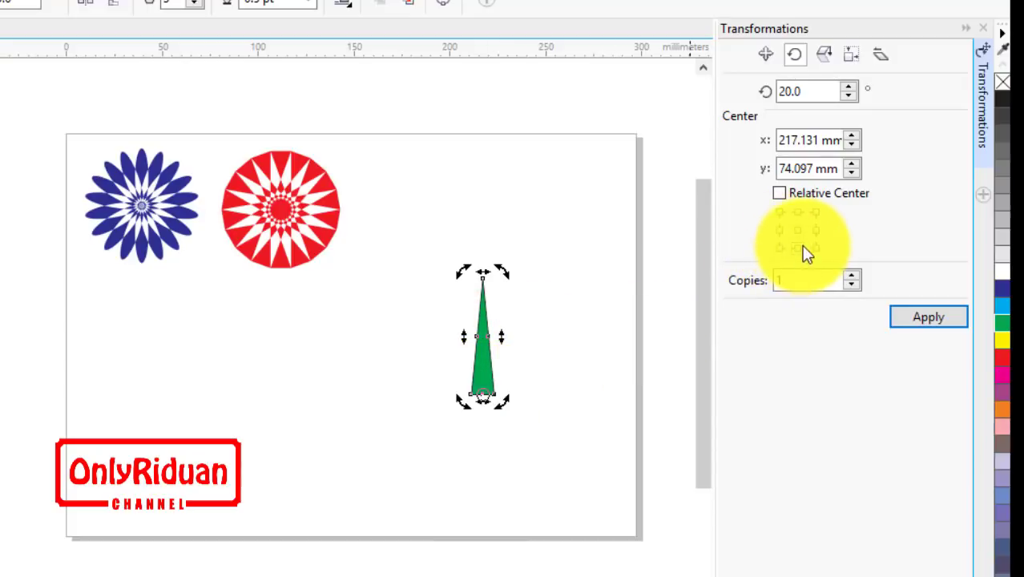
# Apply the 20° rotation with 1 copy to the green triangle repeatedly until the spikes complete a full circle.
pyautogui.click(932, 317)
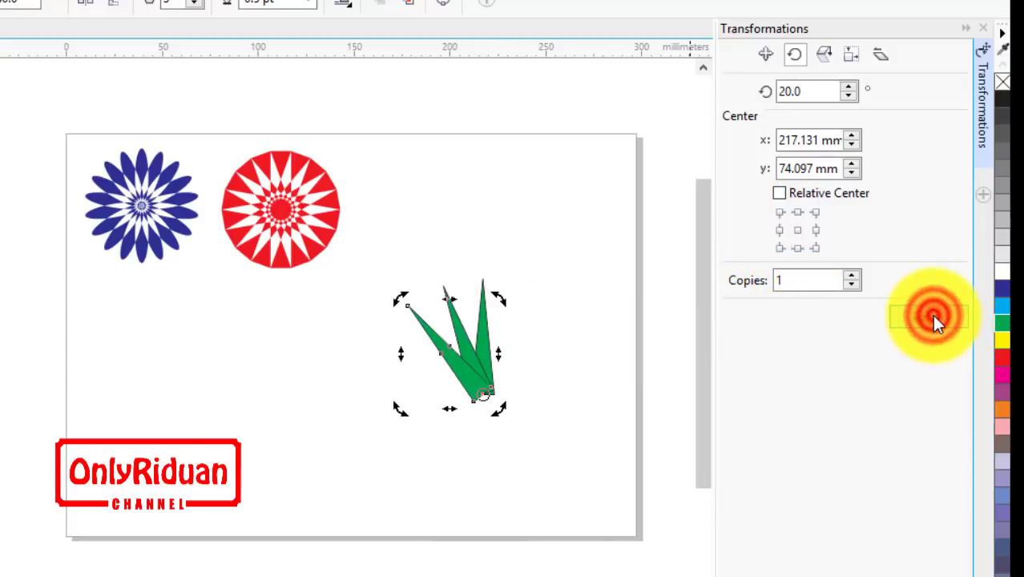
pyautogui.click(932, 317)
pyautogui.click(932, 317)
pyautogui.click(932, 316)
pyautogui.click(932, 316)
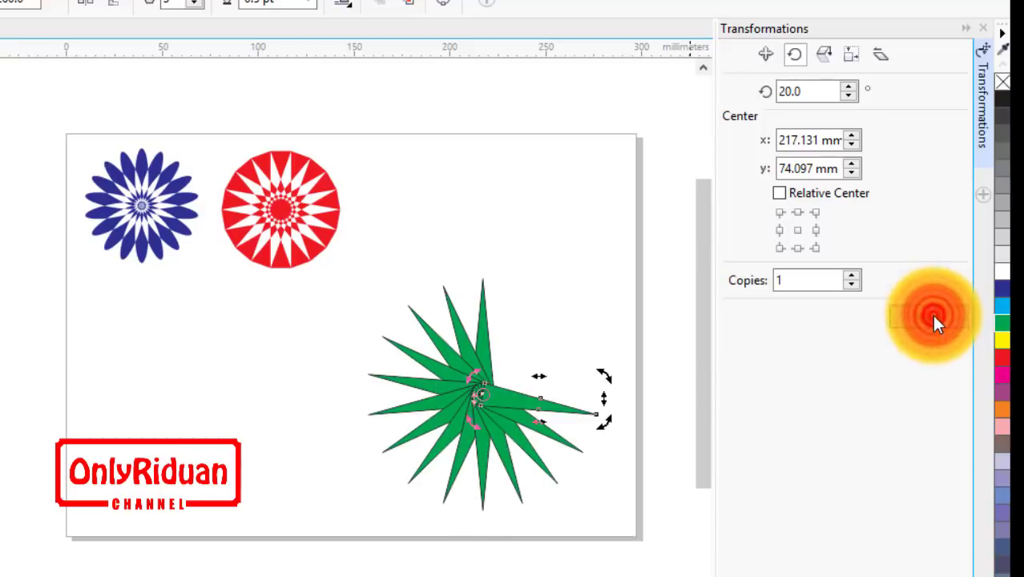
pyautogui.click(934, 318)
pyautogui.click(934, 318)
pyautogui.click(933, 317)
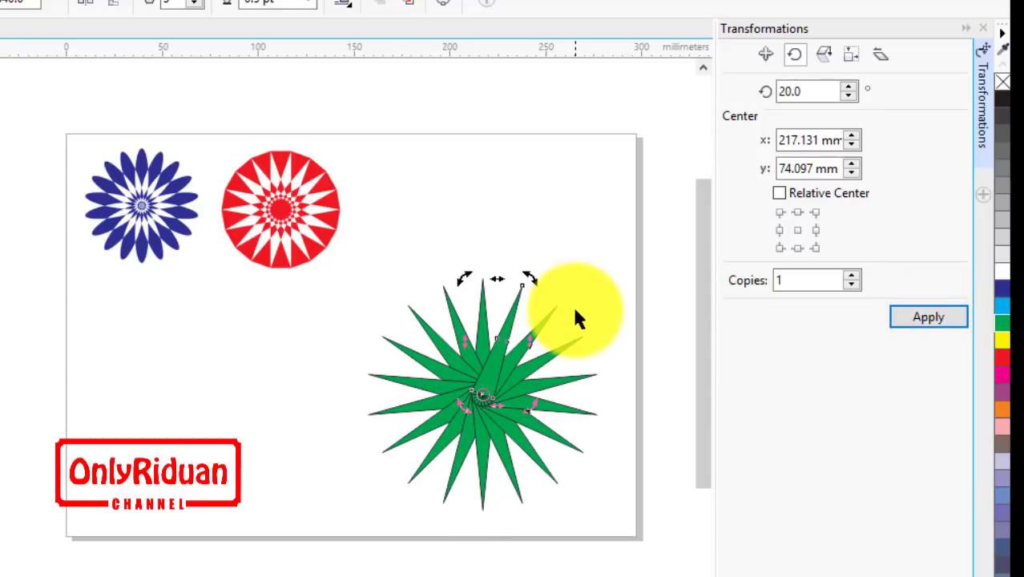
# Select all the green triangles and combine them into a single object.
pyautogui.moveTo(657, 552); pyautogui.dragTo(340, 250)
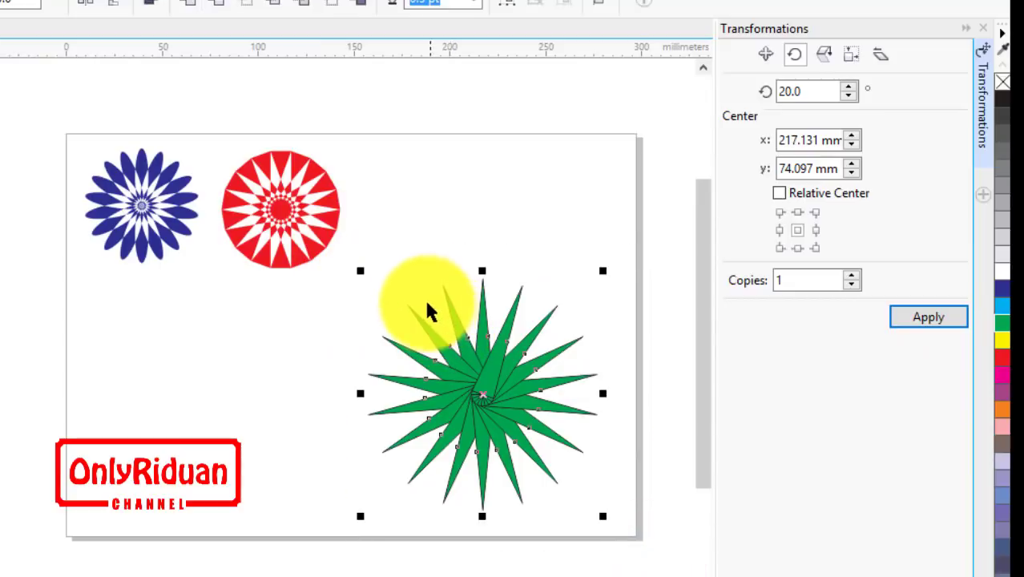
pyautogui.hotkey('ctrl', 'l')
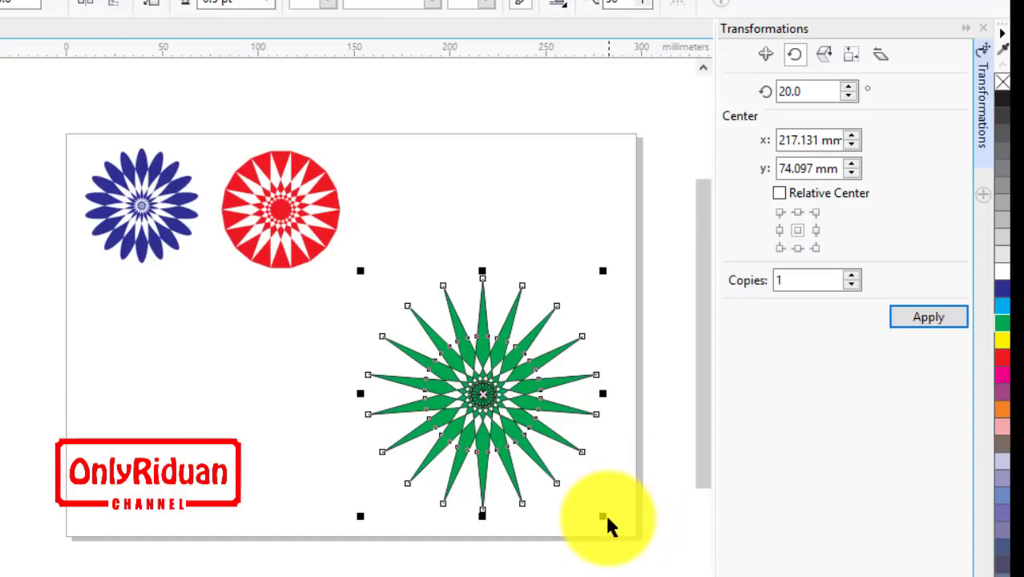
# Scale down the combined green star to fit beside the red ornament in the top row and remove its outline.
pyautogui.moveTo(605, 517); pyautogui.dragTo(508, 420)
pyautogui.moveTo(438, 346); pyautogui.dragTo(424, 213)
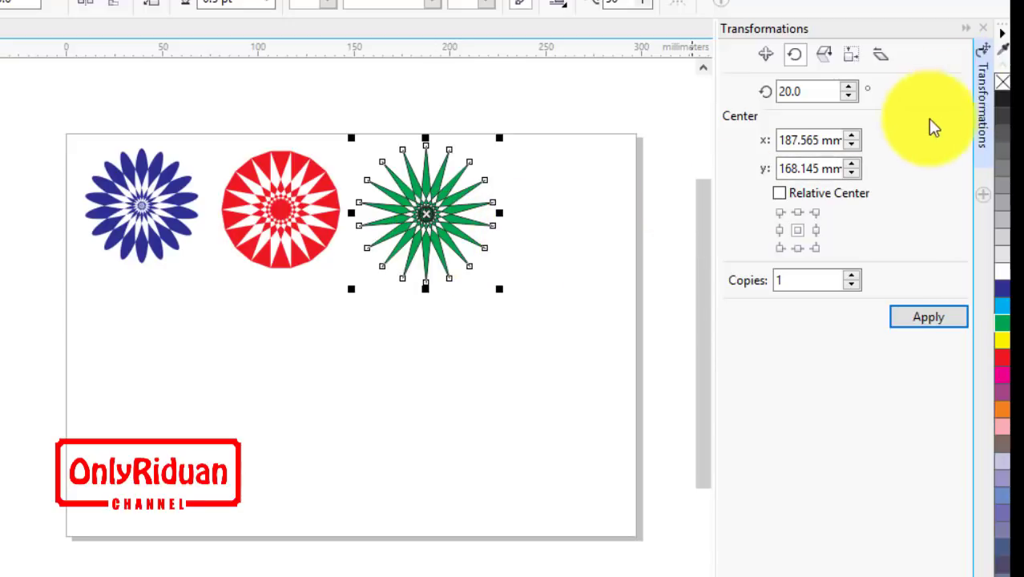
pyautogui.rightClick(1001, 90)
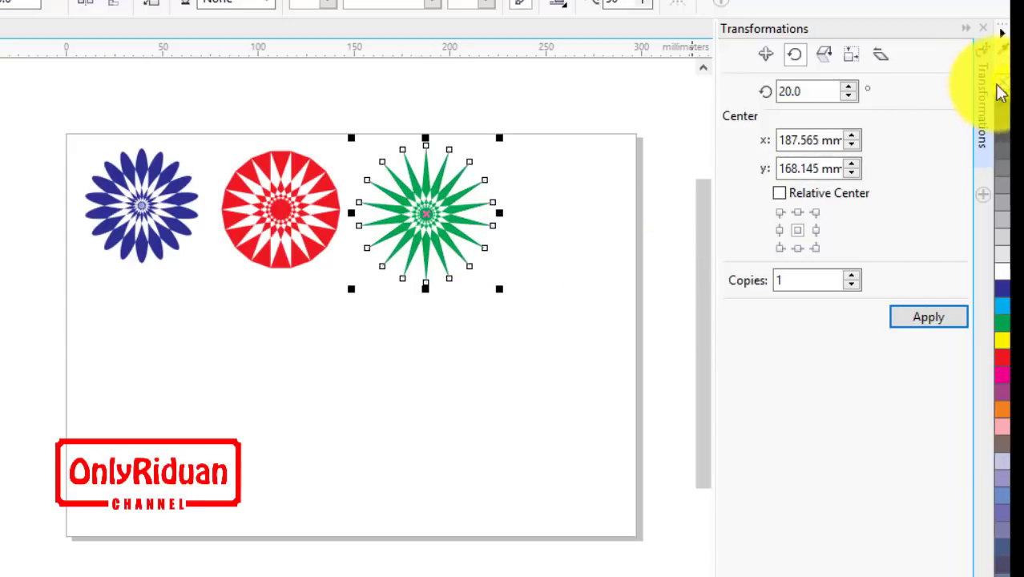
pyautogui.click(565, 268)
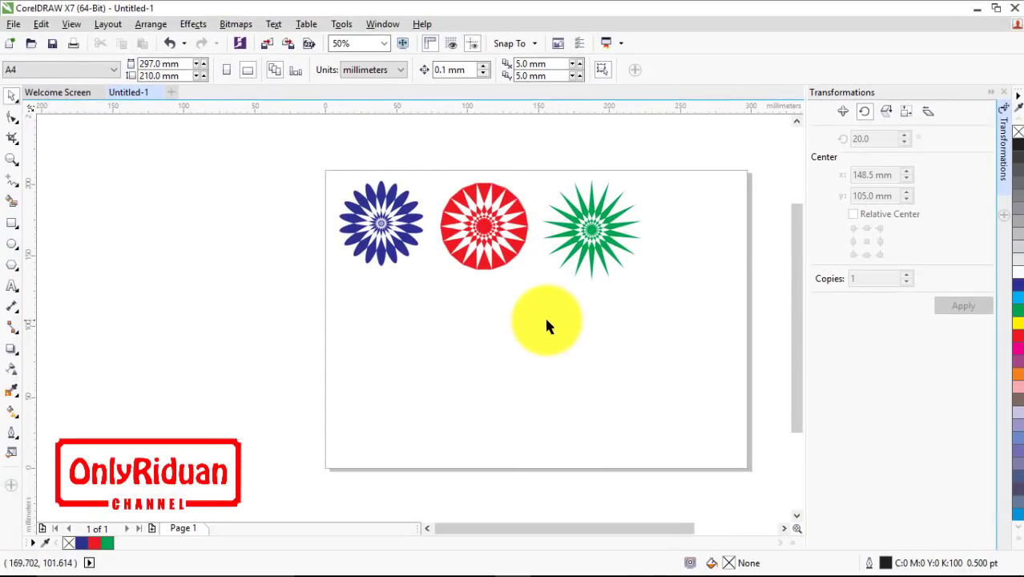
# Draw a tall, narrow 6-sided polygon about 19 × 59 mm in the empty area below the ornaments.
pyautogui.click(12, 267)
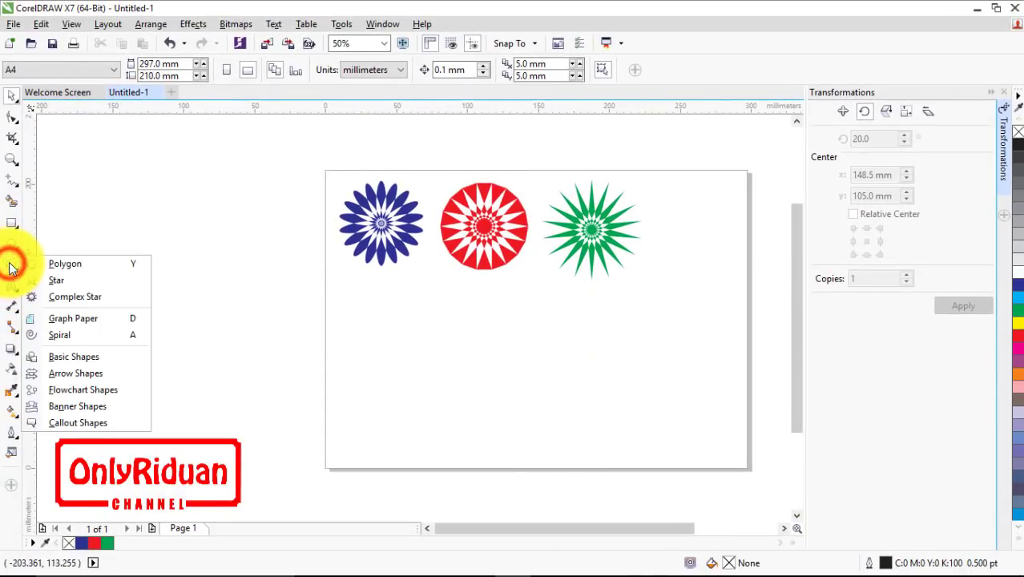
pyautogui.click(64, 264)
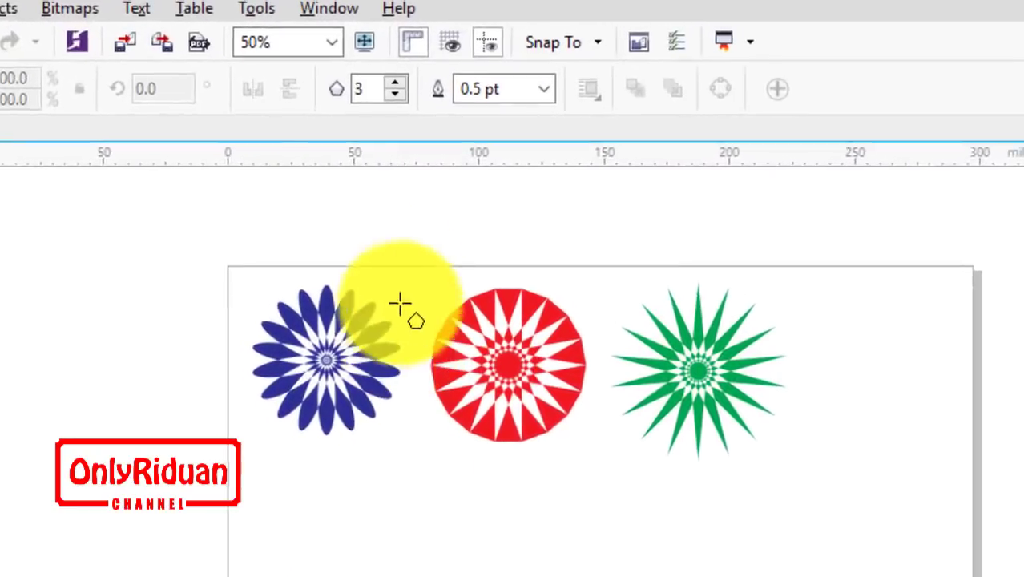
pyautogui.click(349, 94)
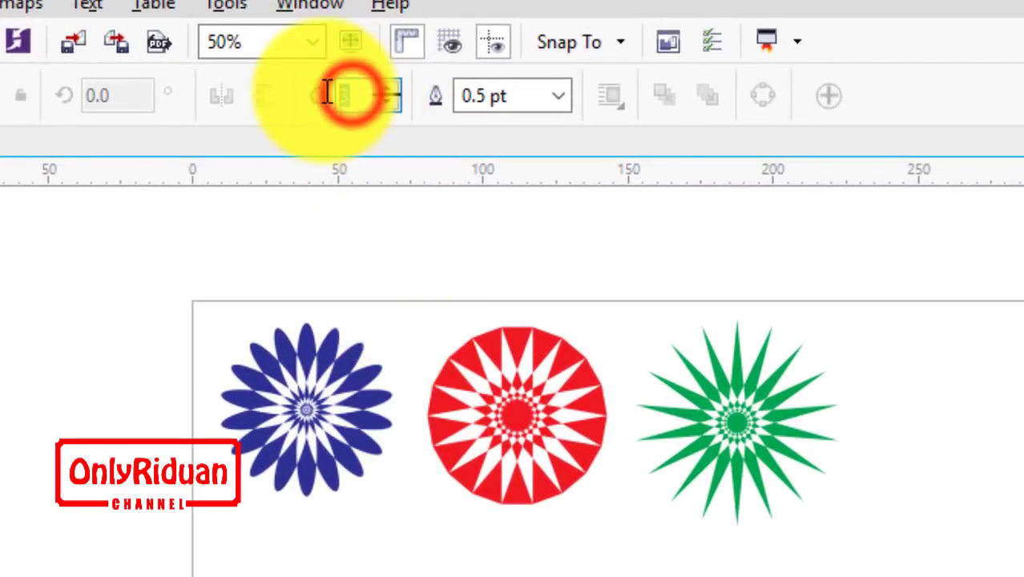
pyautogui.write('6')
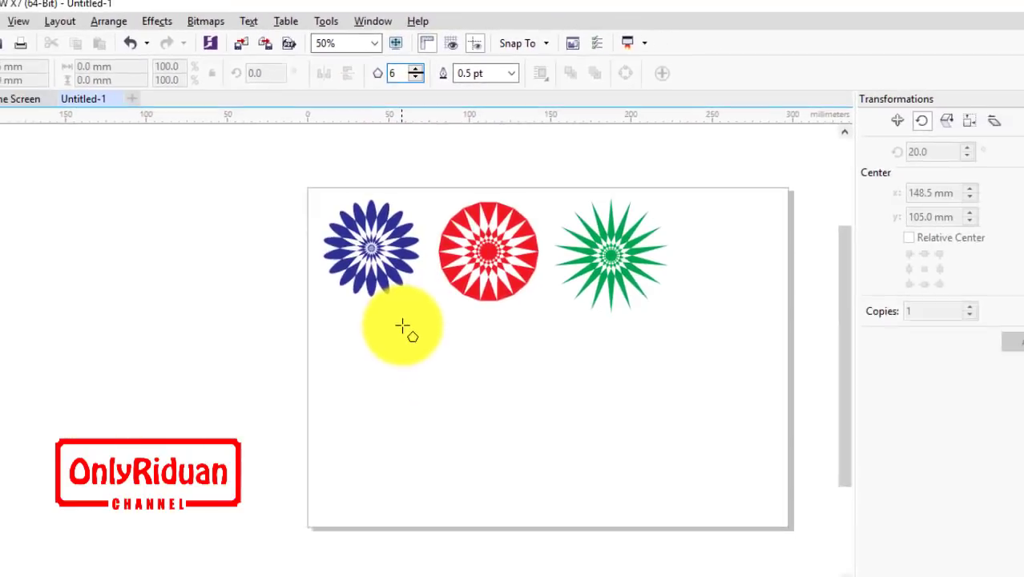
pyautogui.moveTo(391, 340); pyautogui.dragTo(426, 417)
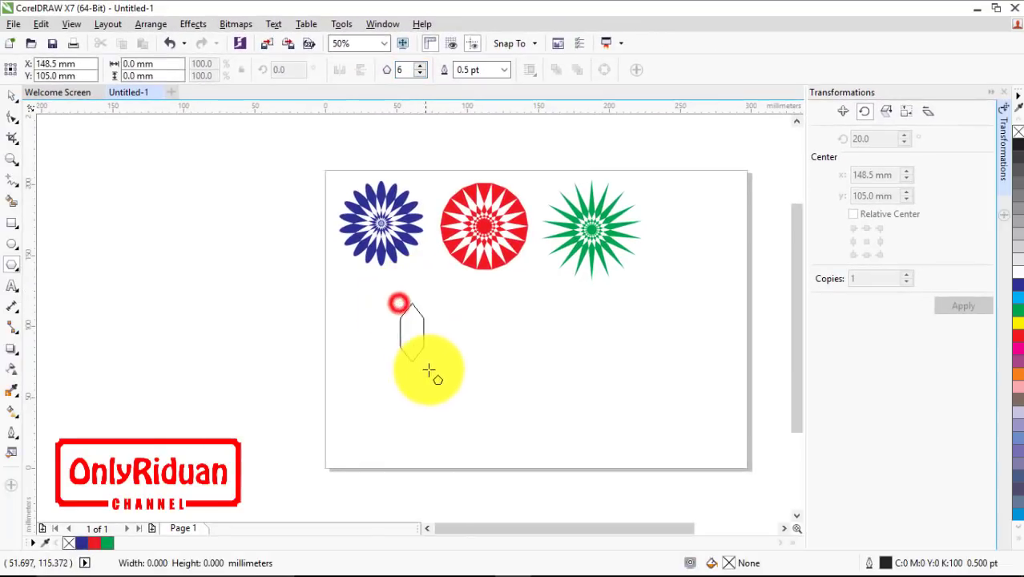
pyautogui.moveTo(429, 370); pyautogui.dragTo(448, 408)
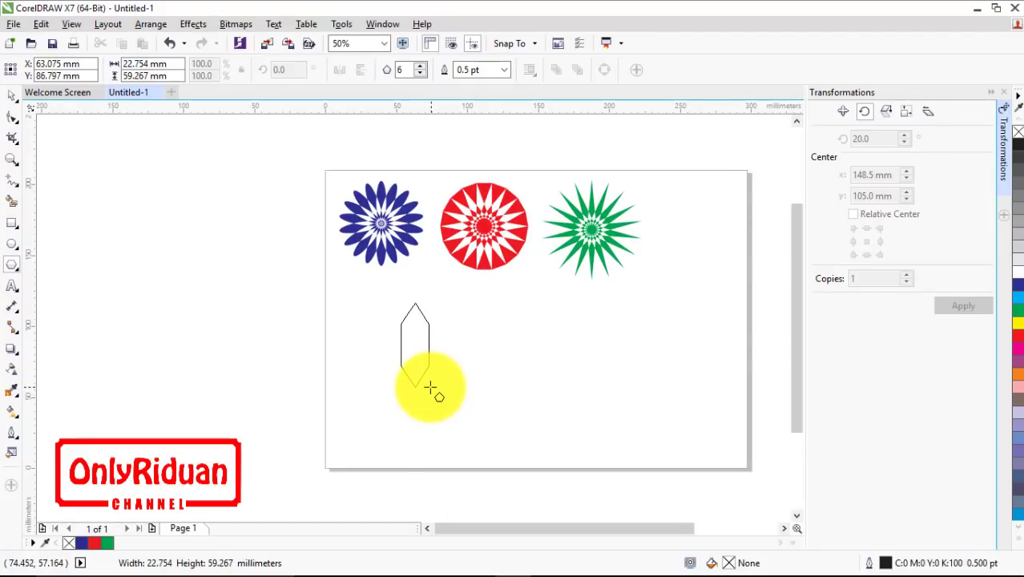
pyautogui.moveTo(430, 389); pyautogui.dragTo(433, 393)
# Move the 6-sided polygon to the empty right half of the page and set its rotation centre to its lower tip.
pyautogui.click(11, 95)
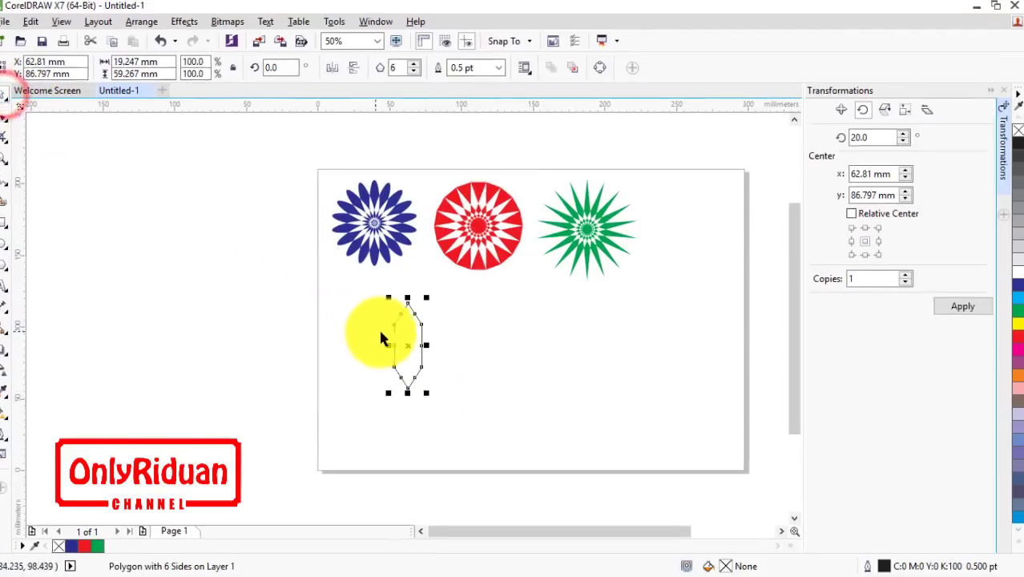
pyautogui.moveTo(410, 341); pyautogui.dragTo(517, 339)
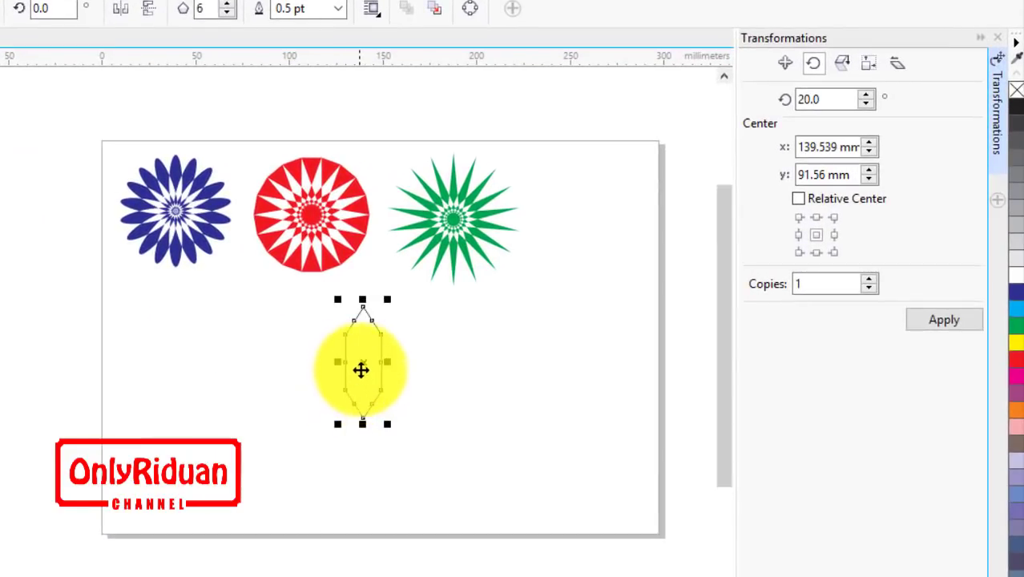
pyautogui.click(365, 364)
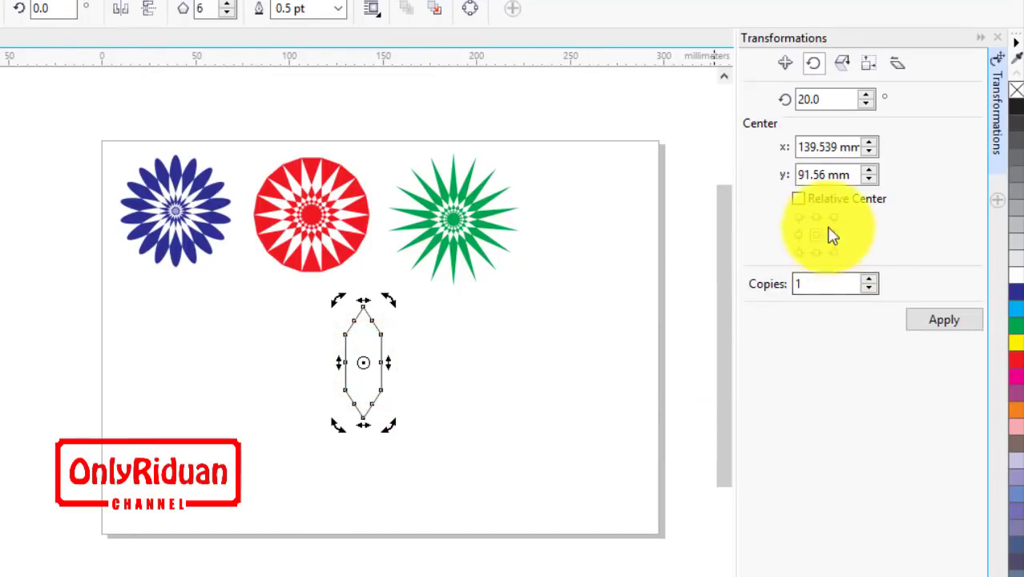
pyautogui.moveTo(365, 362); pyautogui.dragTo(363, 417)
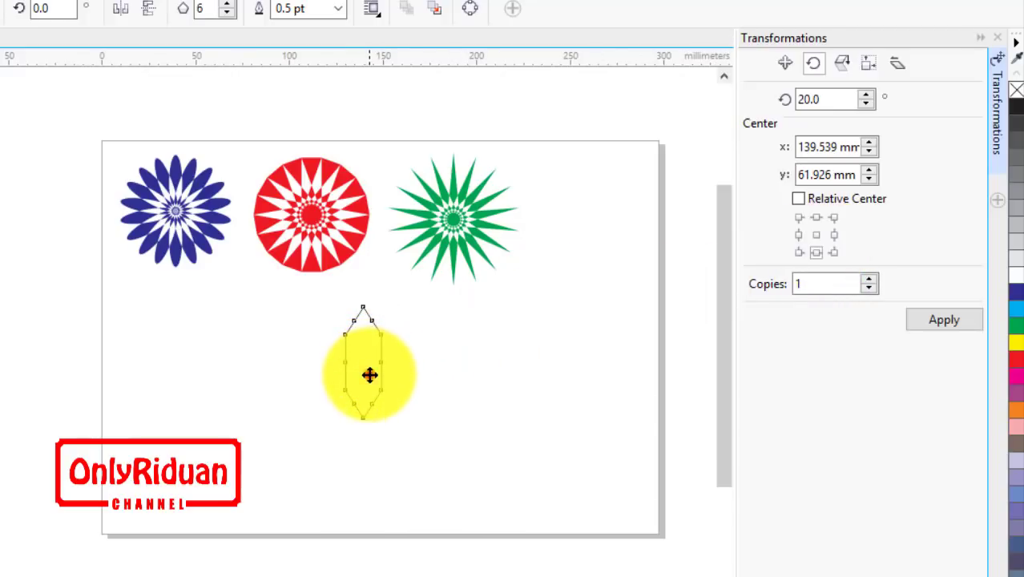
pyautogui.moveTo(367, 371); pyautogui.dragTo(525, 382)
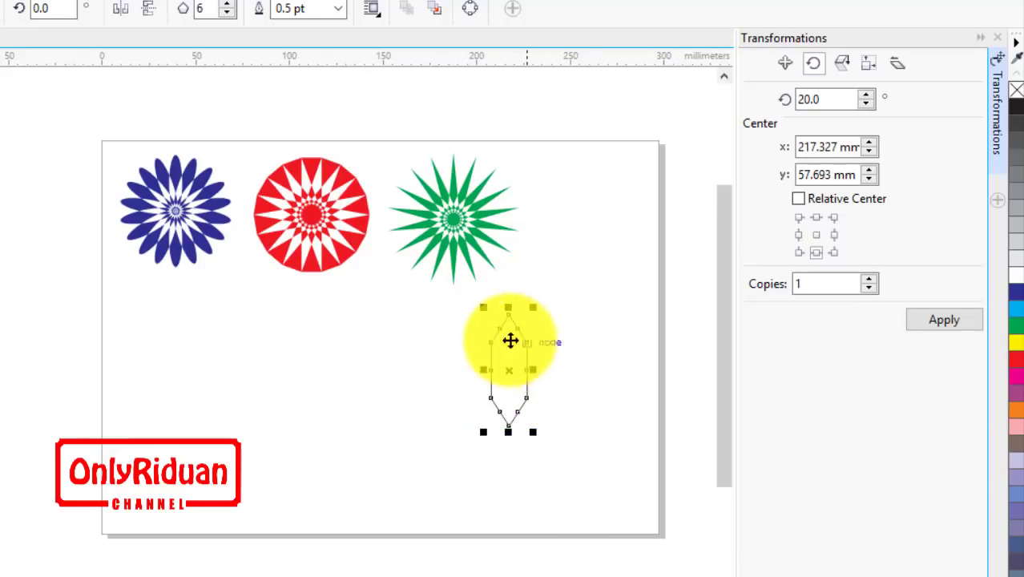
# Apply the 20° rotation with 1 copy to the 6-sided polygon repeatedly until the petals complete a full circle.
pyautogui.click(950, 319)
pyautogui.click(950, 319)
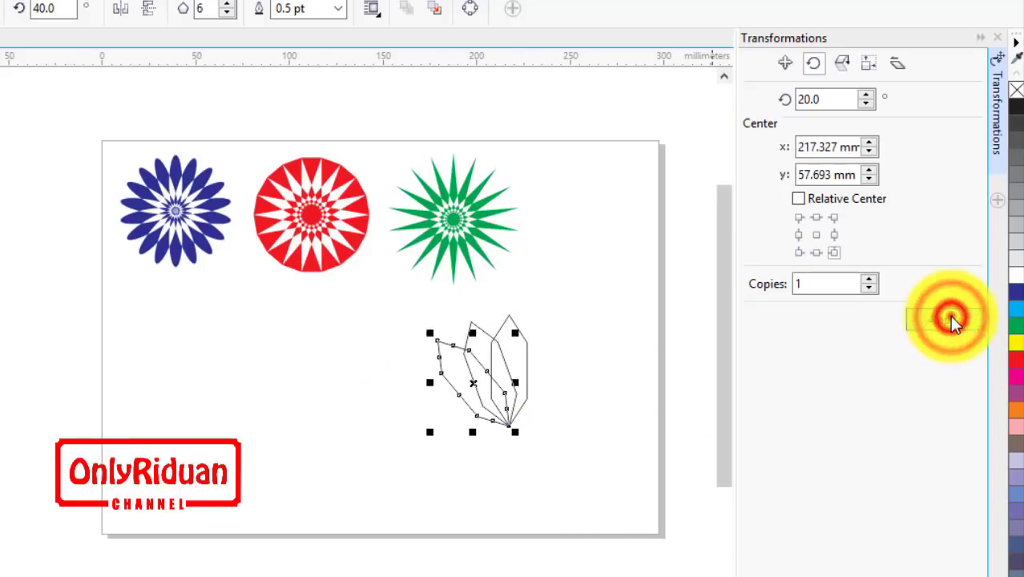
pyautogui.doubleClick(950, 319)
pyautogui.tripleClick(951, 319)
pyautogui.tripleClick(949, 319)
pyautogui.doubleClick(951, 319)
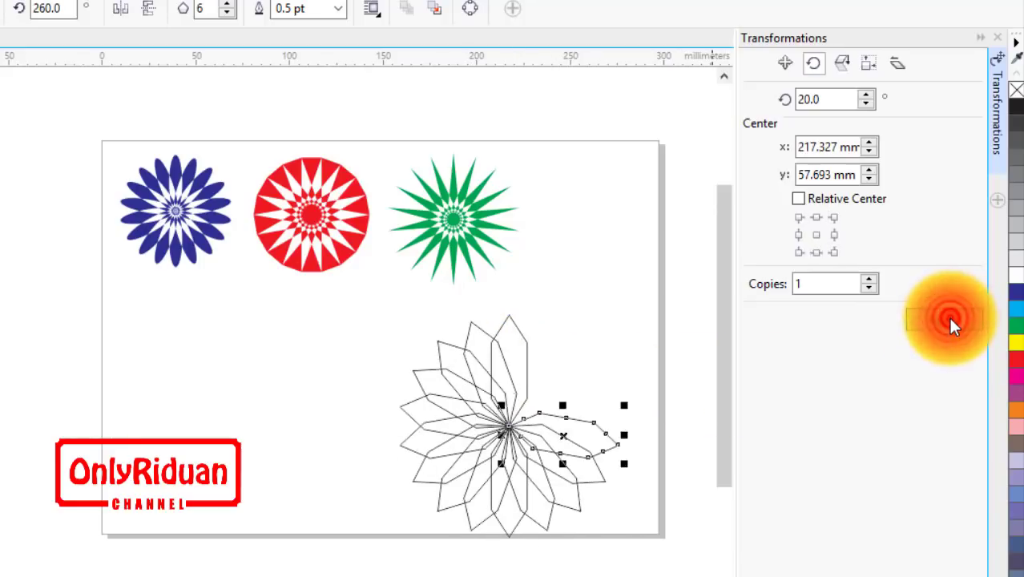
pyautogui.click(950, 319)
pyautogui.doubleClick(950, 319)
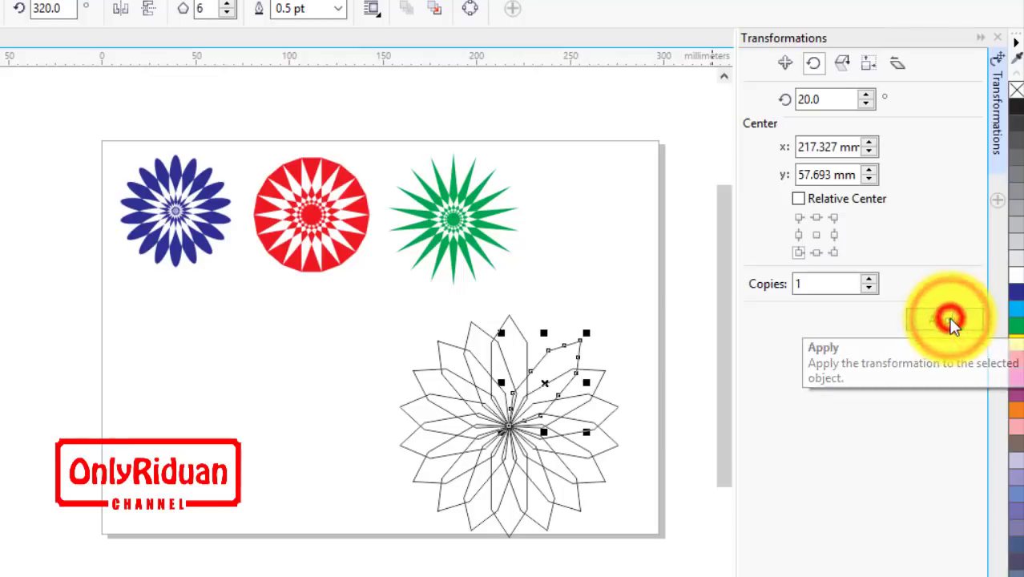
pyautogui.click(951, 320)
# Fill all the rotated 6-sided polygons with magenta and combine them into a single object.
pyautogui.moveTo(664, 558); pyautogui.dragTo(330, 282)
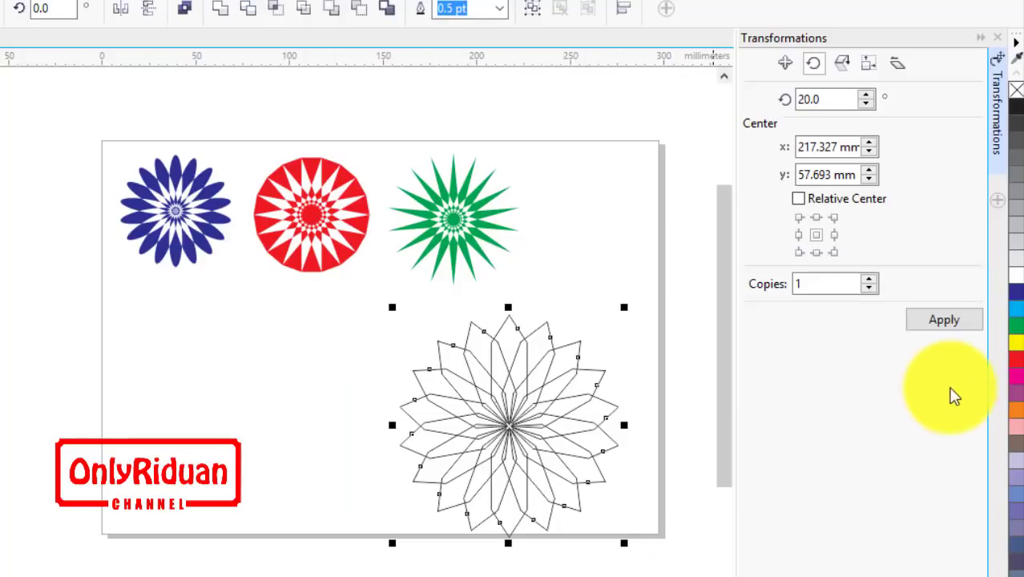
pyautogui.click(1014, 375)
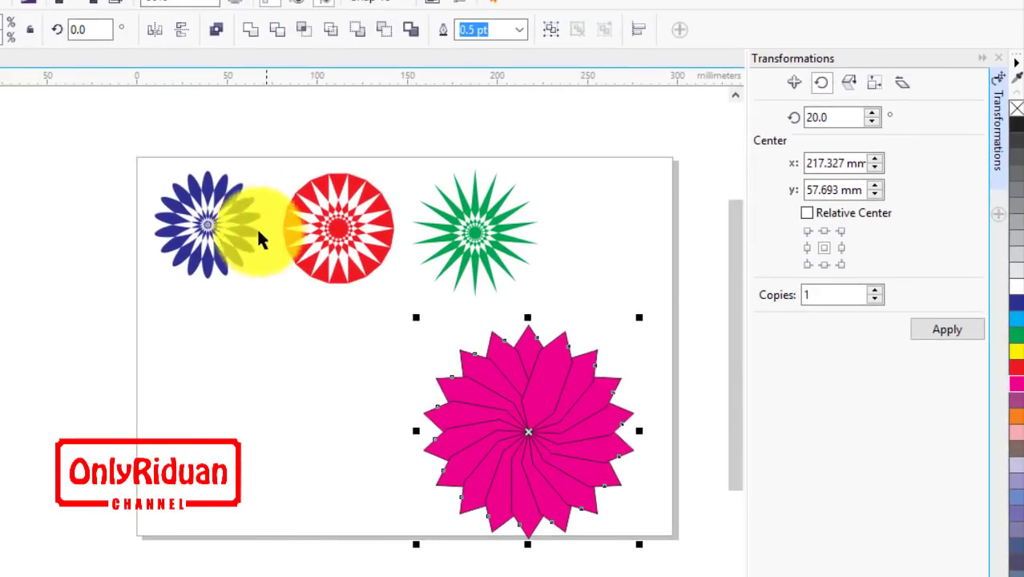
pyautogui.click(216, 32)
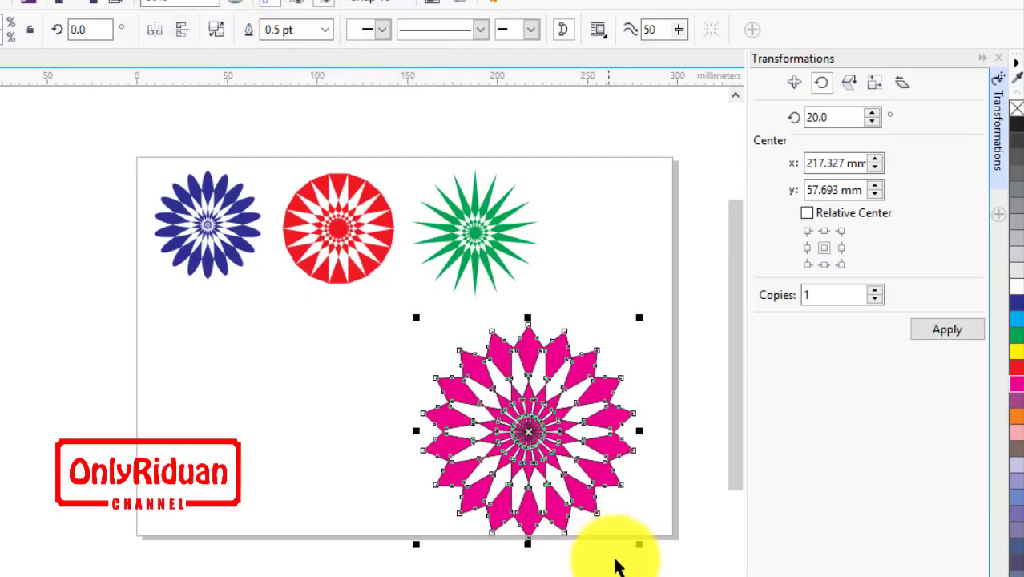
# Scale down the magenta flower to fit beside the green star in the top row and remove its outline.
pyautogui.moveTo(639, 543); pyautogui.dragTo(541, 447)
pyautogui.moveTo(480, 379); pyautogui.dragTo(600, 229)
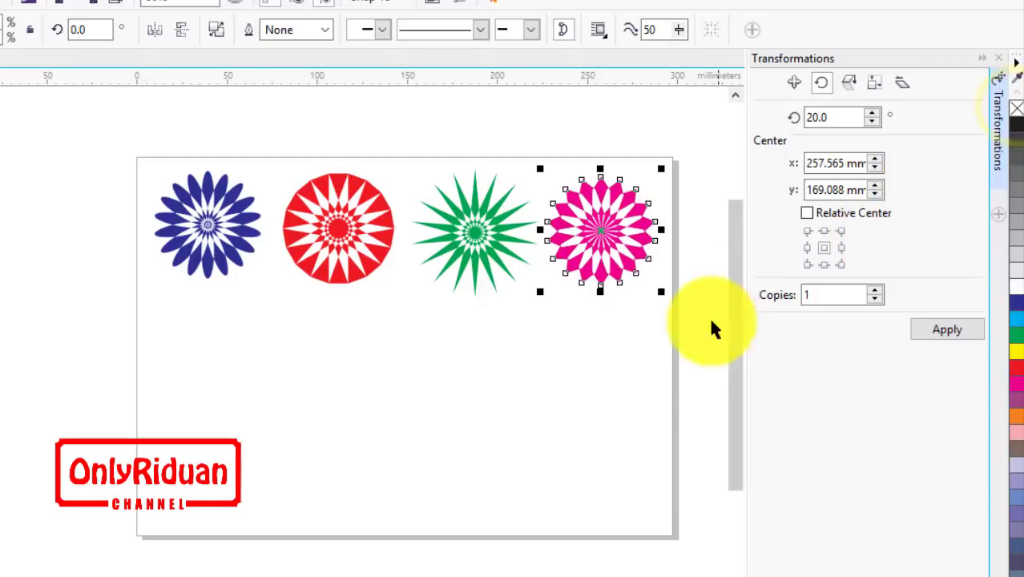
pyautogui.click(687, 349)
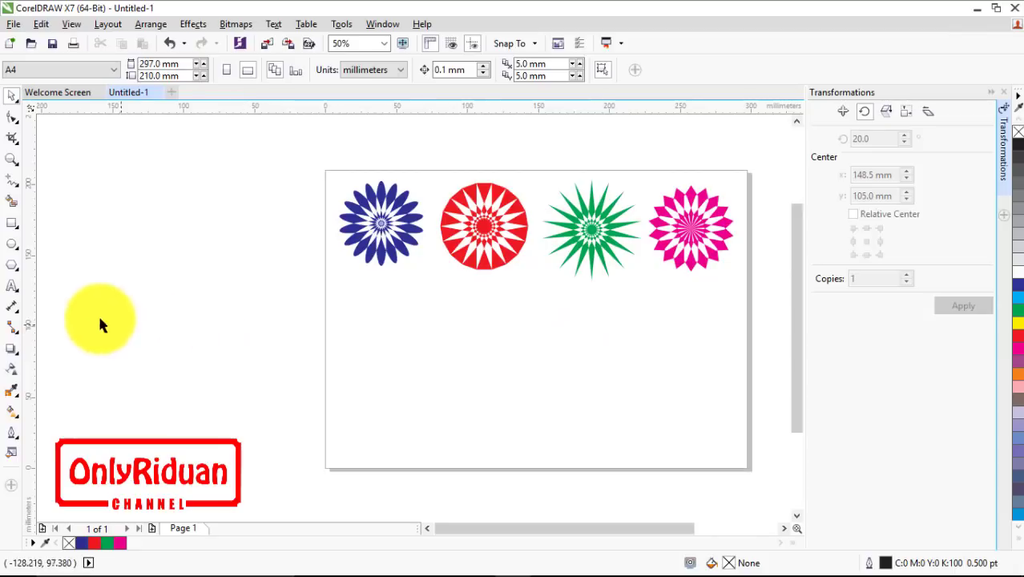
# Draw a regular 16-sided polygon about 84 mm across below the blue and red ornaments.
pyautogui.click(11, 271)
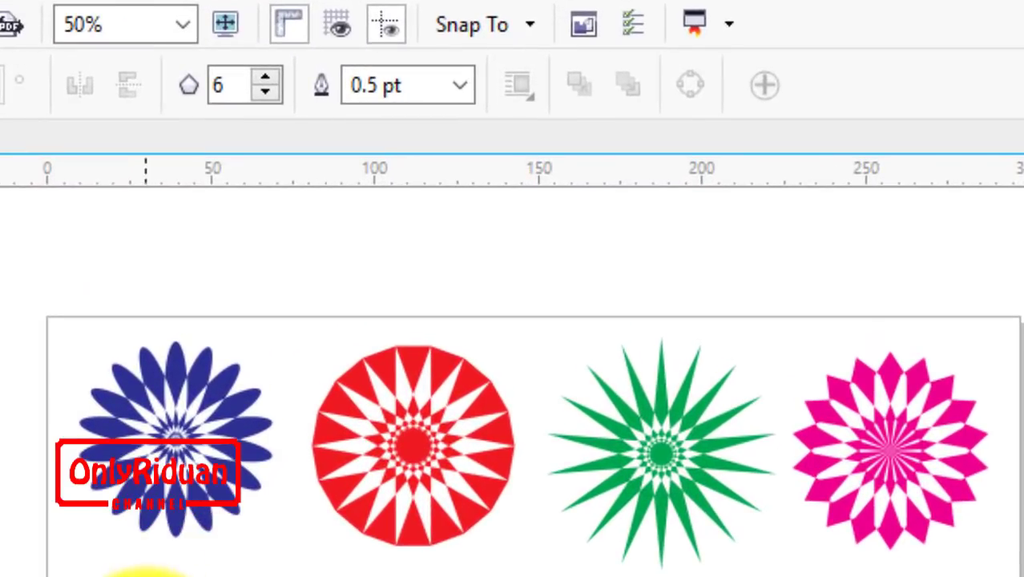
pyautogui.doubleClick(225, 87)
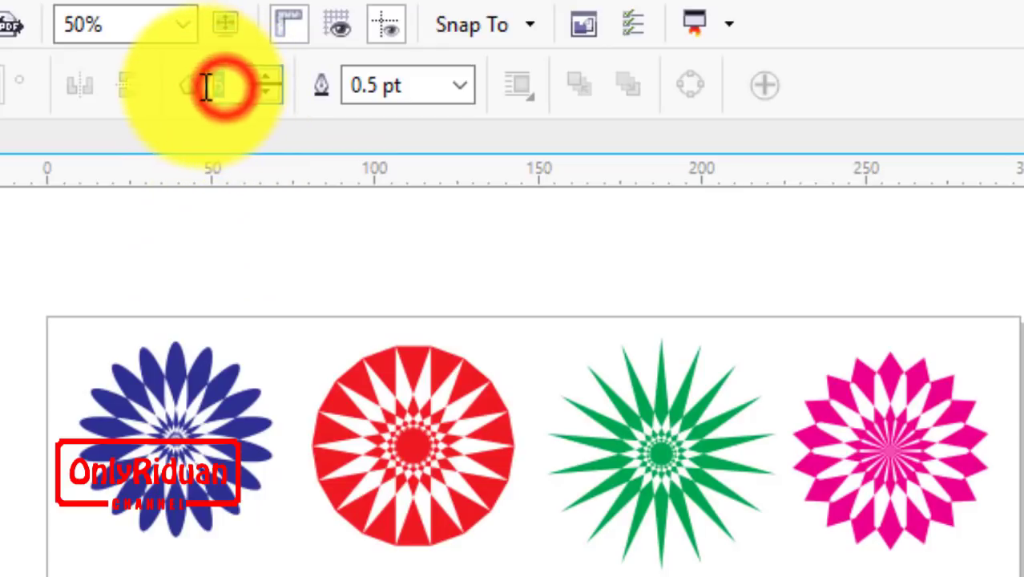
pyautogui.write('16')
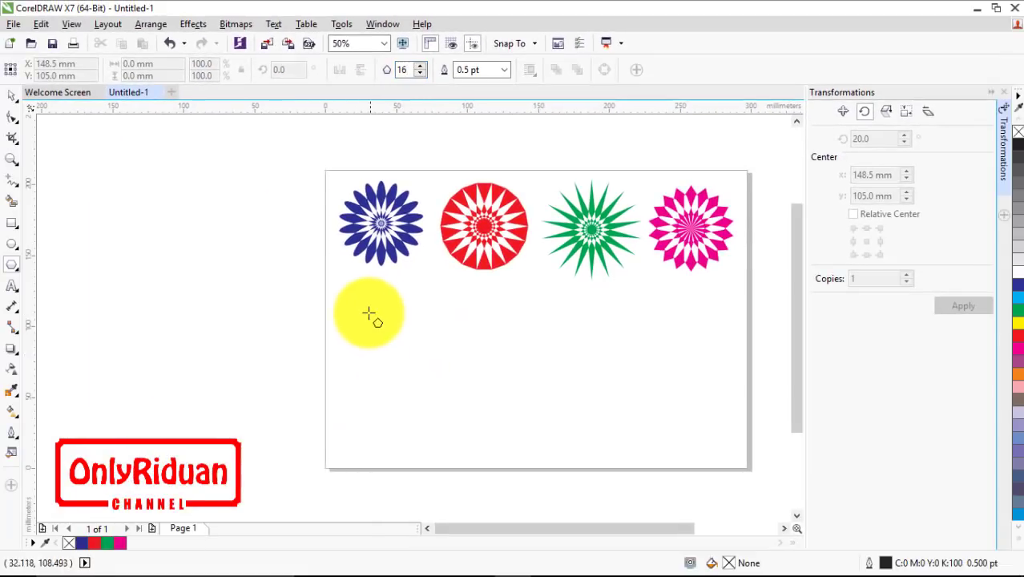
pyautogui.press('ctrl')
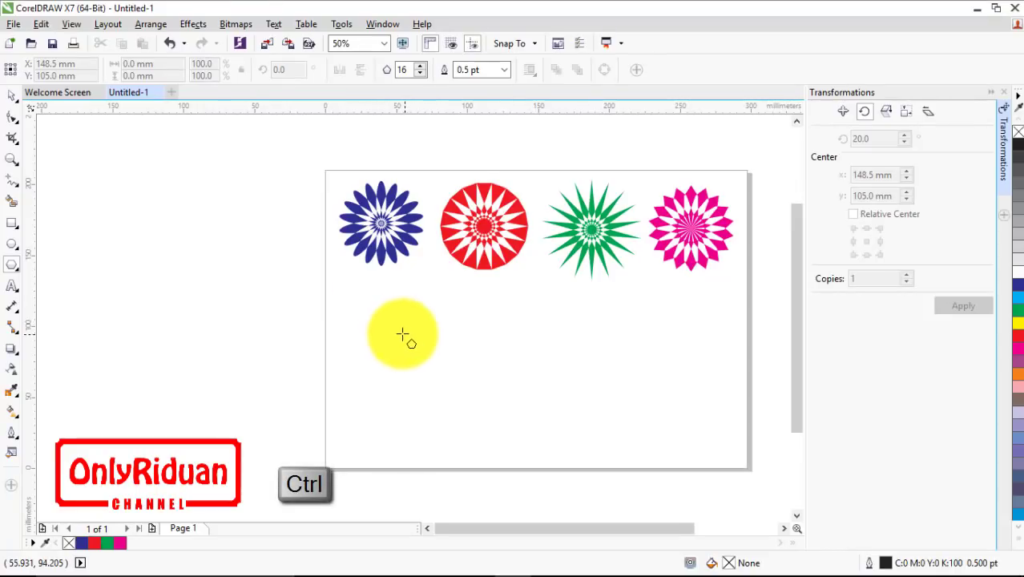
pyautogui.moveTo(370, 308); pyautogui.dragTo(487, 417)
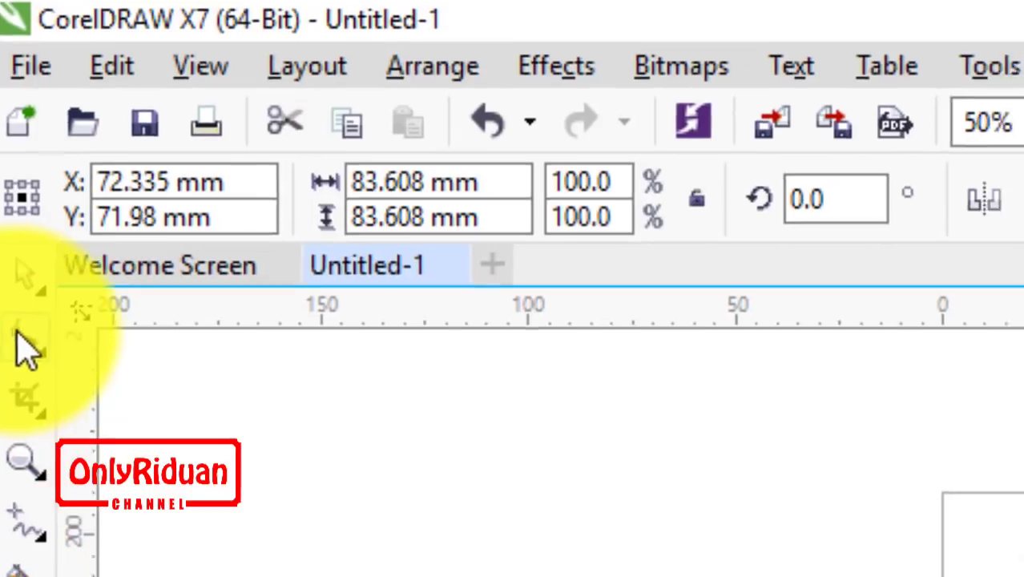
# Pull the 16-sided polygon's side nodes into its centre to form spokes, and convert all its segments to curves.
pyautogui.click(19, 337)
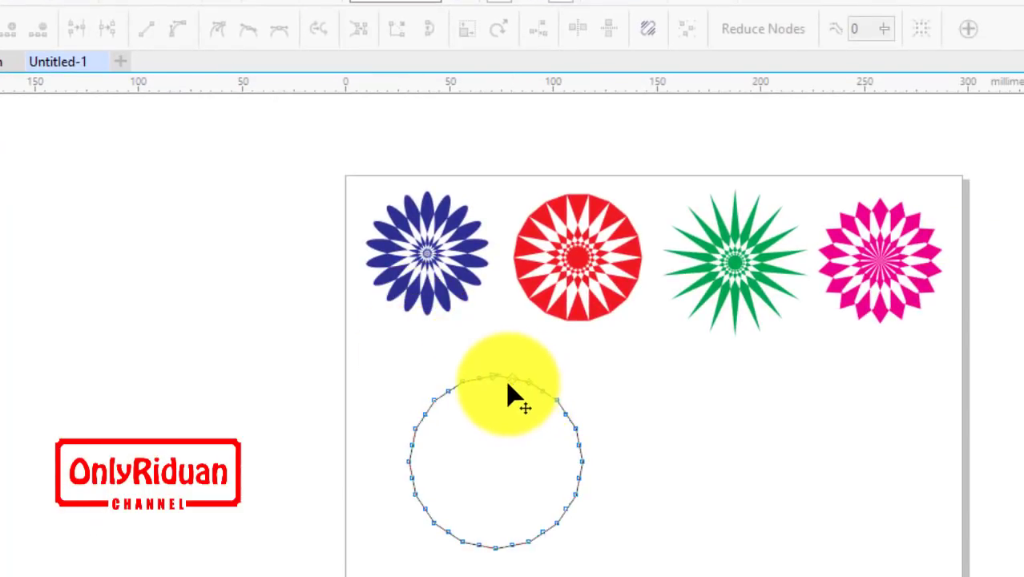
pyautogui.moveTo(511, 379); pyautogui.dragTo(497, 465)
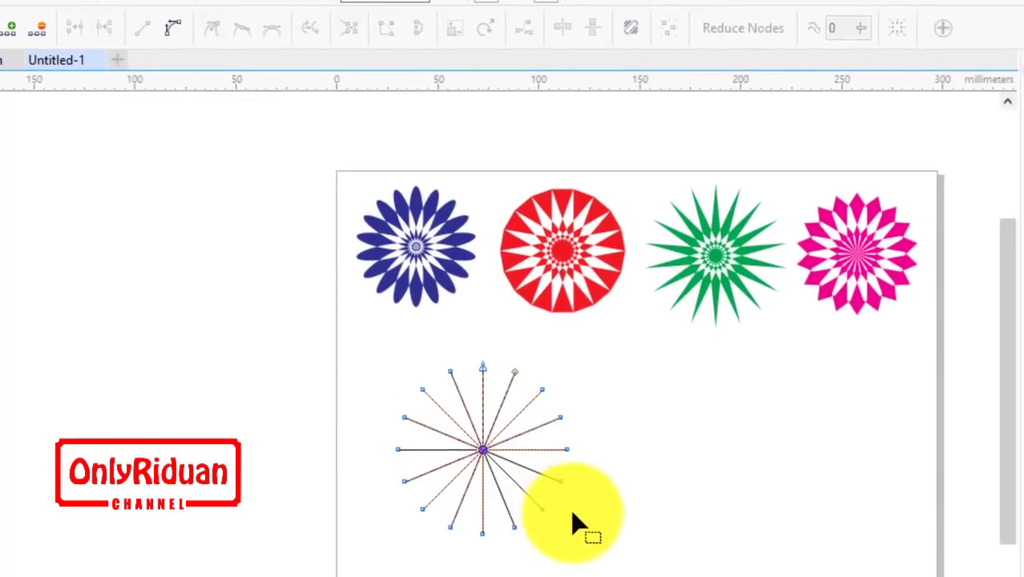
pyautogui.moveTo(585, 543); pyautogui.dragTo(351, 337)
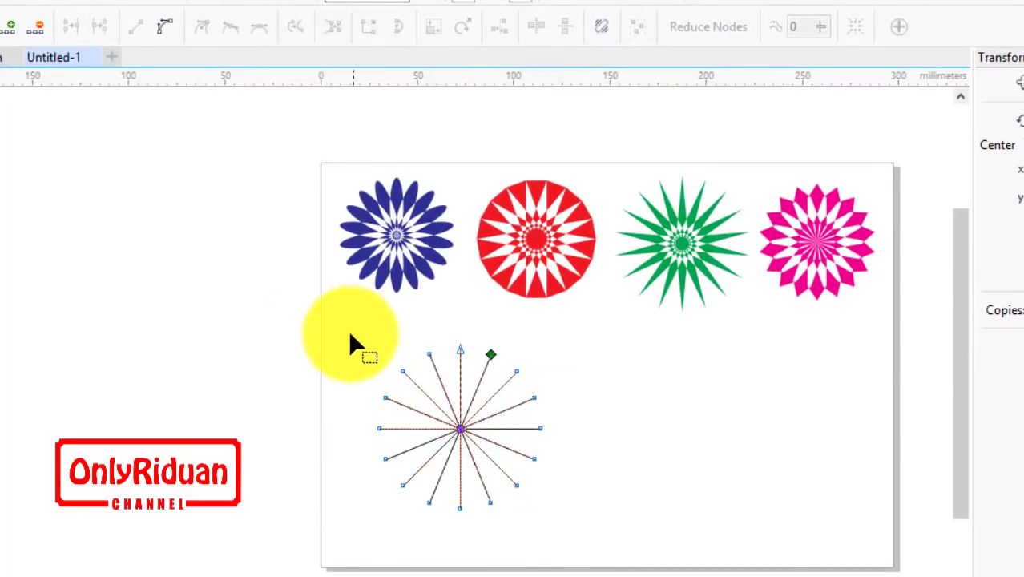
pyautogui.click(165, 29)
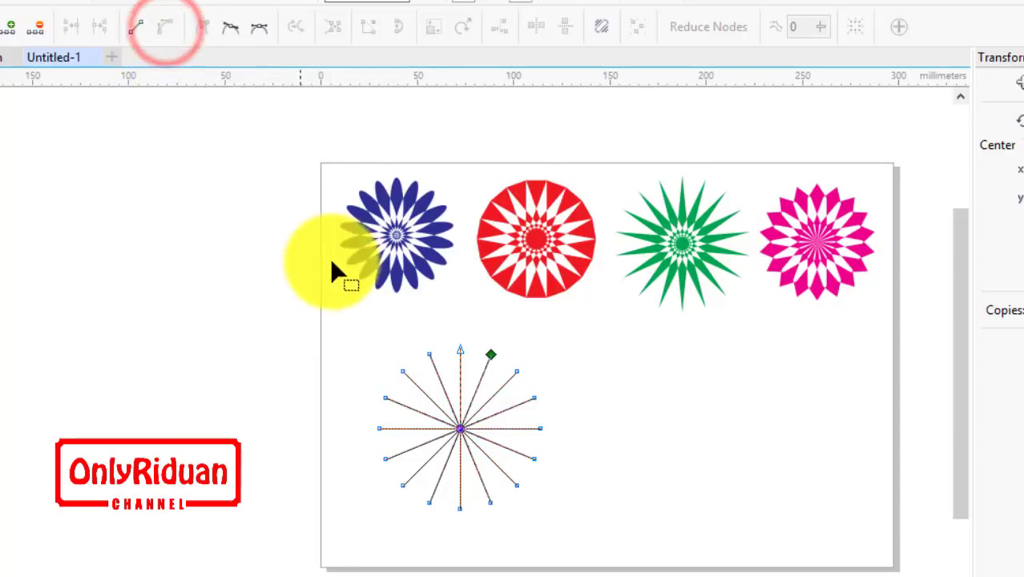
# Bend the upper vertical spoke's segment to the left to form curved petals around the polygon, and fill it yellow.
pyautogui.scroll(4, 453, 394)
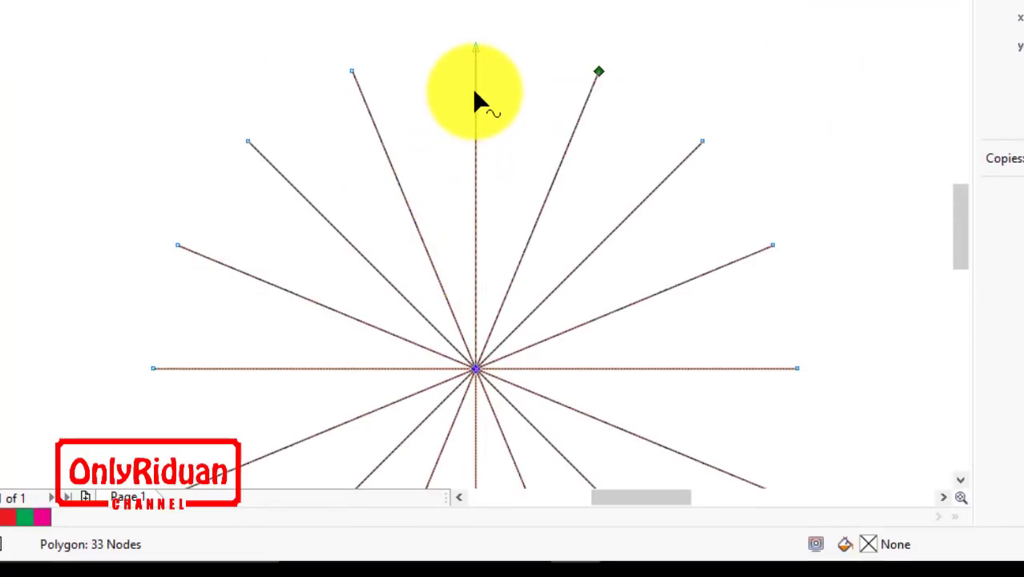
pyautogui.click(473, 89)
pyautogui.moveTo(473, 91); pyautogui.dragTo(405, 106)
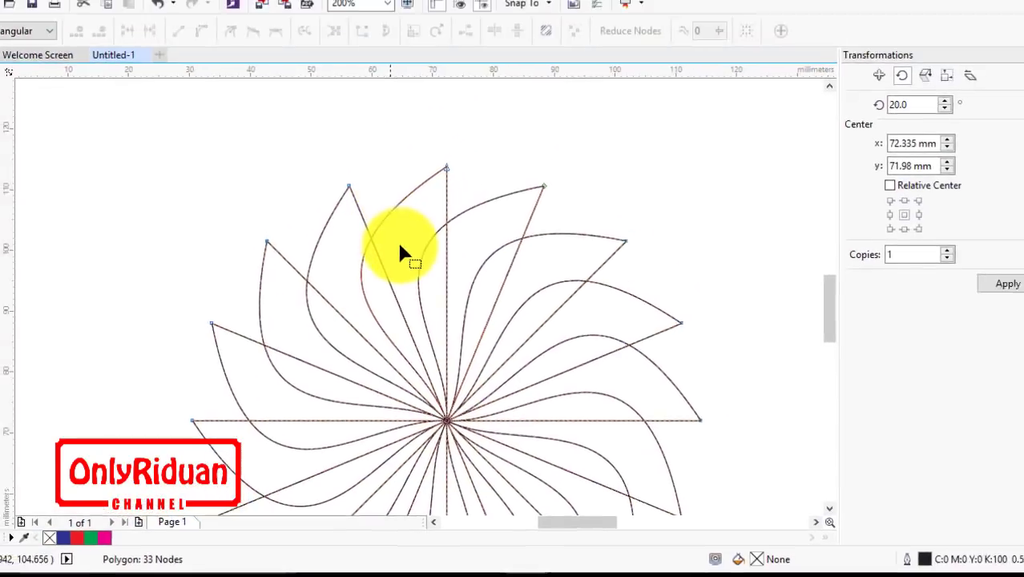
pyautogui.click(1017, 325)
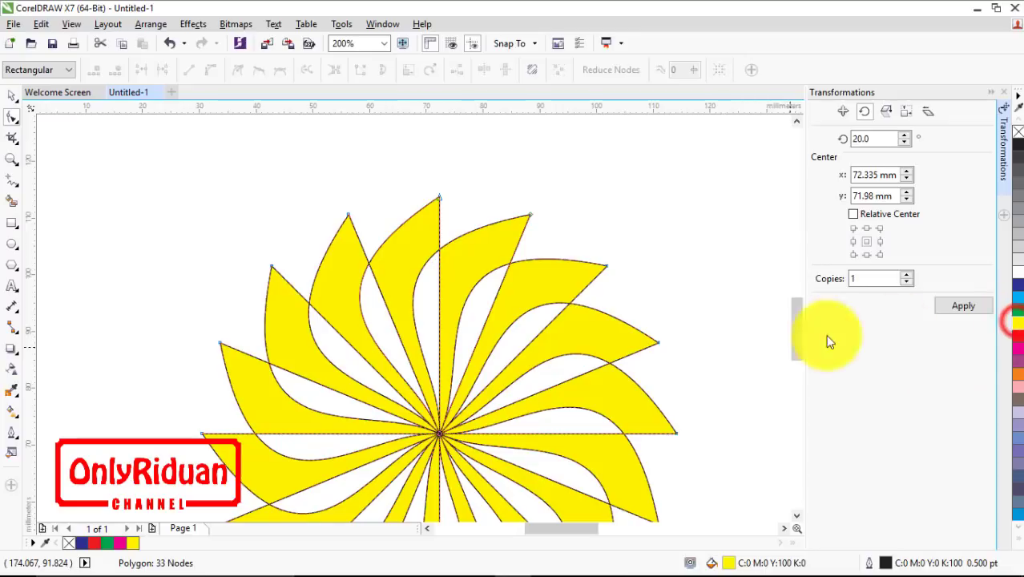
pyautogui.scroll(-1, 595, 317)
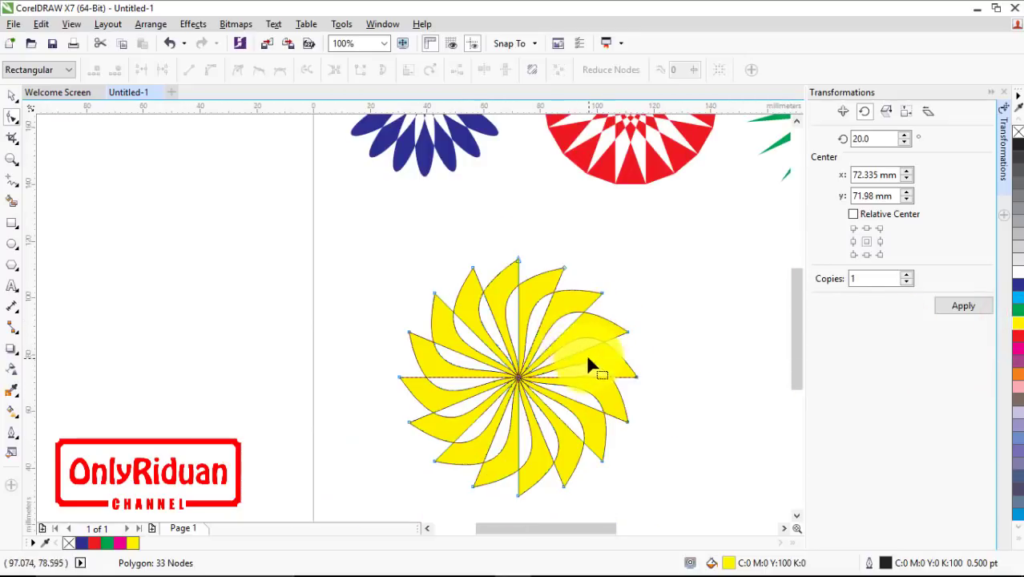
# Scale the yellow petal ornament down to about 57 mm across and place it beneath the blue flower.
pyautogui.click(11, 96)
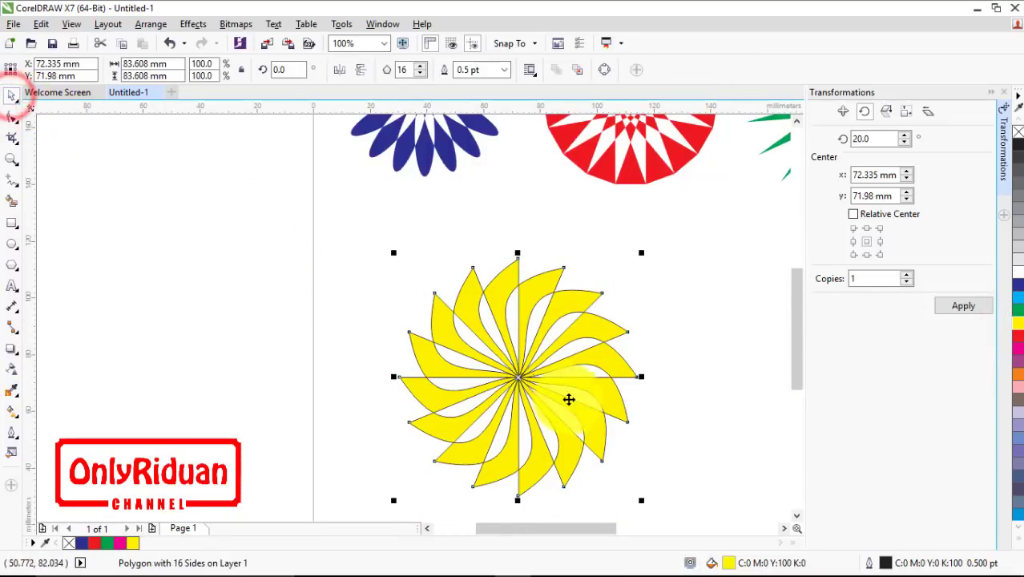
pyautogui.moveTo(643, 499); pyautogui.dragTo(543, 407)
pyautogui.moveTo(469, 327); pyautogui.dragTo(427, 282)
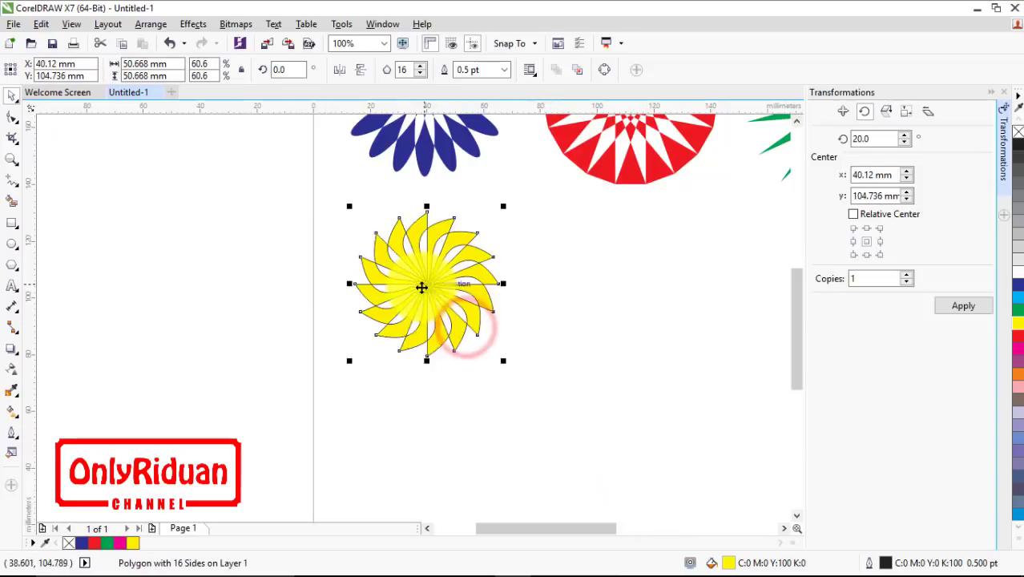
pyautogui.moveTo(503, 362); pyautogui.dragTo(512, 352)
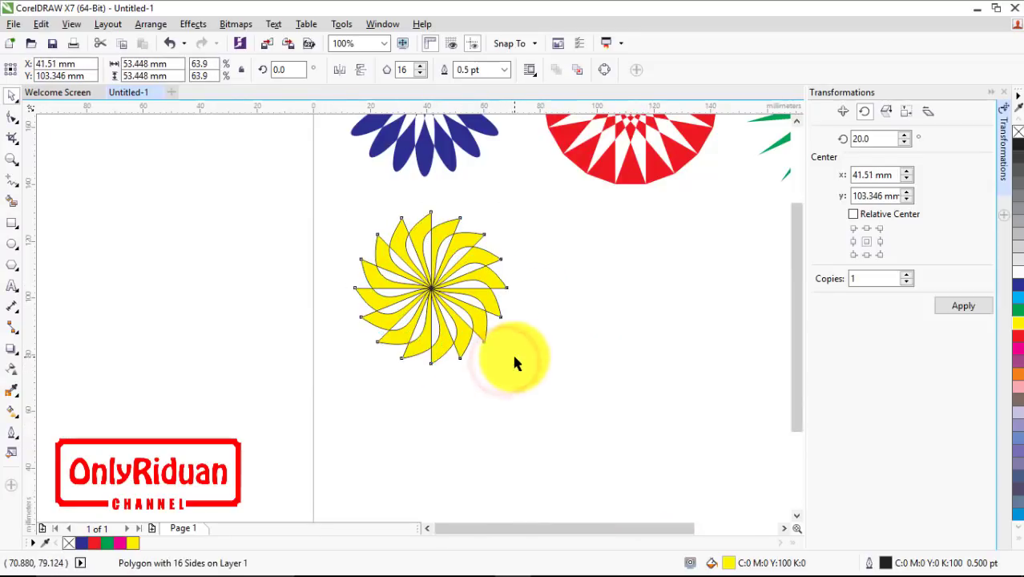
pyautogui.scroll(-2, 512, 352)
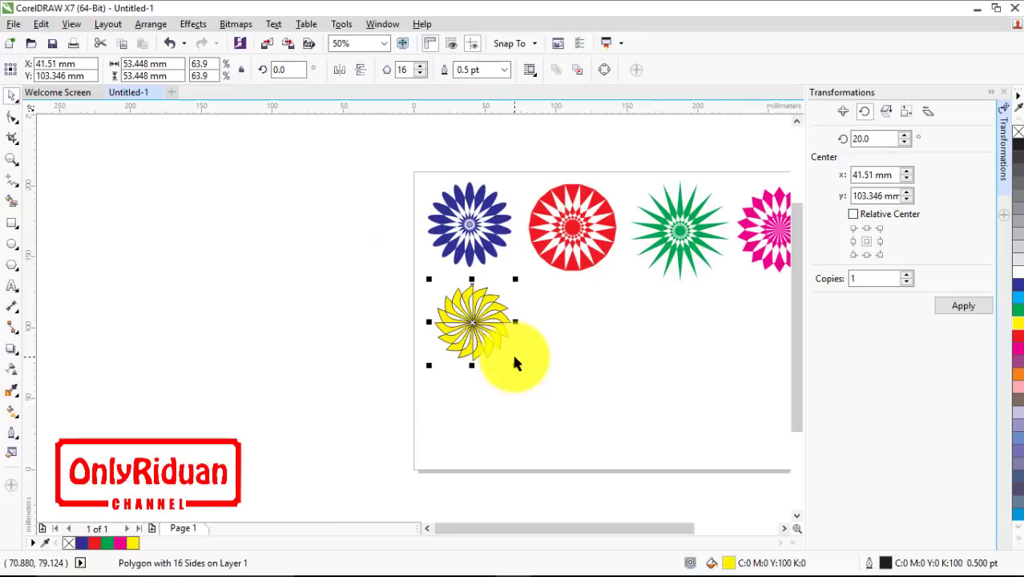
pyautogui.click(785, 529)
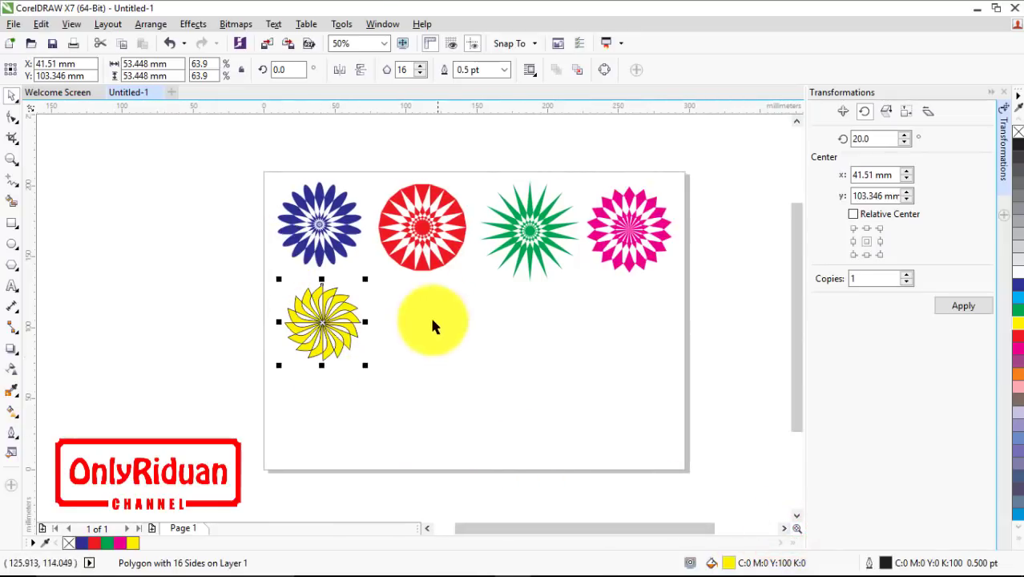
pyautogui.moveTo(365, 365); pyautogui.dragTo(368, 370)
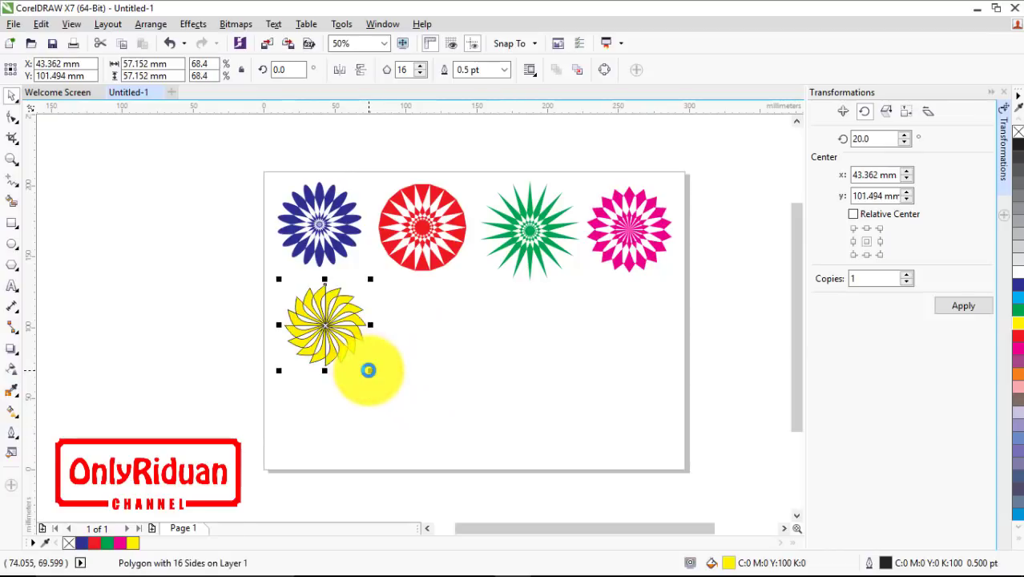
# Draw an upward block arrow about 29 mm wide and 57 mm high below the top row, and fill it cyan.
pyautogui.click(13, 269)
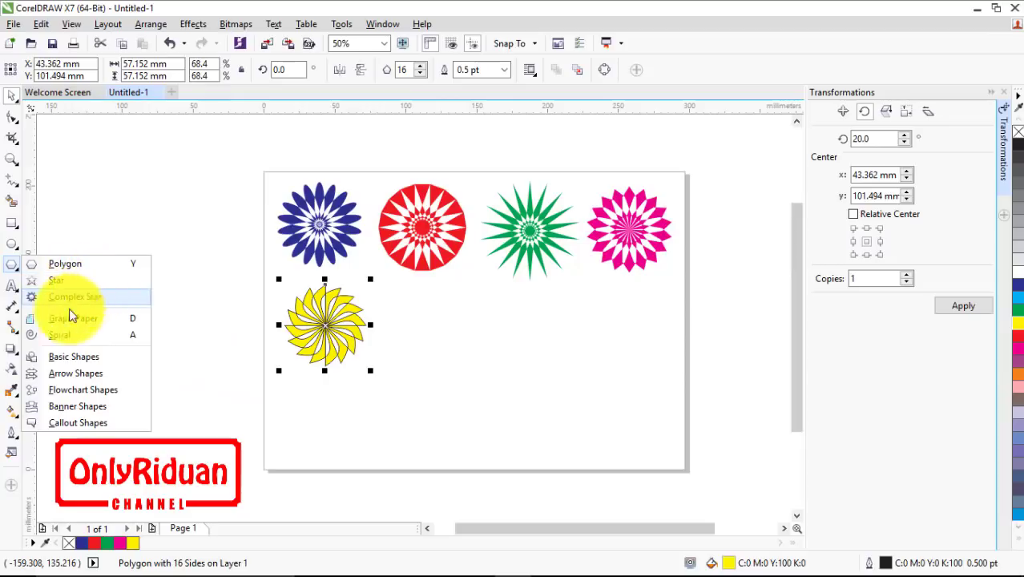
pyautogui.click(76, 374)
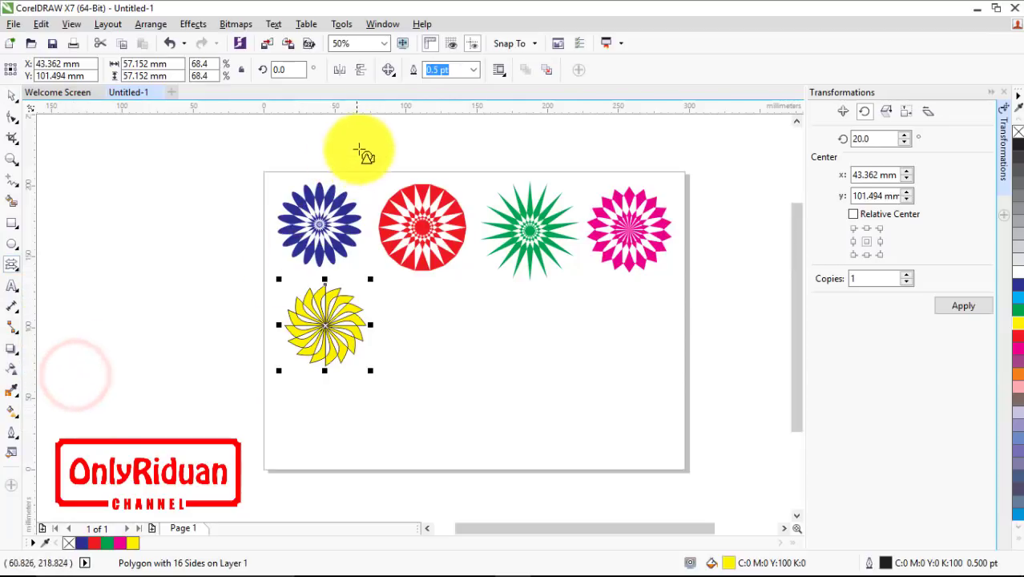
pyautogui.click(390, 72)
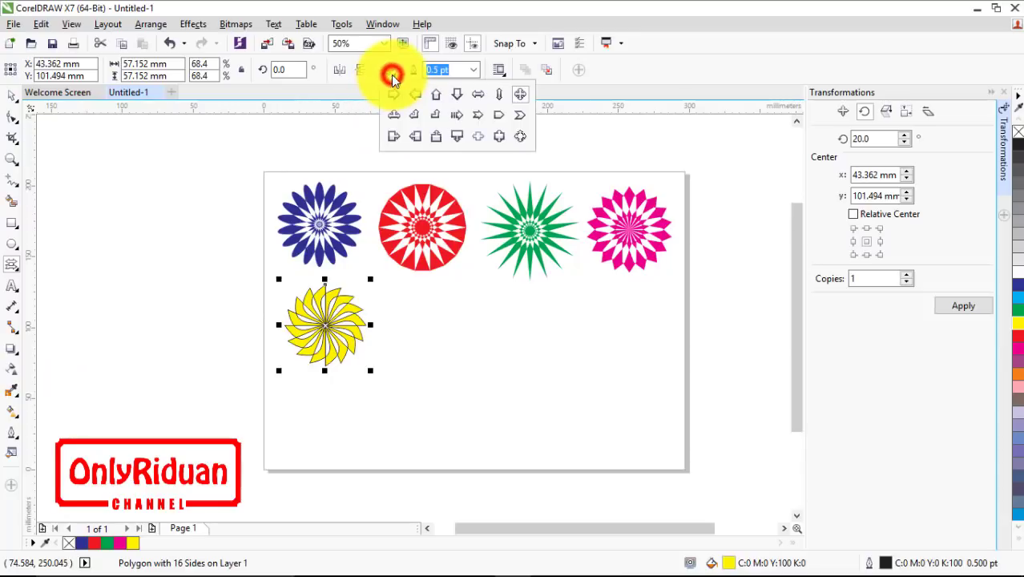
pyautogui.click(437, 97)
pyautogui.moveTo(451, 325); pyautogui.dragTo(494, 411)
pyautogui.moveTo(480, 530); pyautogui.dragTo(450, 528)
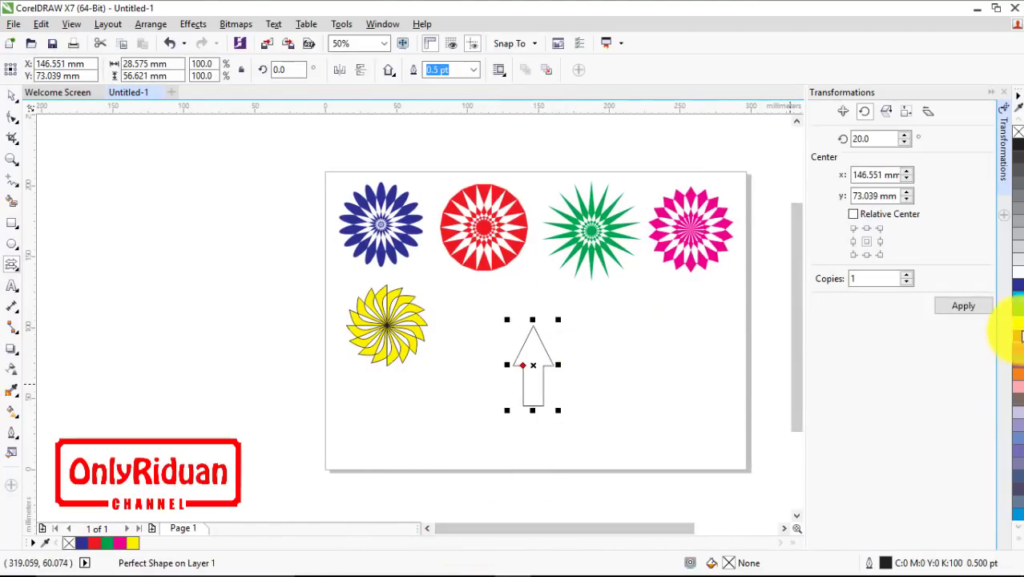
pyautogui.click(1018, 301)
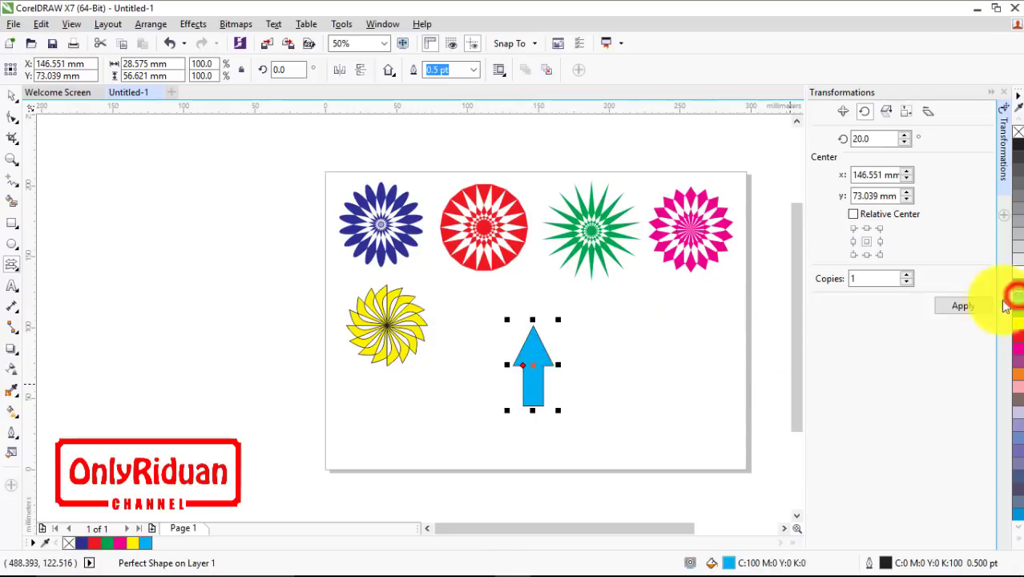
# Move the cyan arrow about 51 mm to the right and set its rotation centre to its bottom midpoint.
pyautogui.click(533, 367)
pyautogui.moveTo(534, 366); pyautogui.dragTo(606, 357)
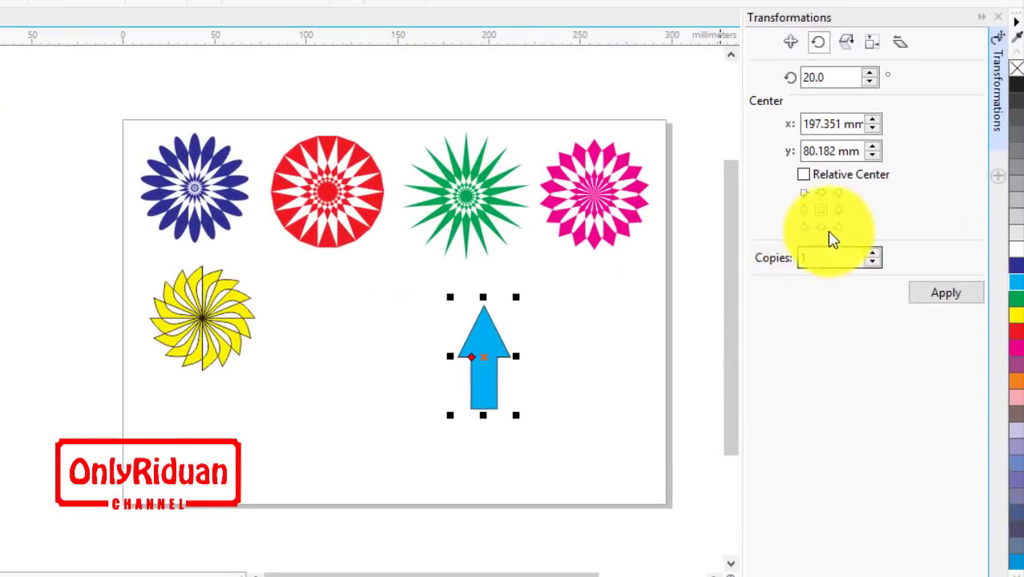
pyautogui.click(480, 356)
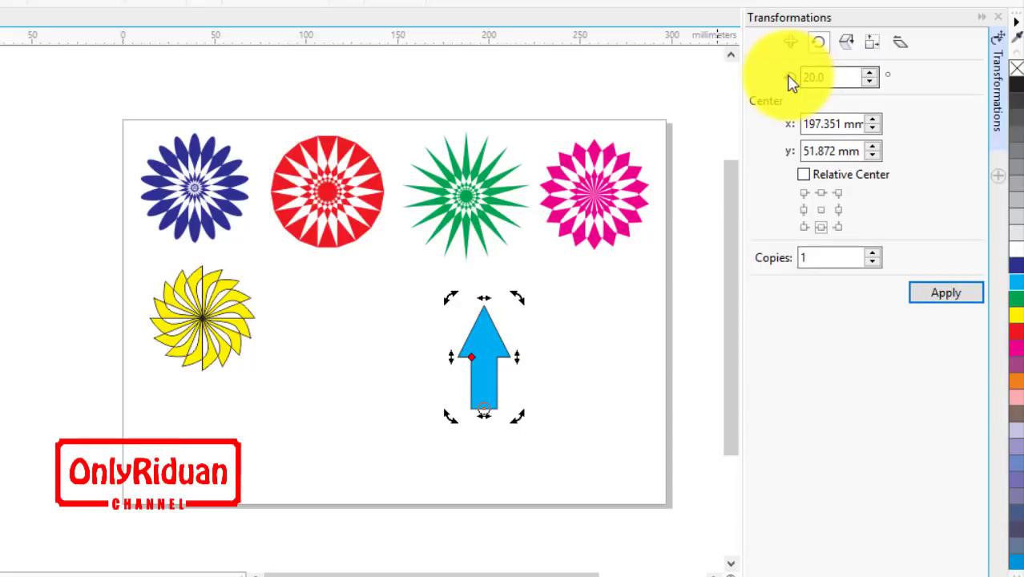
# Add copies of the cyan arrow rotated in 20° increments around its bottom midpoint until they complete a full circle.
pyautogui.click(944, 294)
pyautogui.click(944, 294)
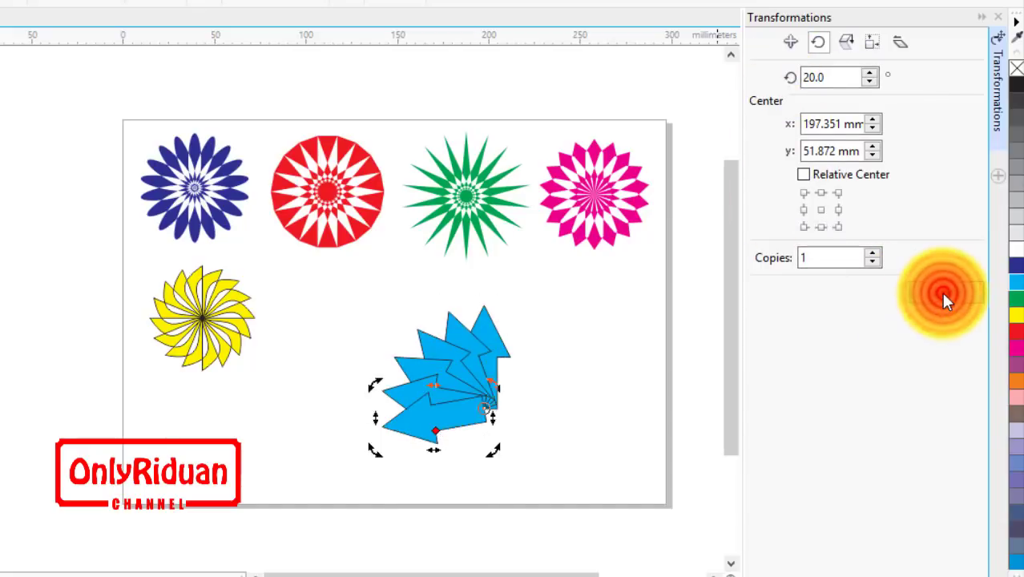
pyautogui.click(944, 294)
pyautogui.click(943, 294)
pyautogui.click(944, 294)
pyautogui.click(943, 294)
pyautogui.click(943, 294)
pyautogui.click(943, 294)
pyautogui.click(943, 295)
pyautogui.click(944, 294)
pyautogui.click(943, 294)
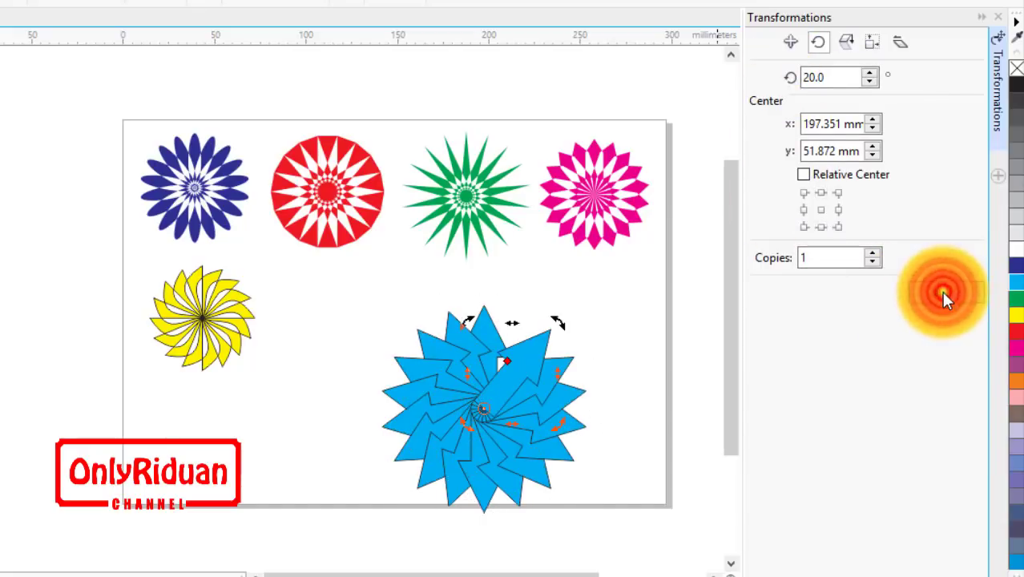
pyautogui.click(943, 294)
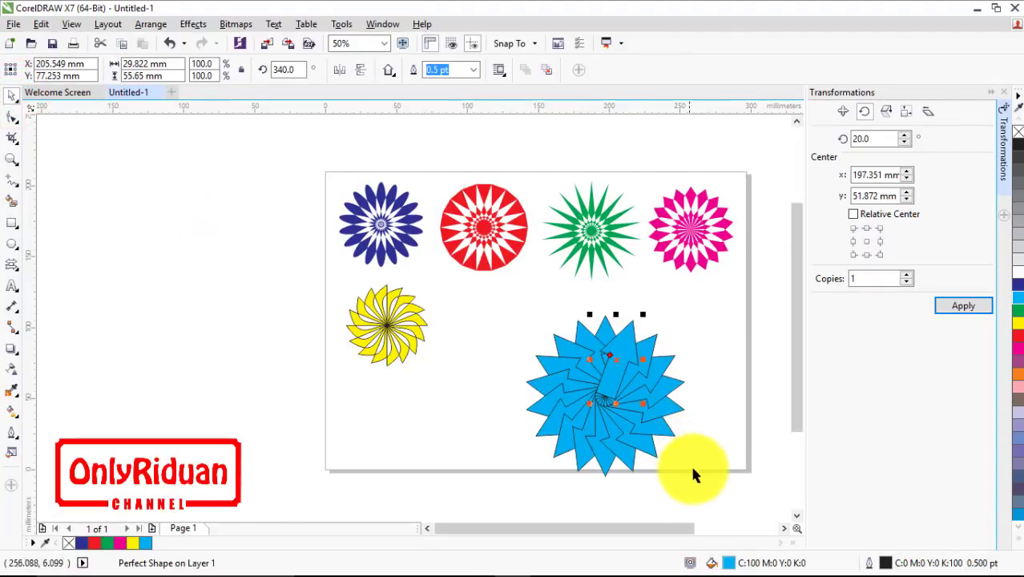
# Combine all the cyan arrows into one curve, scale it to about 63 mm wide, and place it beneath the red ornament.
pyautogui.moveTo(705, 492); pyautogui.dragTo(487, 283)
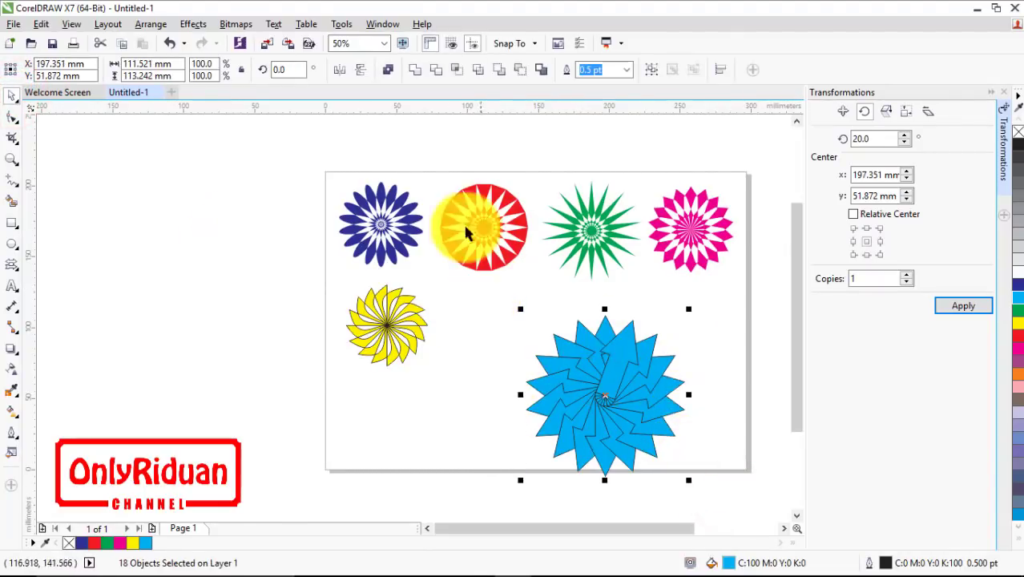
pyautogui.click(389, 71)
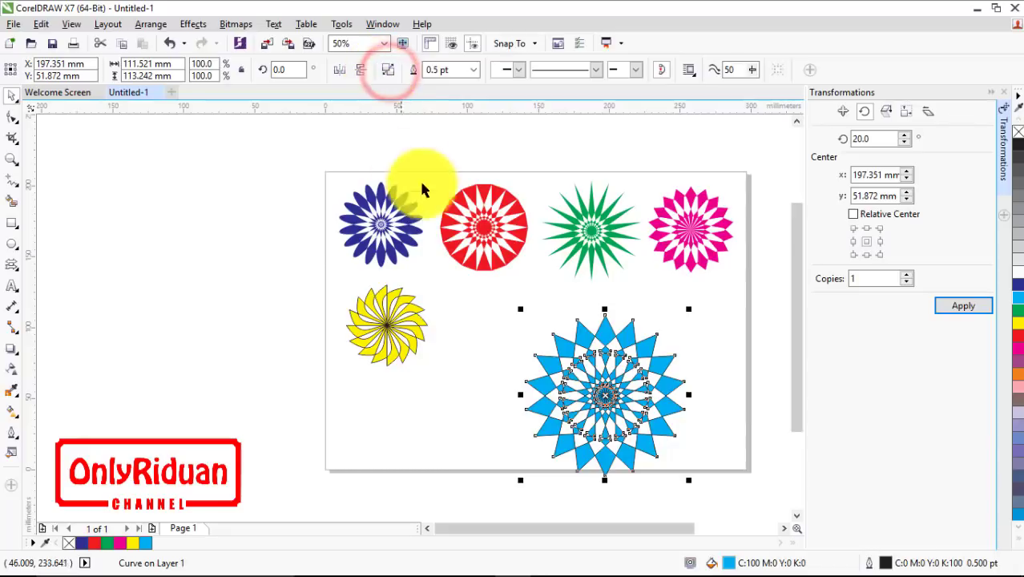
pyautogui.moveTo(688, 481); pyautogui.dragTo(615, 421)
pyautogui.moveTo(574, 367); pyautogui.dragTo(487, 327)
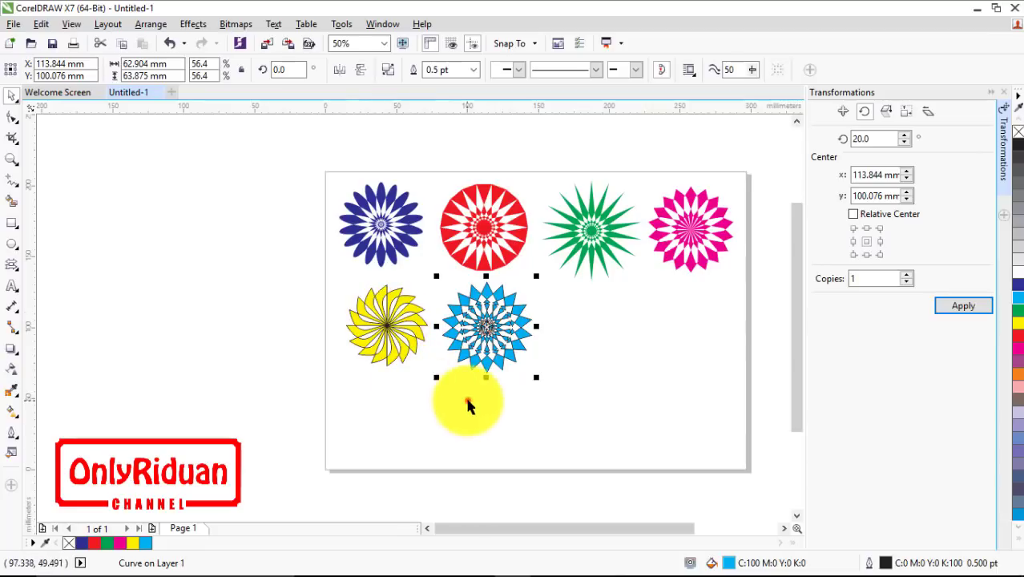
# Remove the outlines from the yellow and cyan ornaments.
pyautogui.click(469, 397)
pyautogui.moveTo(572, 403); pyautogui.dragTo(315, 264)
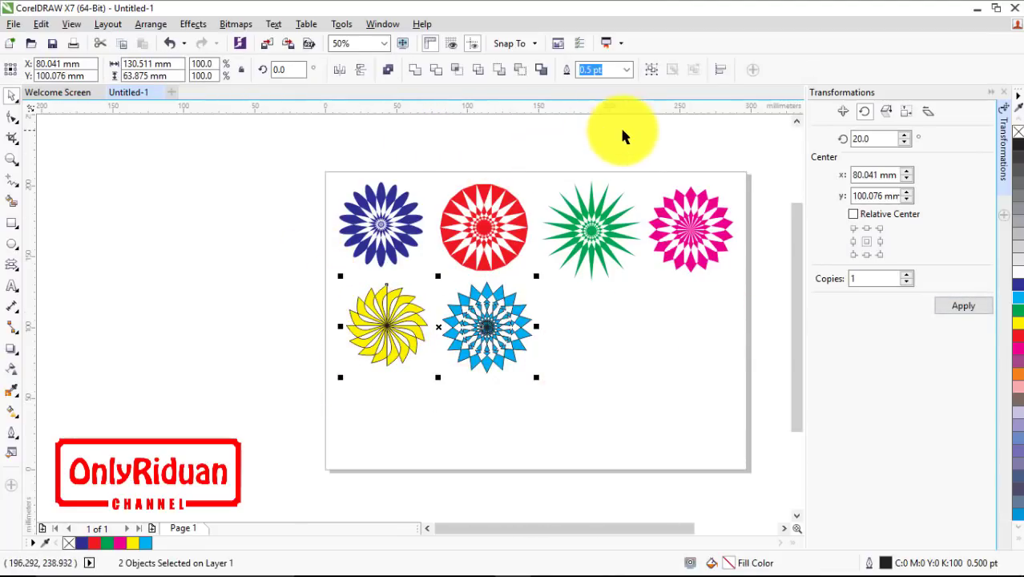
pyautogui.click(630, 70)
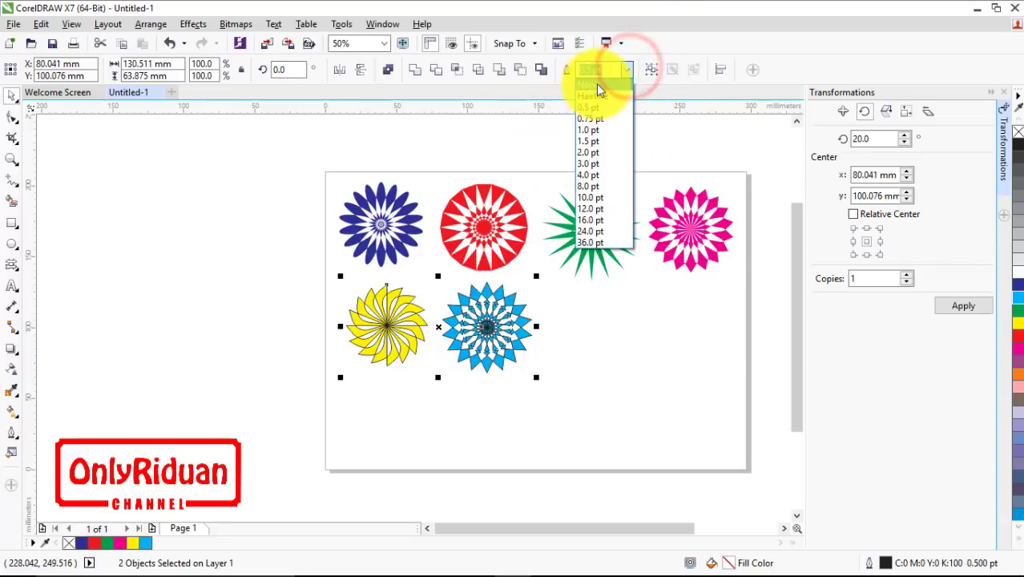
pyautogui.click(598, 82)
pyautogui.click(258, 313)
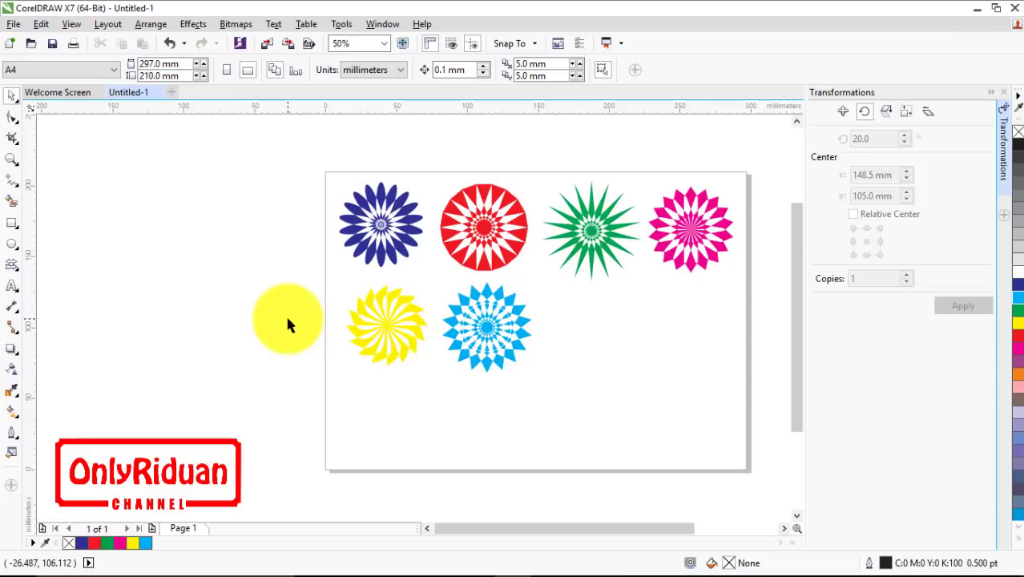
# Draw a four-way arrow shape about 43 mm across beneath the green star.
pyautogui.click(12, 267)
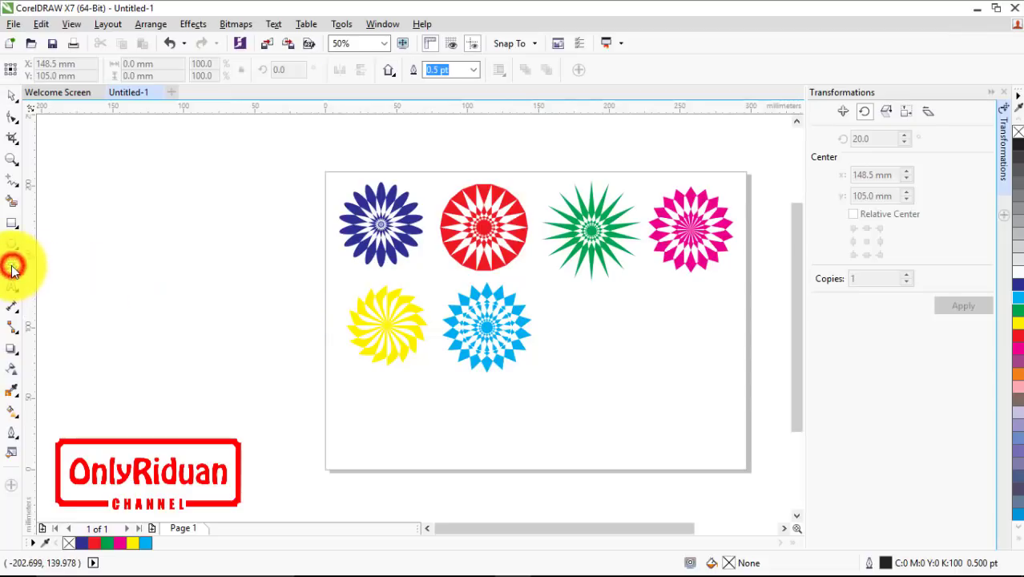
pyautogui.click(390, 74)
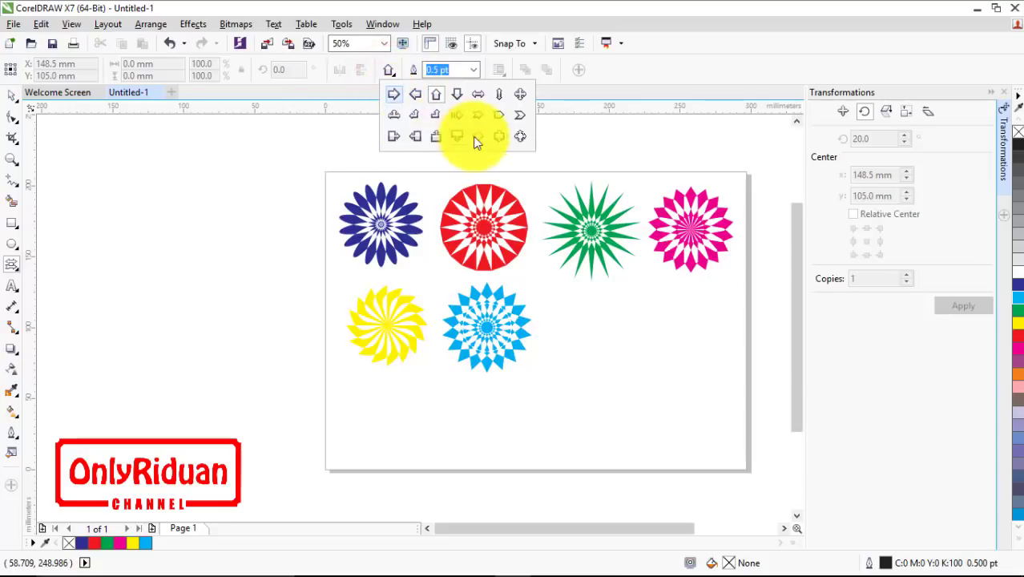
pyautogui.click(519, 96)
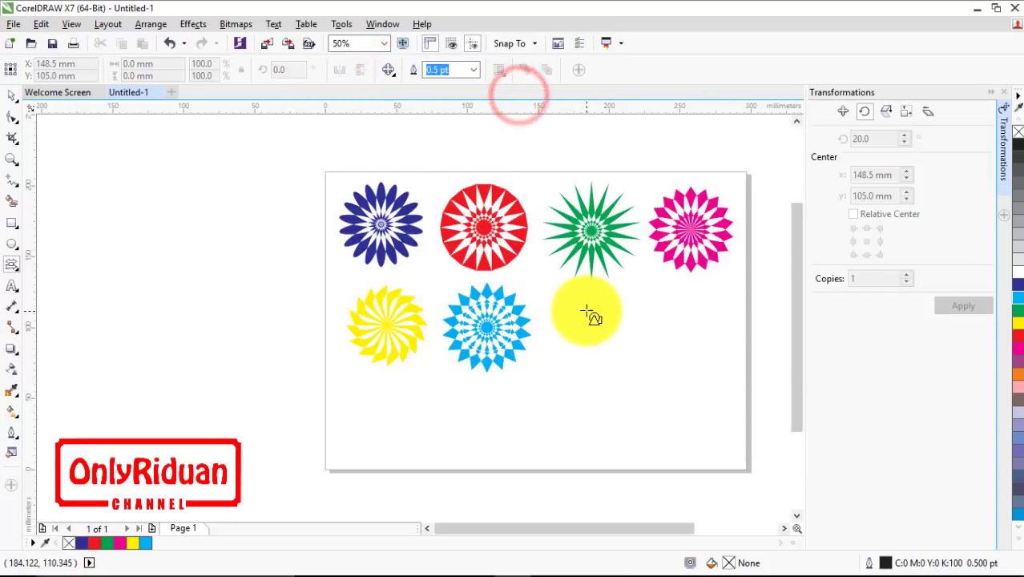
pyautogui.moveTo(587, 309); pyautogui.dragTo(653, 375)
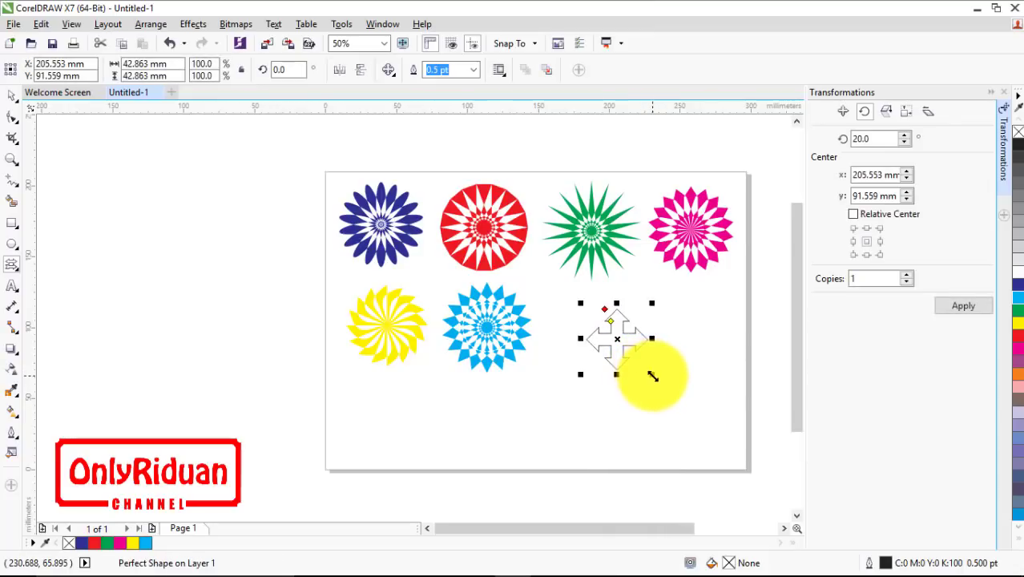
# Set the four-way arrow's rotation centre to its bottom midpoint and add copies at 20° increments until the circle is complete.
pyautogui.click(617, 339)
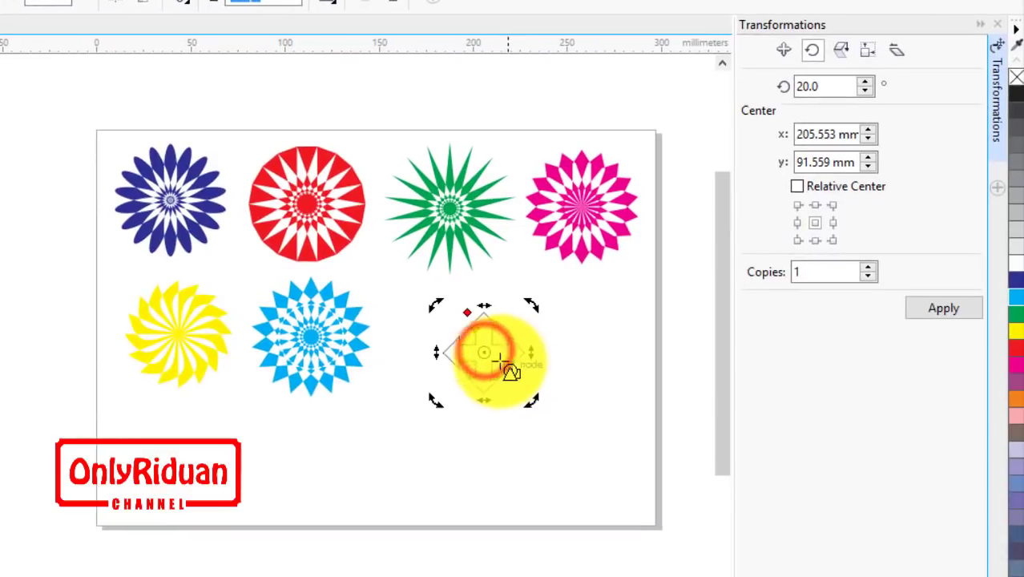
pyautogui.click(815, 240)
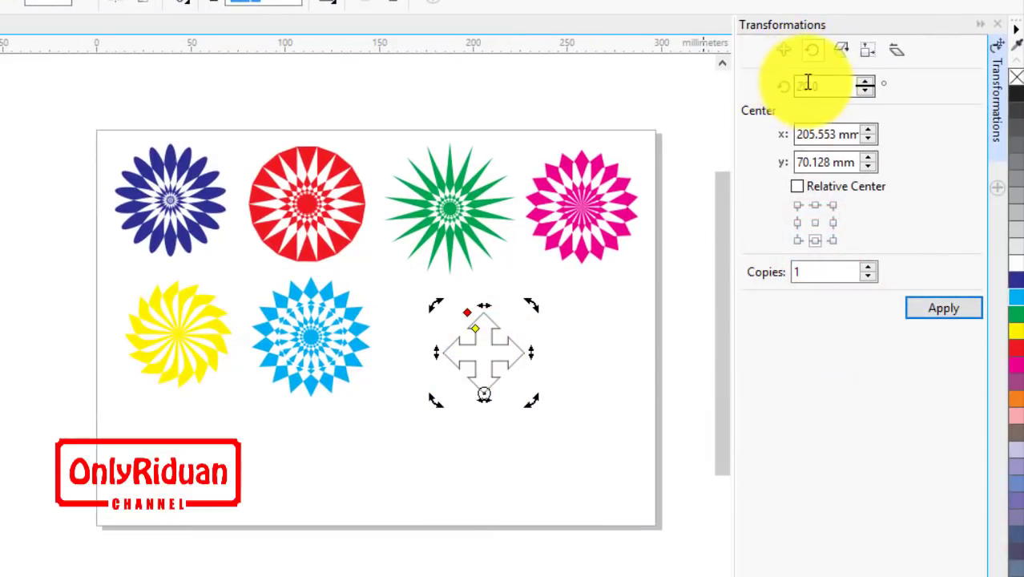
pyautogui.click(952, 307)
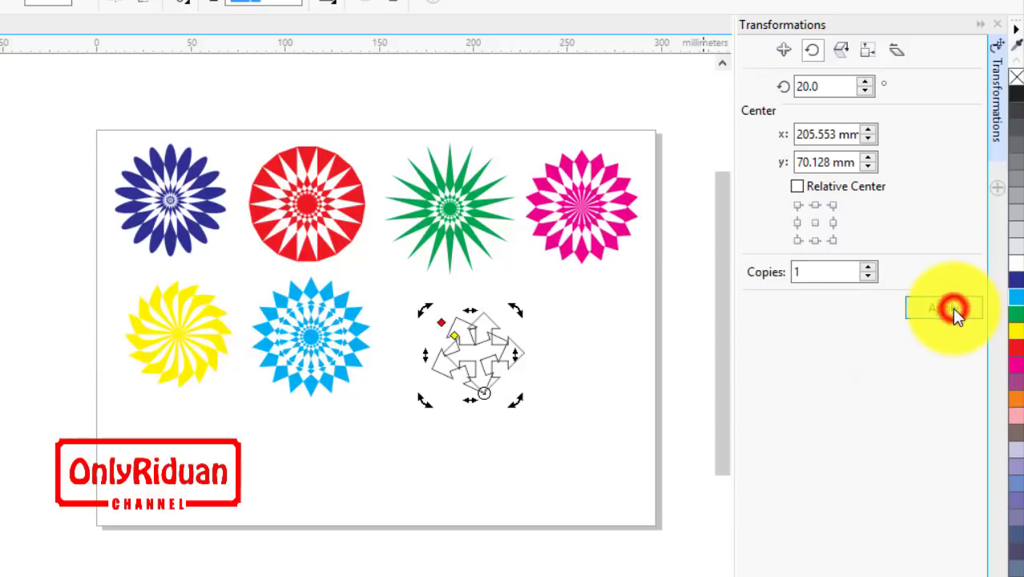
pyautogui.click(952, 307)
pyautogui.click(952, 307)
pyautogui.click(952, 307)
pyautogui.click(951, 306)
pyautogui.click(951, 306)
pyautogui.click(950, 306)
pyautogui.click(950, 306)
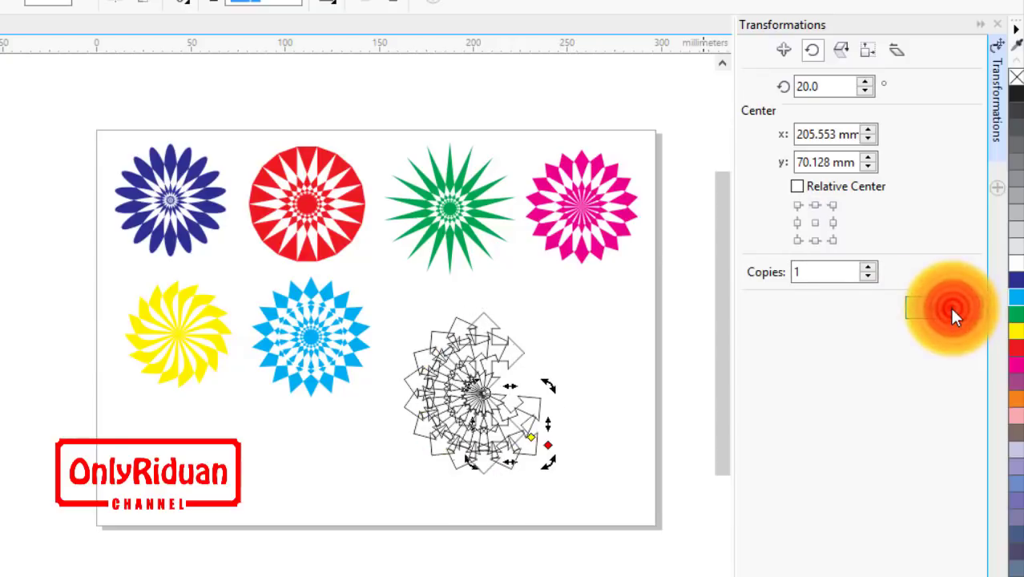
pyautogui.click(951, 307)
pyautogui.click(950, 308)
pyautogui.click(950, 308)
pyautogui.click(950, 308)
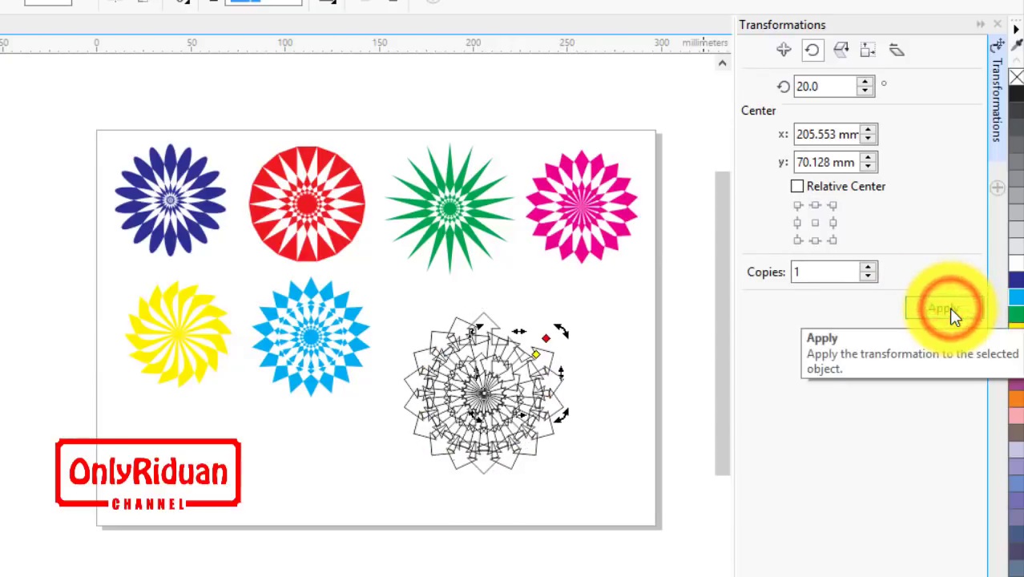
pyautogui.click(950, 308)
pyautogui.click(949, 307)
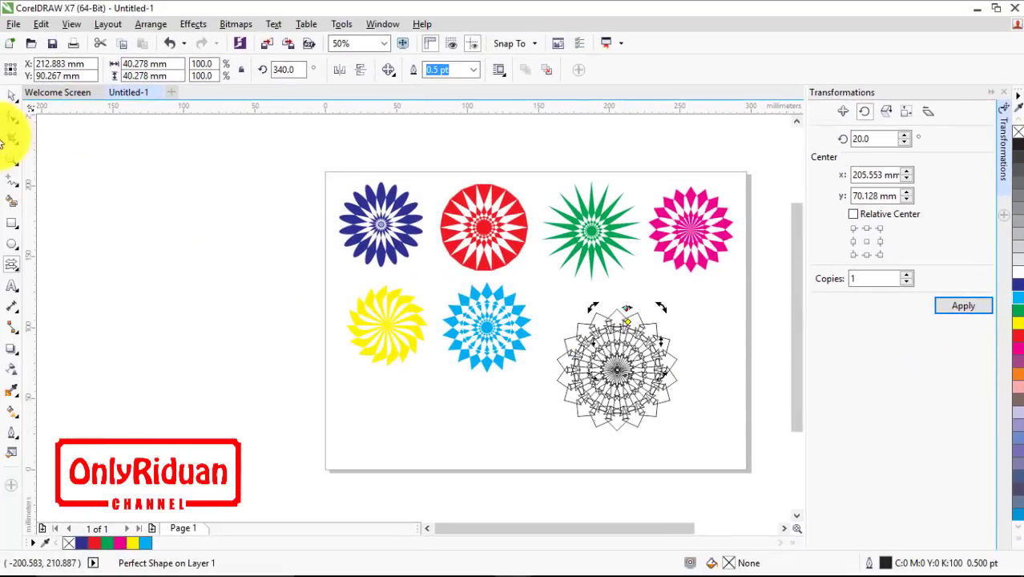
# Fill all the rotated four-way arrows black and combine them into one ornament.
pyautogui.click(12, 95)
pyautogui.moveTo(621, 388); pyautogui.dragTo(542, 284)
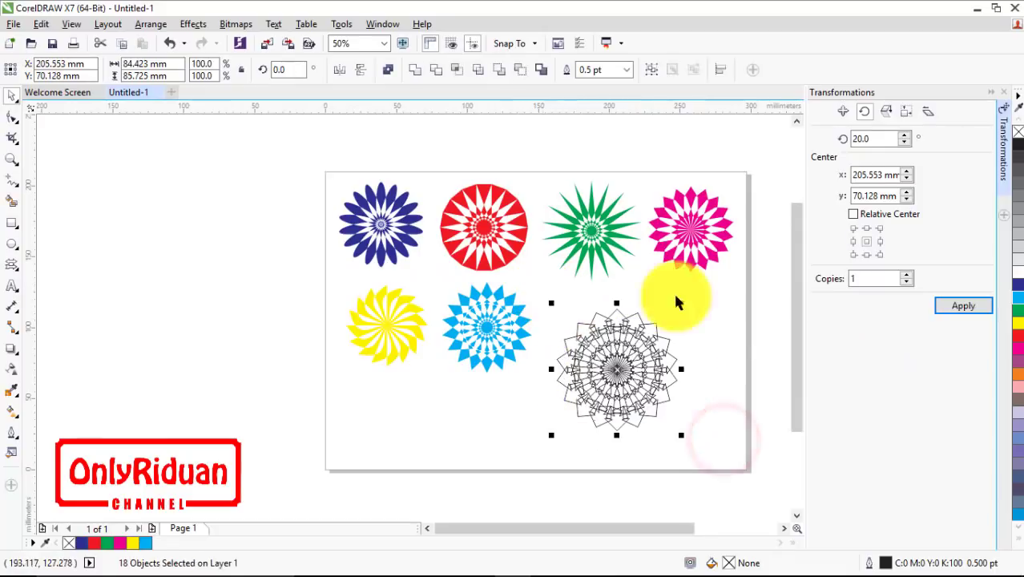
pyautogui.click(1016, 147)
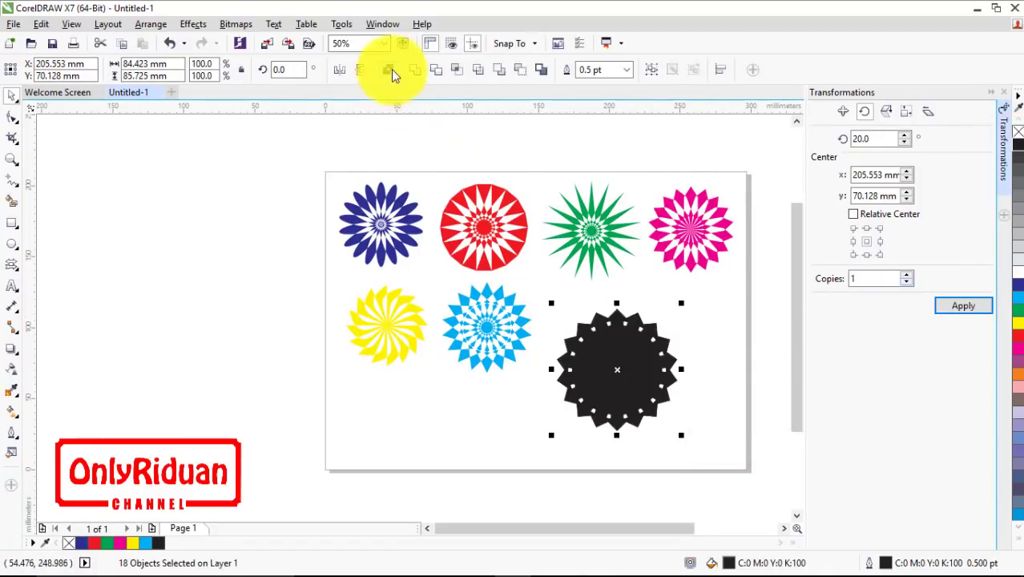
pyautogui.click(393, 72)
pyautogui.click(708, 405)
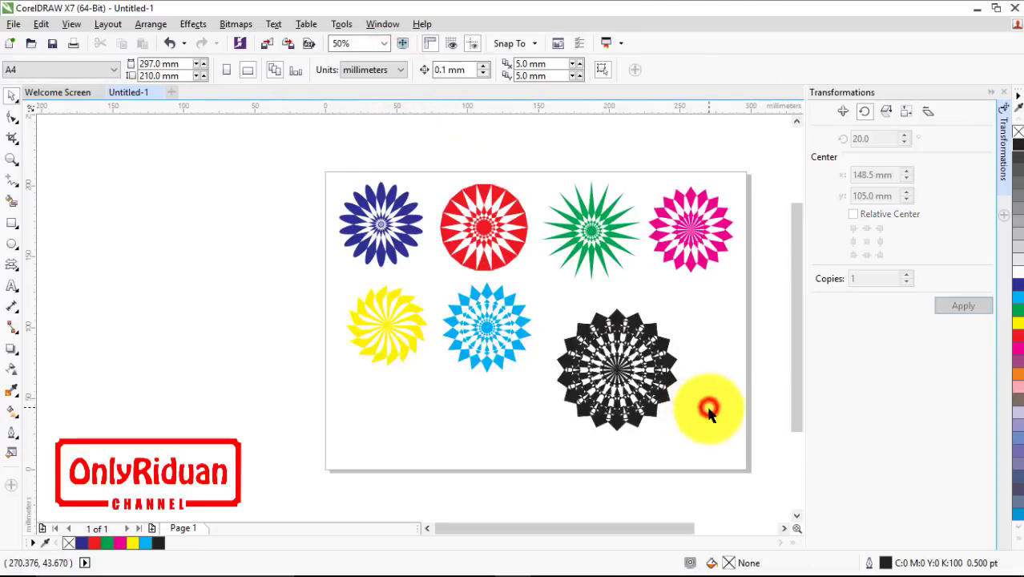
# Scale the black ornament down to about 58 mm wide and place it beside the cyan ornament, beneath the green star.
pyautogui.scroll(1, 624, 394)
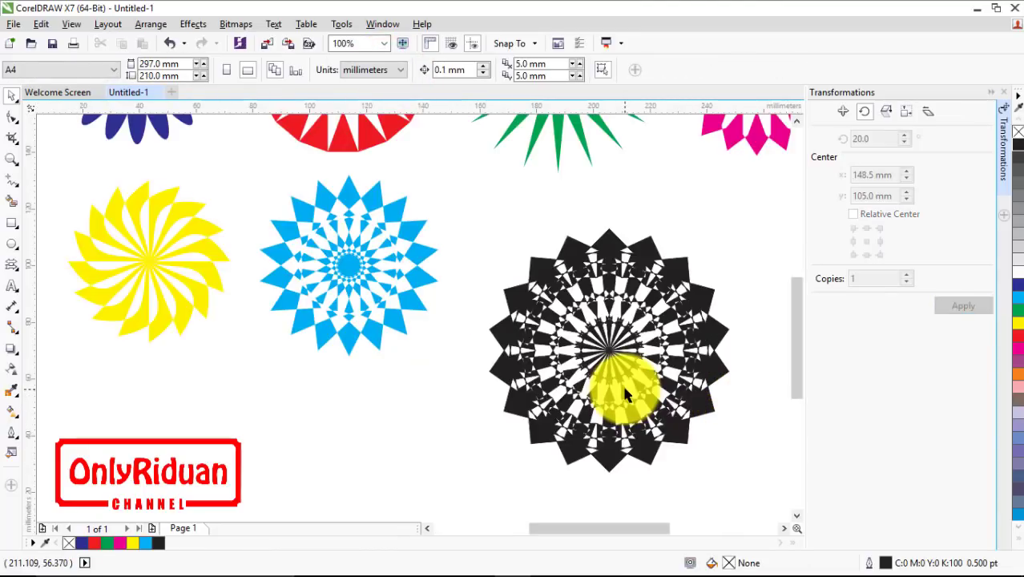
pyautogui.scroll(-1, 626, 393)
pyautogui.moveTo(713, 453); pyautogui.dragTo(532, 275)
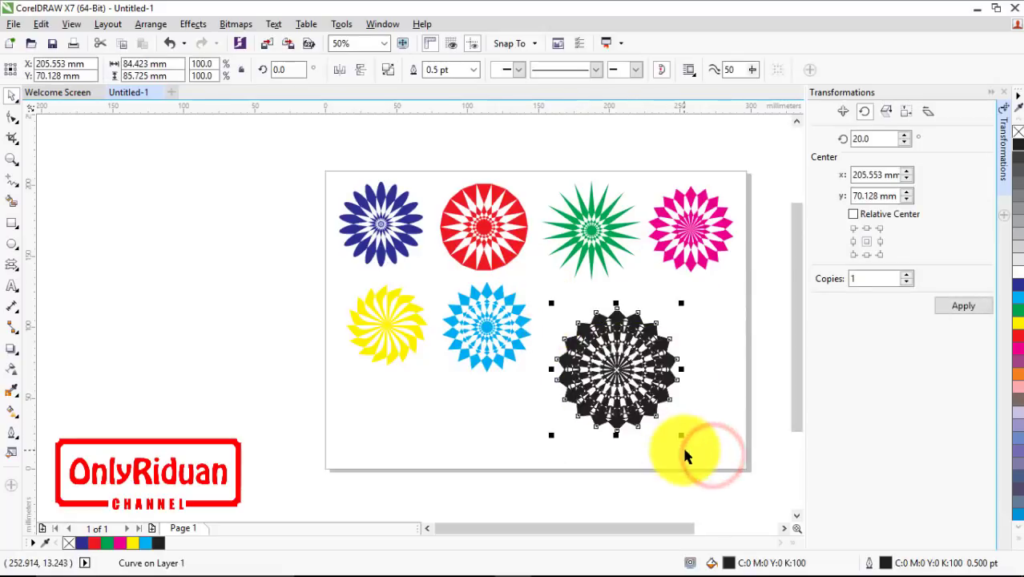
pyautogui.moveTo(681, 435); pyautogui.dragTo(641, 394)
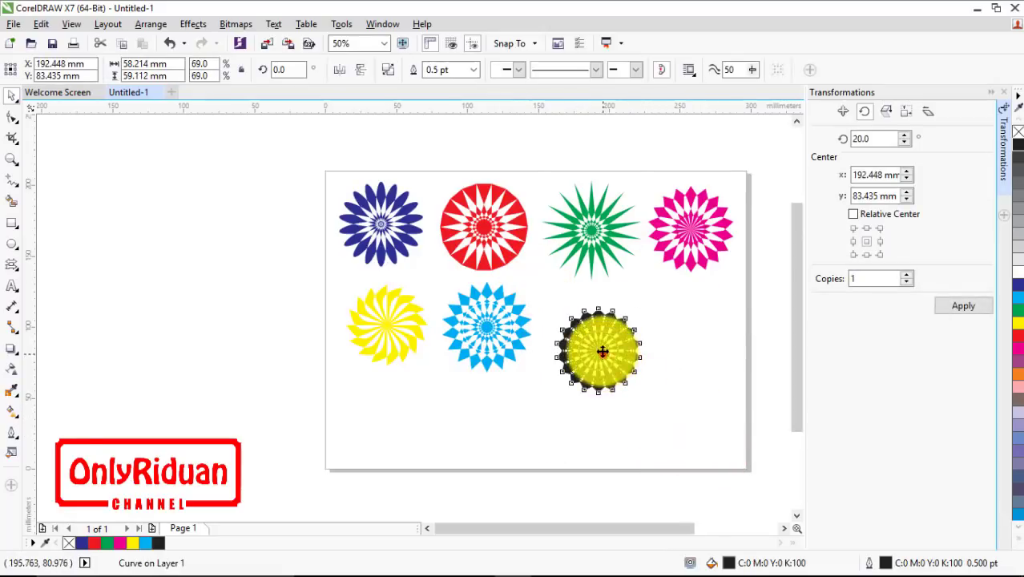
pyautogui.moveTo(602, 351); pyautogui.dragTo(594, 327)
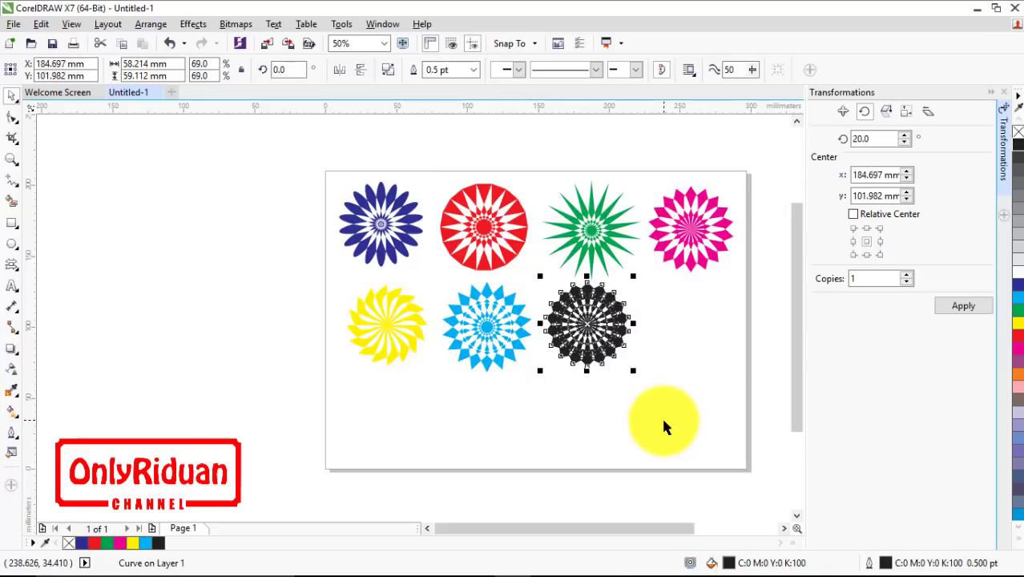
# Draw a six-pointed star about 38 mm wide and 44 mm tall, placed below and to the right of the black ornament.
pyautogui.click(16, 250)
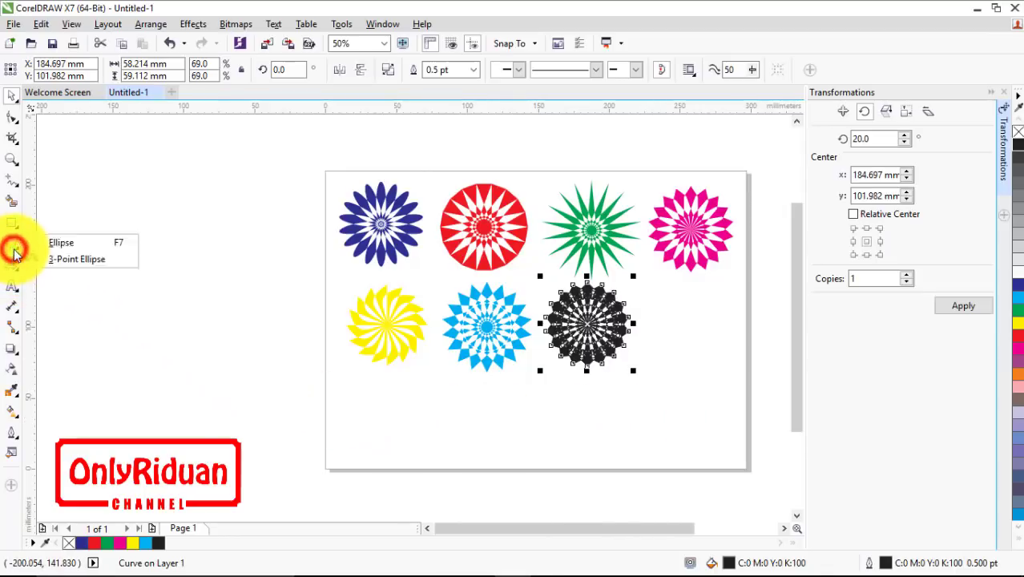
pyautogui.click(14, 268)
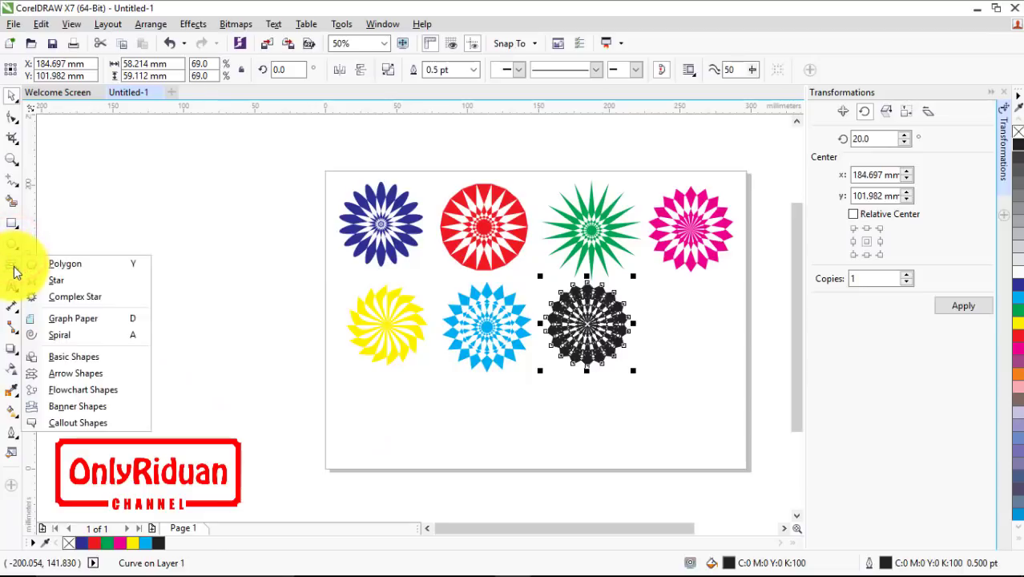
pyautogui.click(52, 279)
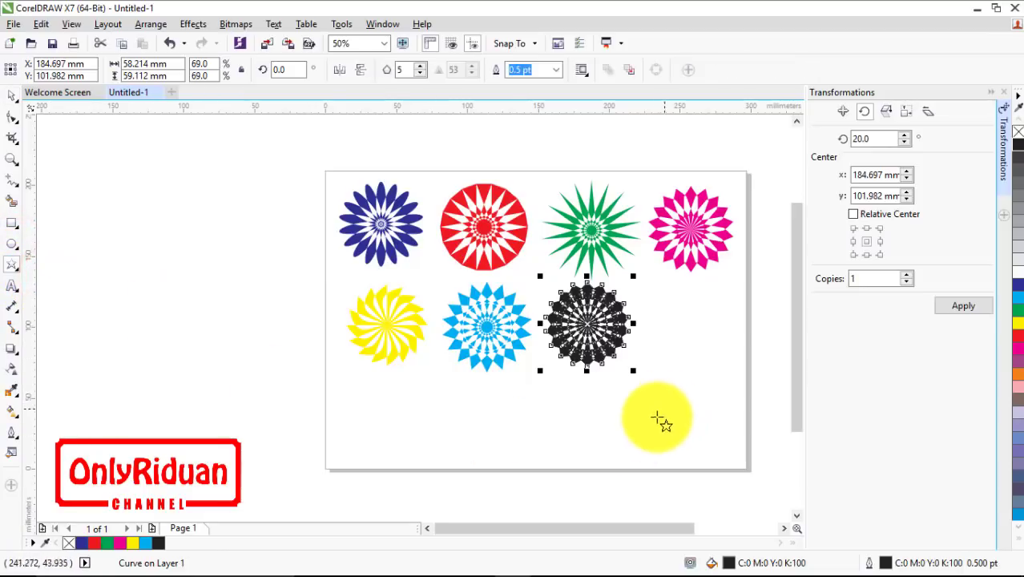
pyautogui.moveTo(796, 370); pyautogui.dragTo(795, 410)
pyautogui.click(627, 345)
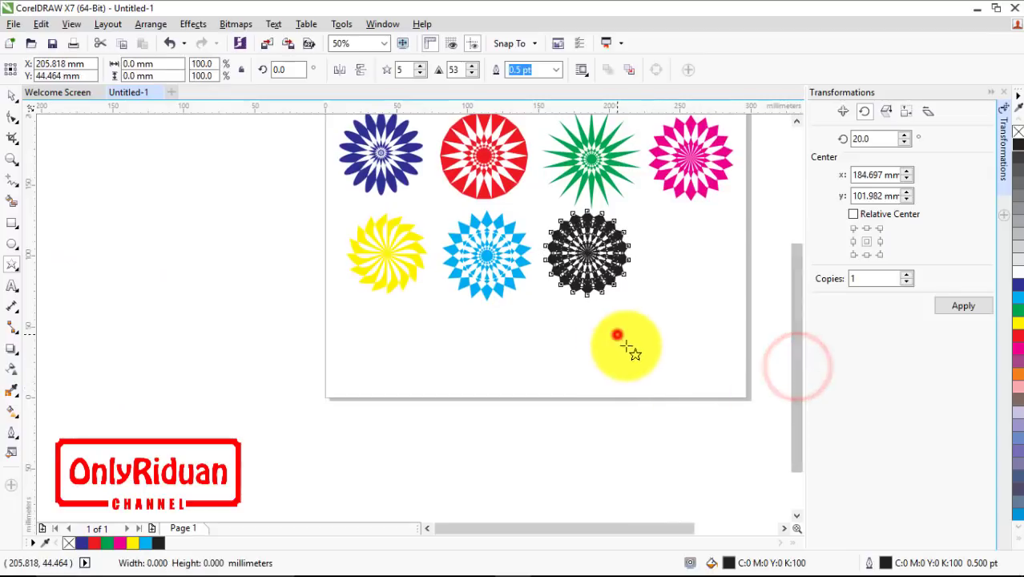
pyautogui.moveTo(626, 345); pyautogui.dragTo(673, 400)
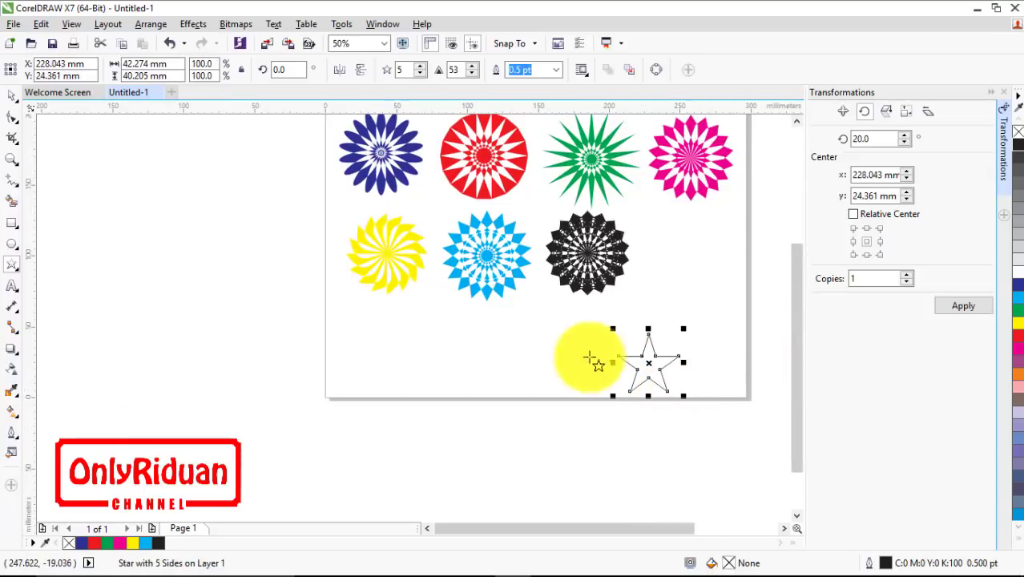
pyautogui.click(419, 66)
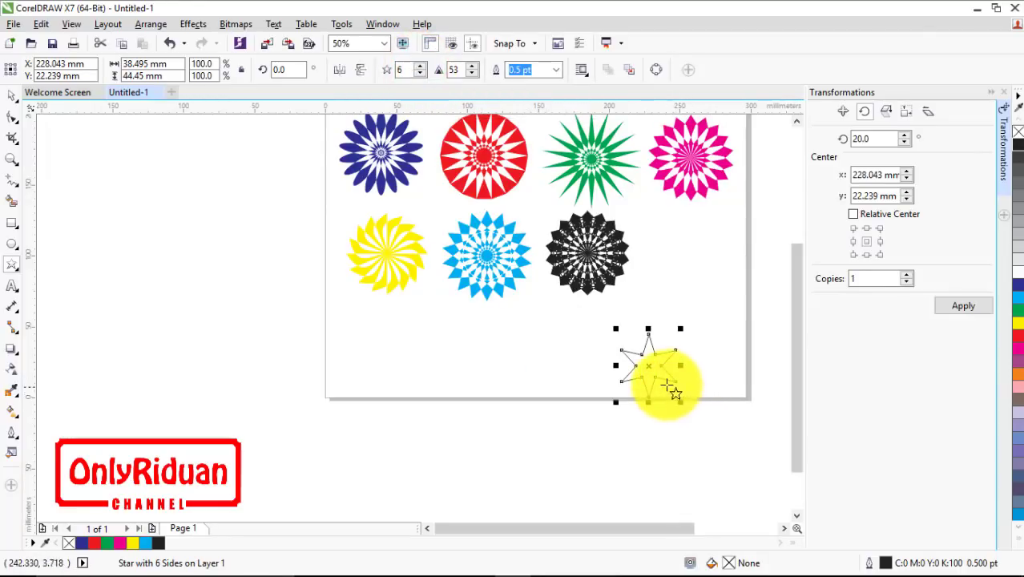
pyautogui.moveTo(649, 366); pyautogui.dragTo(672, 335)
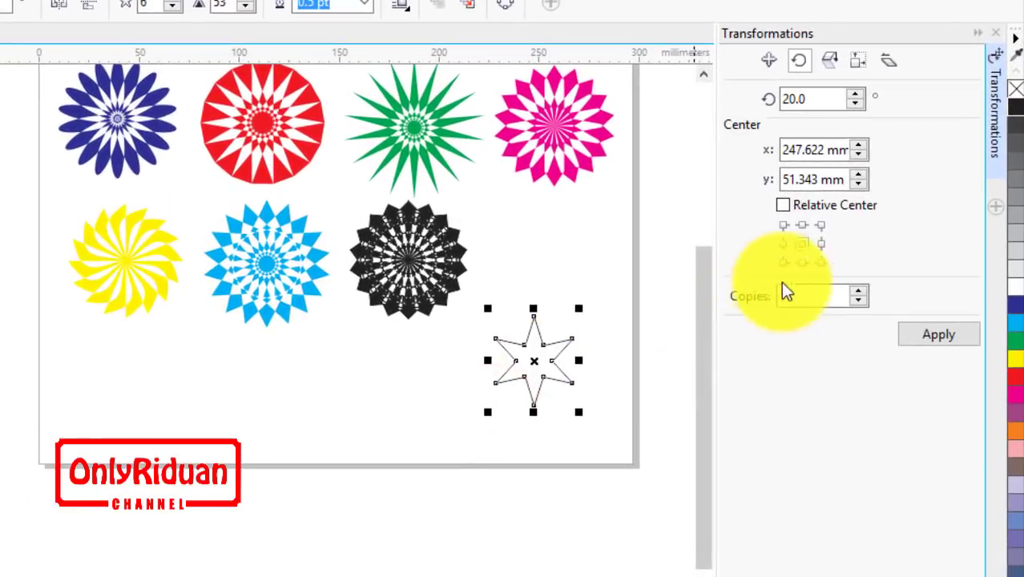
# Set the six-pointed star's rotation centre to its bottom midpoint and fill it with reddish brown (C:0 M:60 Y:60 K:40).
pyautogui.click(814, 261)
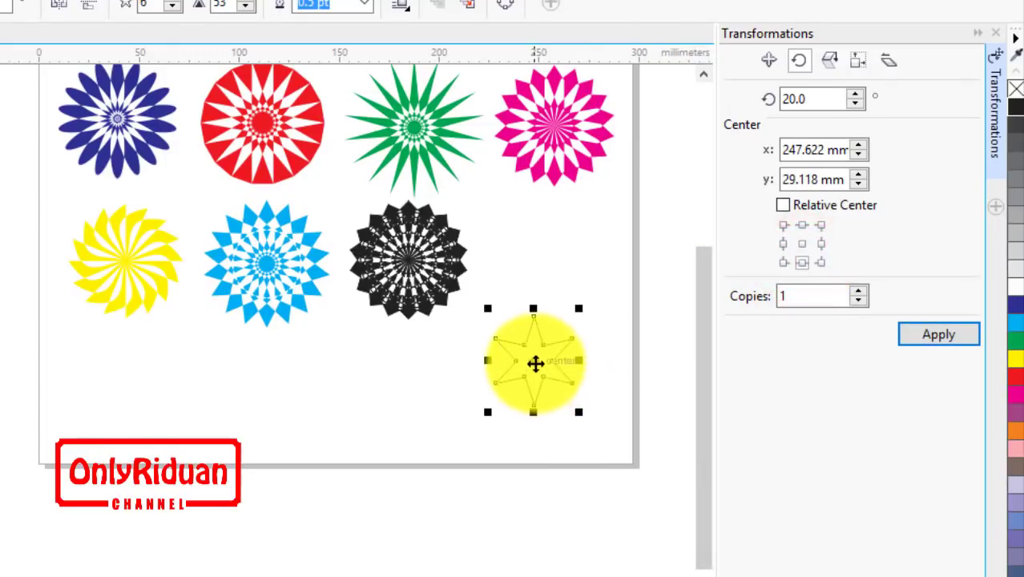
pyautogui.click(535, 360)
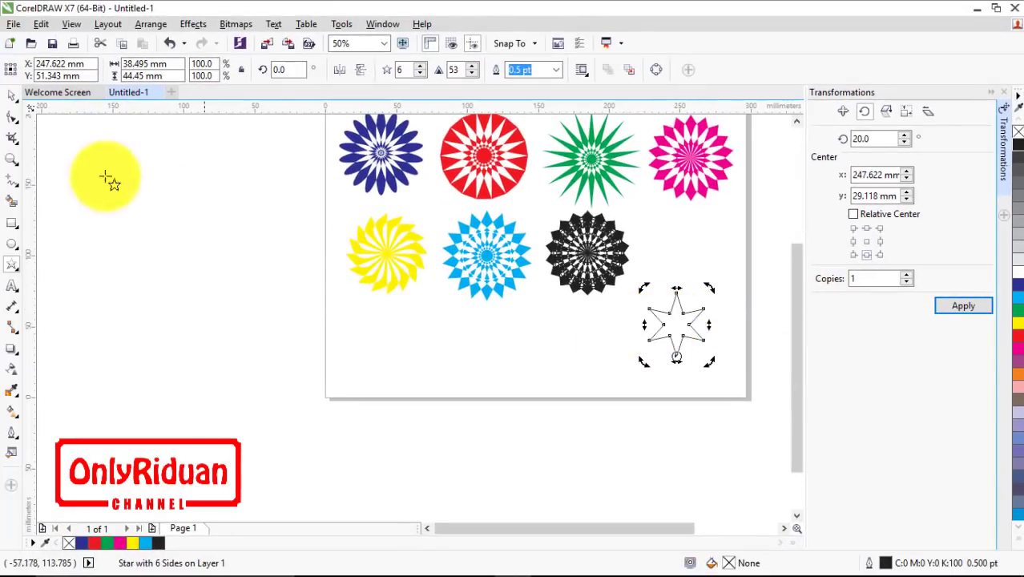
pyautogui.click(12, 96)
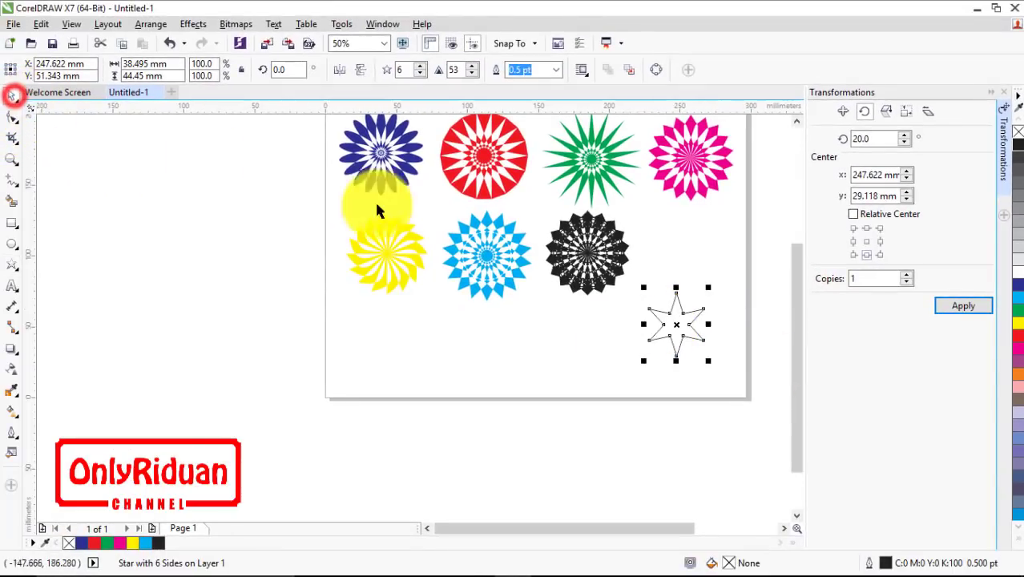
pyautogui.click(1019, 542)
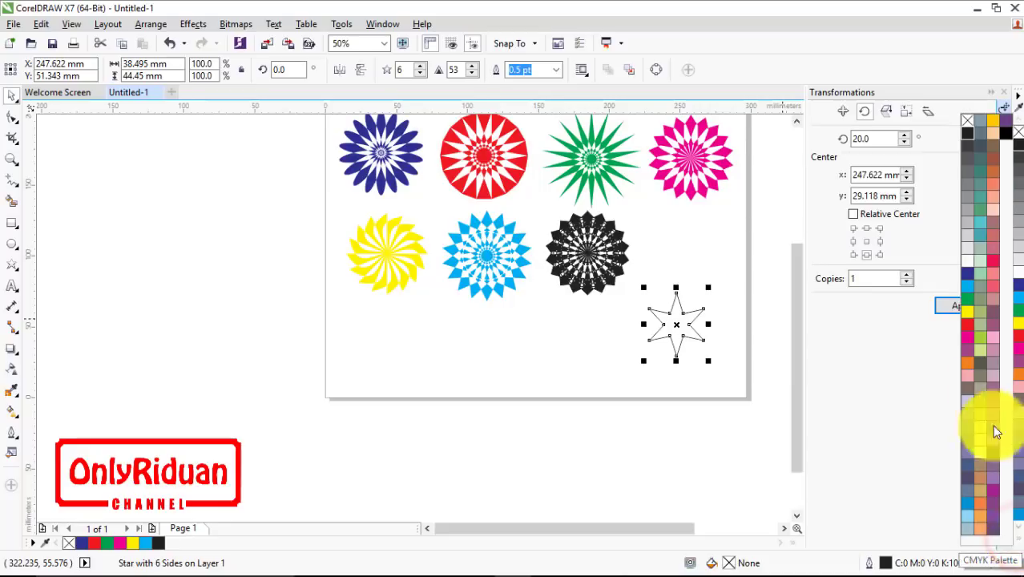
pyautogui.click(992, 169)
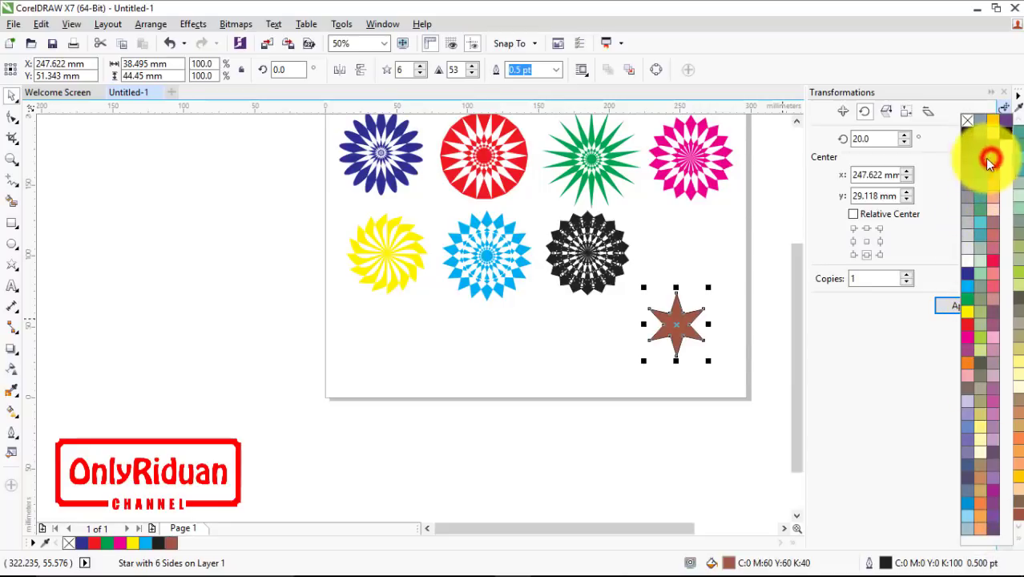
pyautogui.click(745, 390)
# Add rotated copies of the brown star at 20° increments until the circle is complete.
pyautogui.click(965, 307)
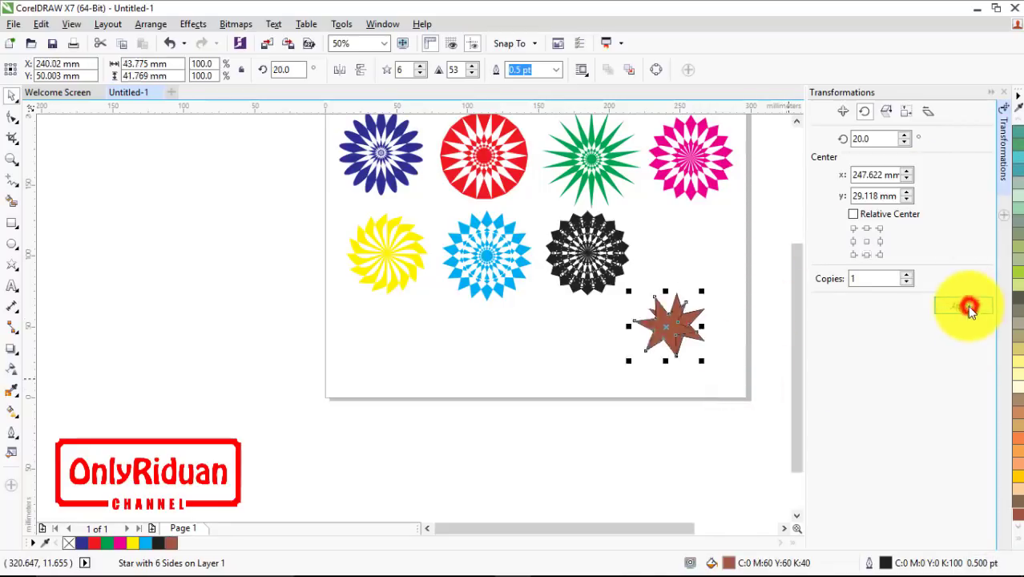
pyautogui.click(967, 309)
pyautogui.click(969, 311)
pyautogui.click(970, 311)
pyautogui.click(969, 310)
pyautogui.click(969, 310)
pyautogui.click(968, 310)
pyautogui.click(968, 309)
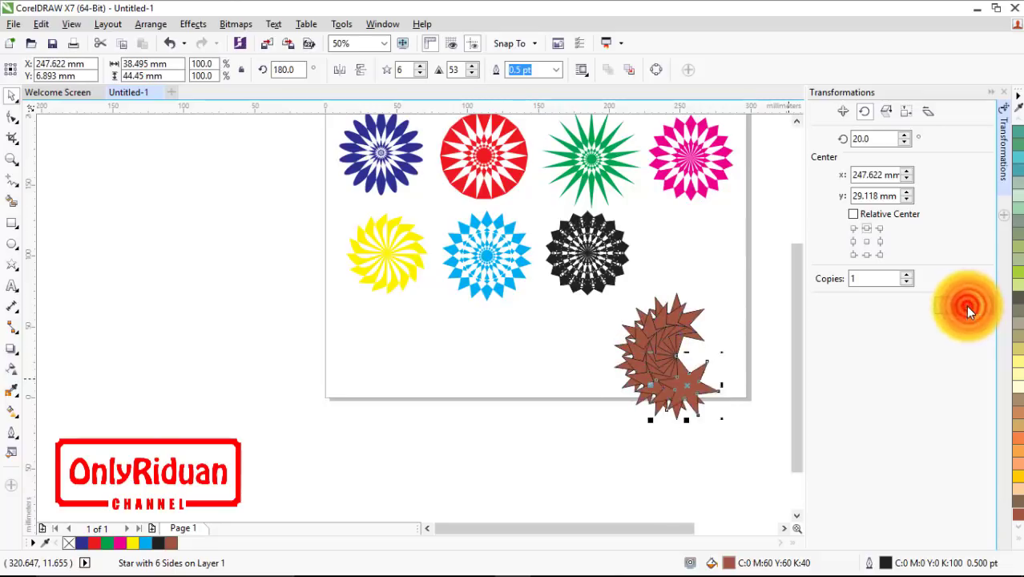
pyautogui.click(968, 310)
pyautogui.click(967, 310)
pyautogui.click(966, 309)
pyautogui.click(965, 309)
pyautogui.click(966, 307)
pyautogui.click(967, 307)
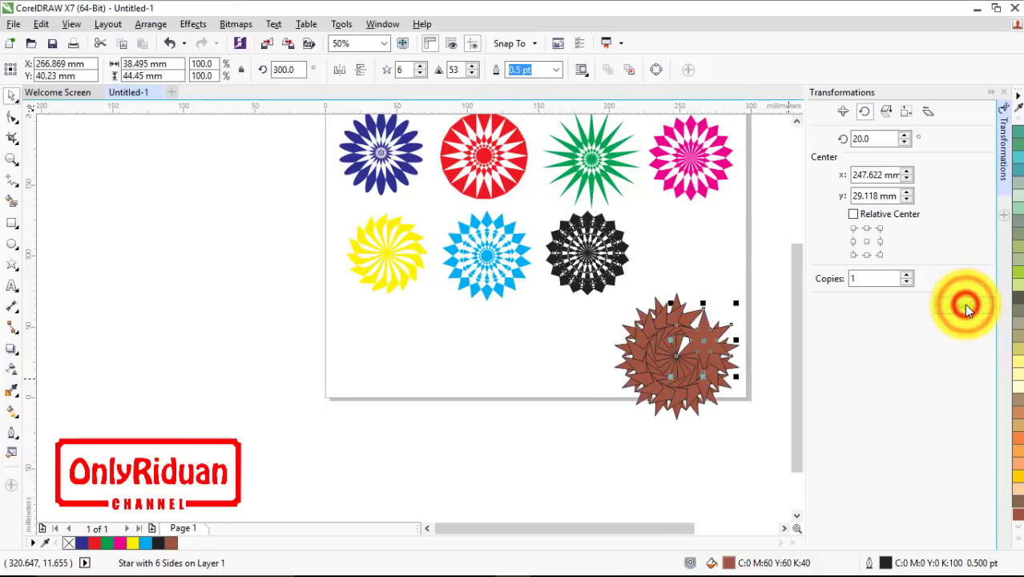
pyautogui.click(966, 307)
pyautogui.click(965, 307)
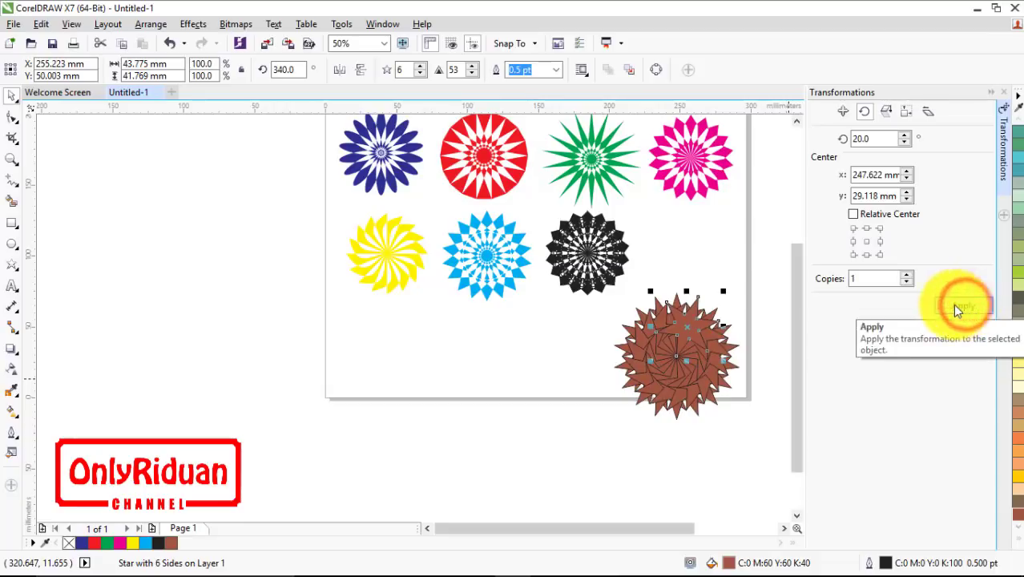
# Select all the rotated brown stars and combine them into one ornament.
pyautogui.click(724, 431)
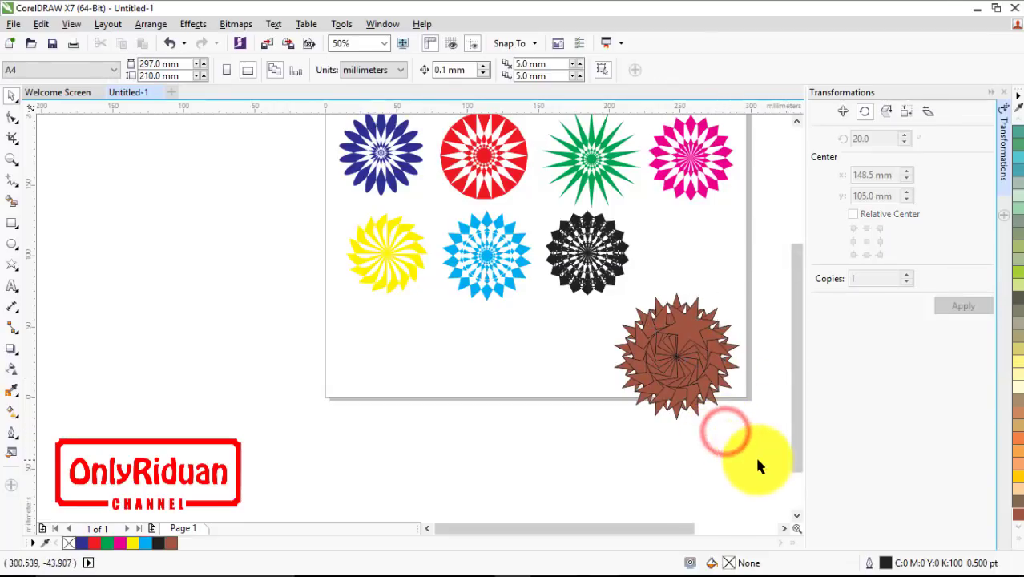
pyautogui.moveTo(765, 454); pyautogui.dragTo(581, 274)
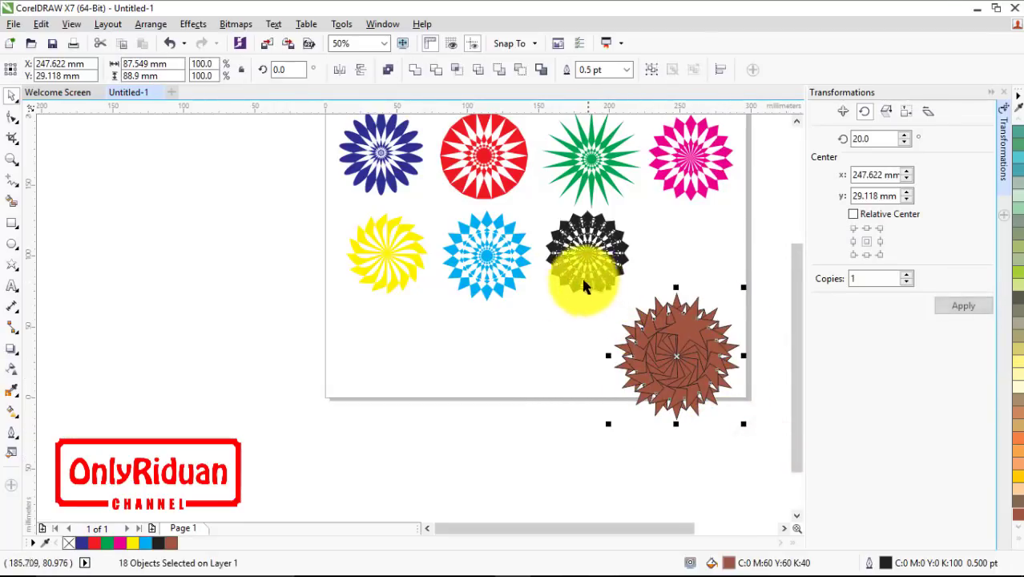
pyautogui.click(389, 70)
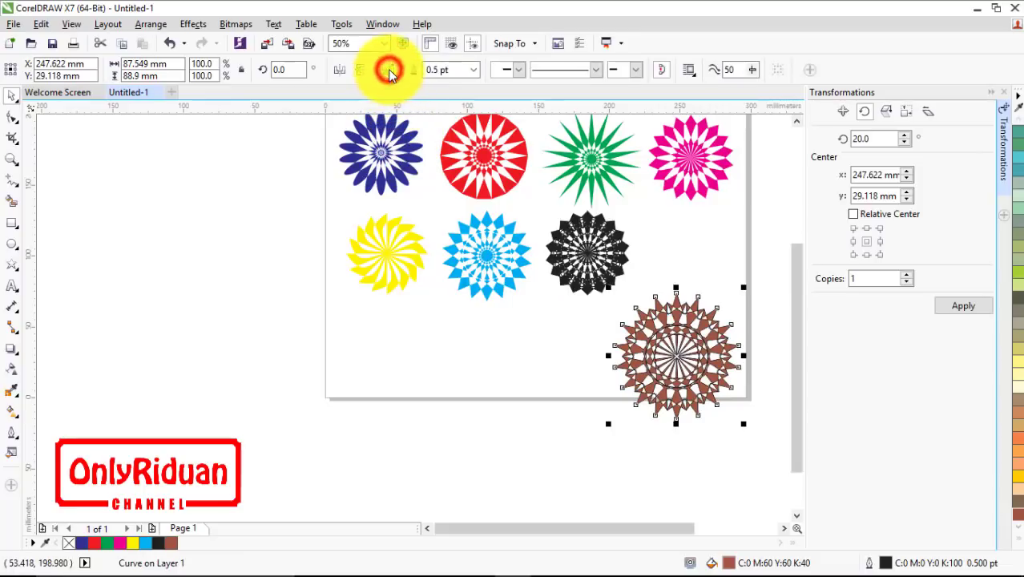
pyautogui.click(521, 335)
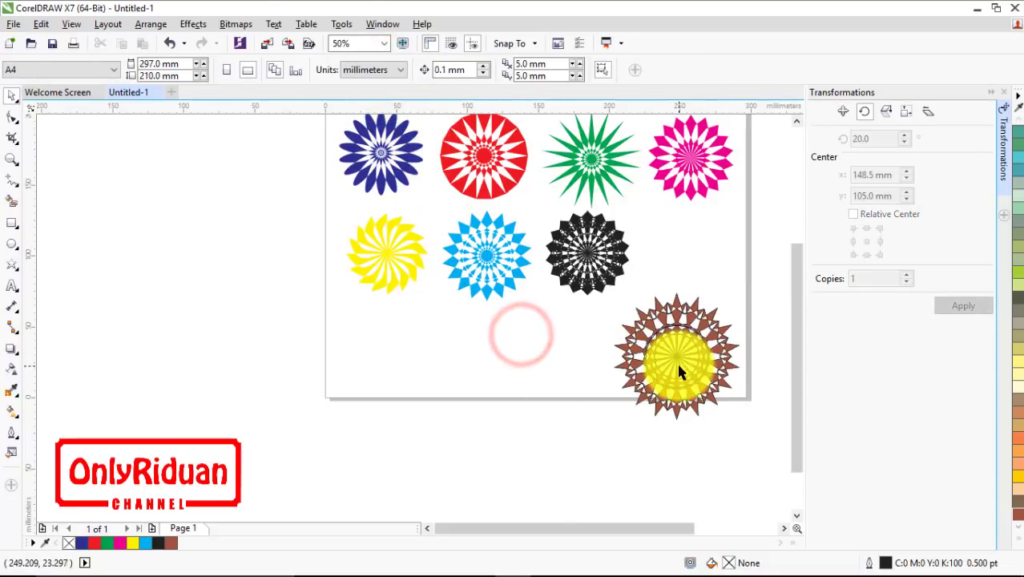
# Remove the outline from the brown ornament.
pyautogui.moveTo(756, 453); pyautogui.dragTo(585, 301)
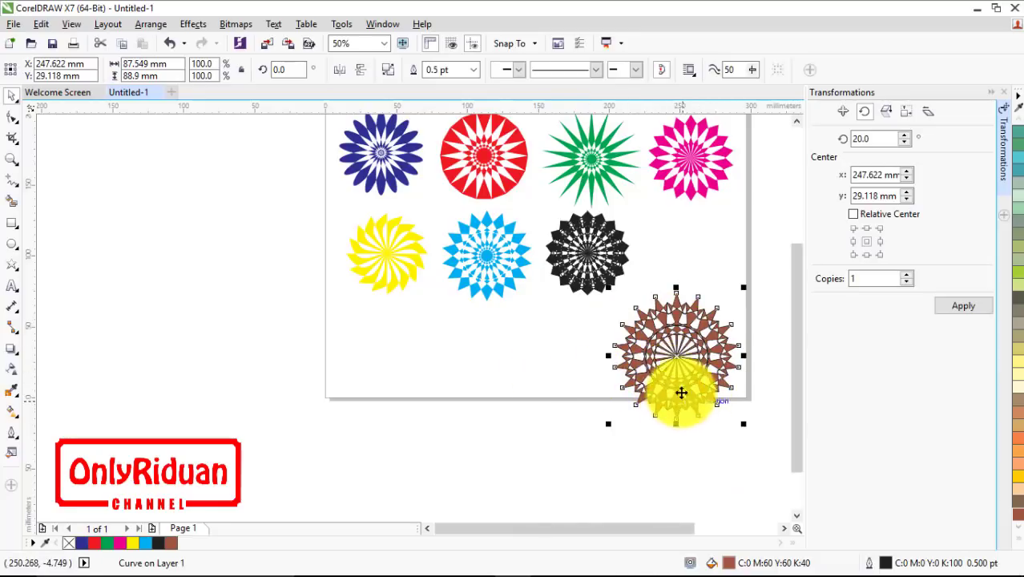
pyautogui.click(1019, 545)
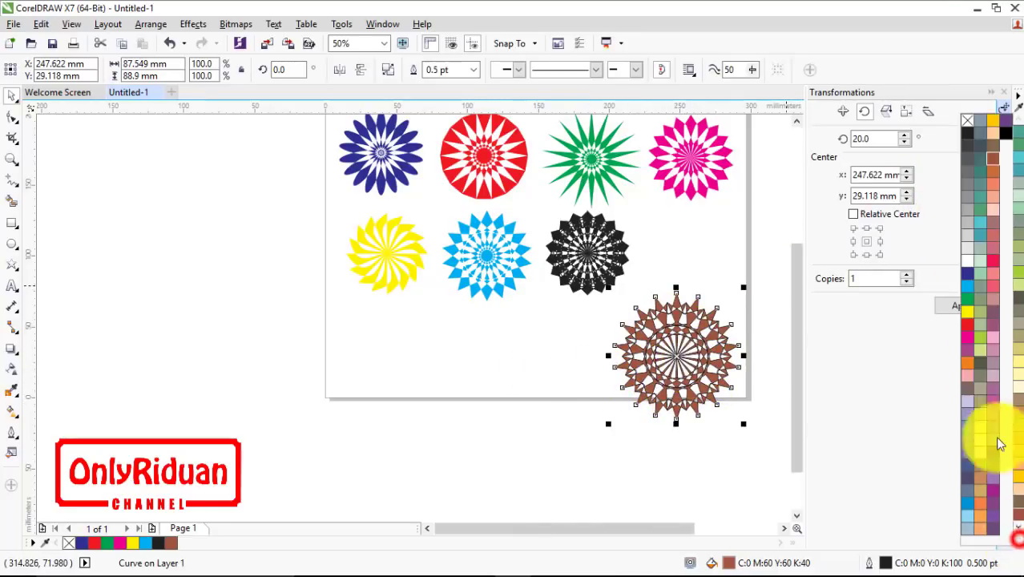
pyautogui.rightClick(964, 122)
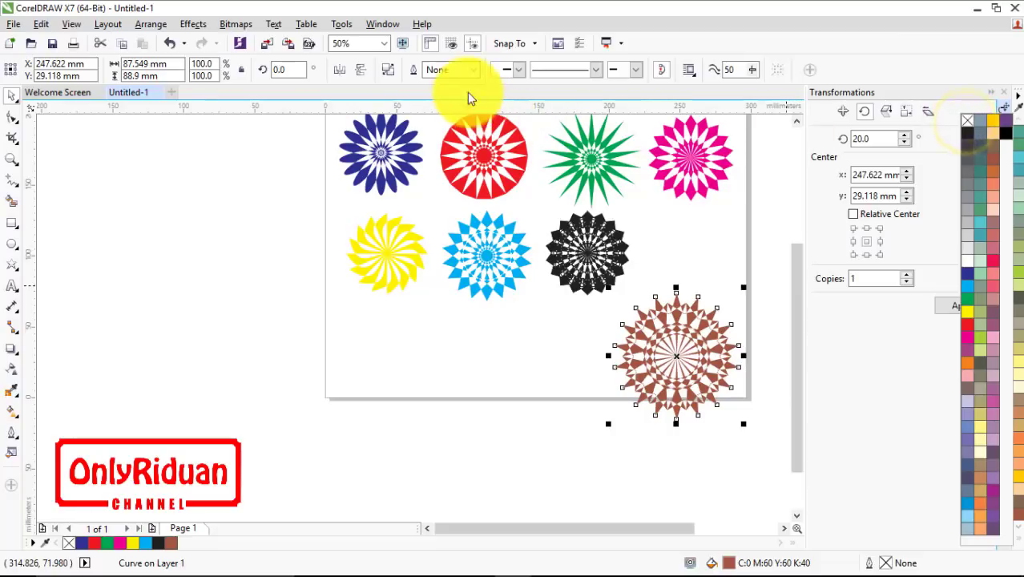
pyautogui.click(475, 71)
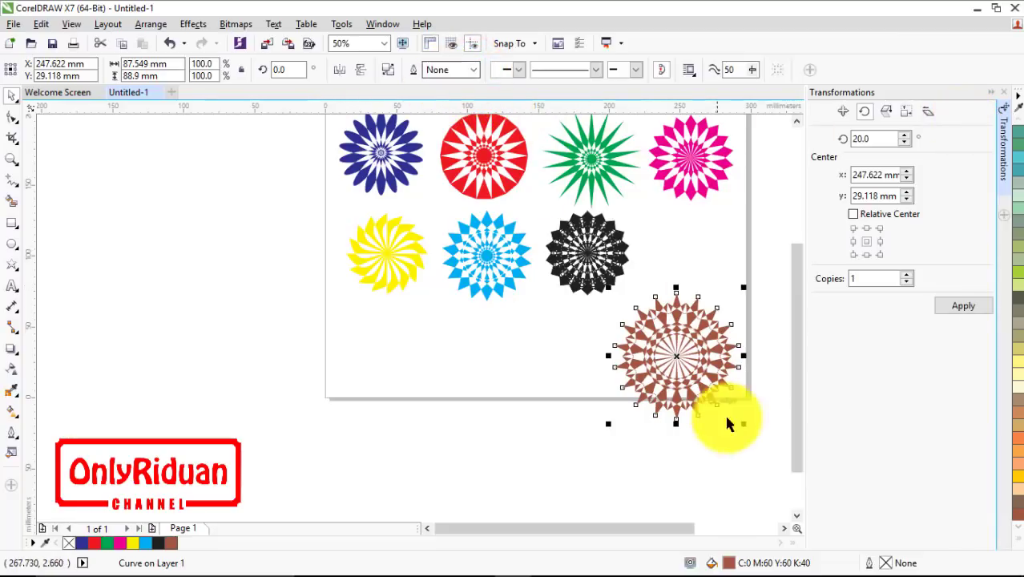
# Scale the brown ornament down to about 59 mm wide and place it beside the black ornament, beneath the magenta one.
pyautogui.moveTo(744, 424); pyautogui.dragTo(701, 384)
pyautogui.moveTo(655, 325); pyautogui.dragTo(692, 244)
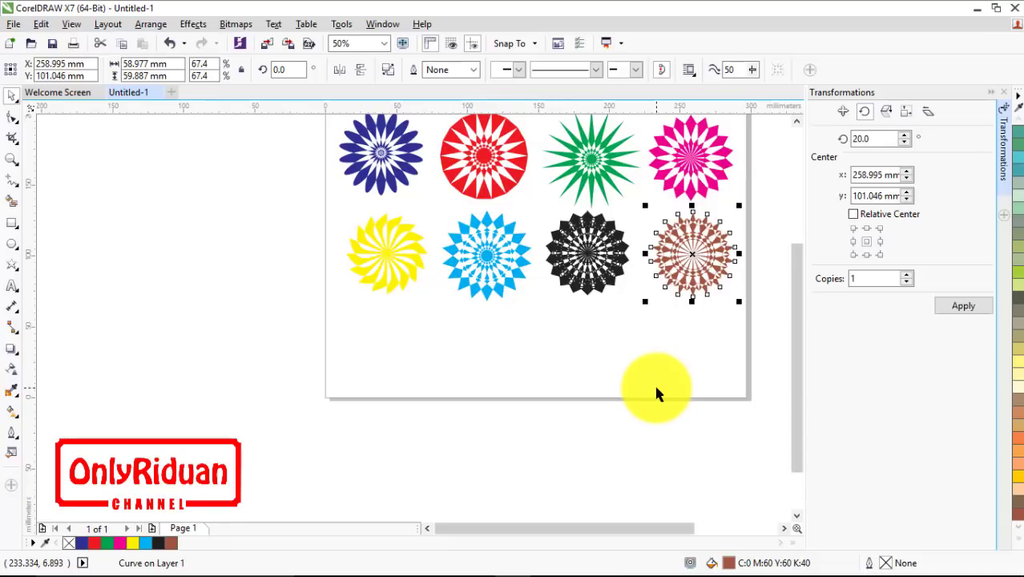
pyautogui.click(796, 121)
pyautogui.click(796, 122)
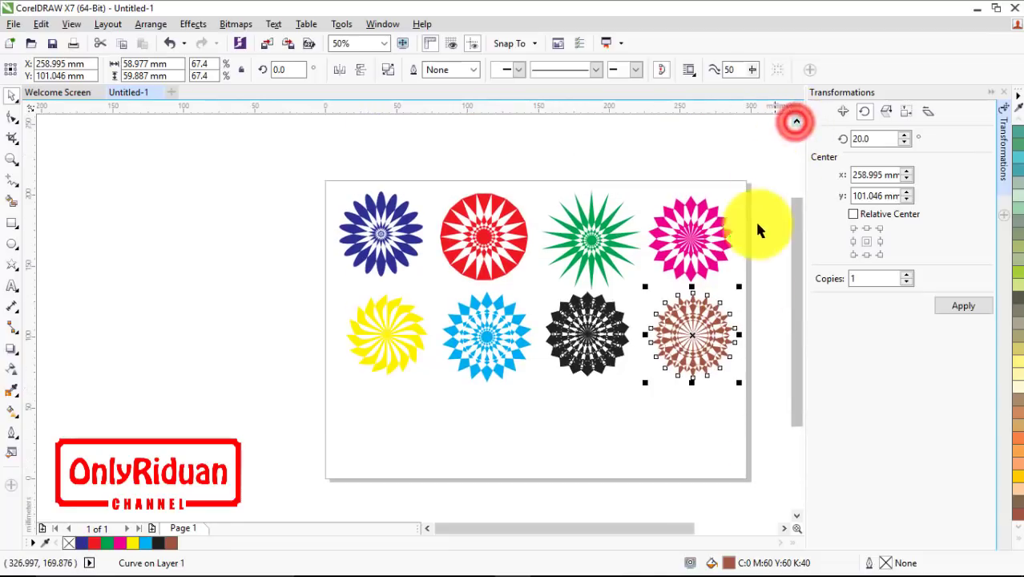
pyautogui.click(795, 405)
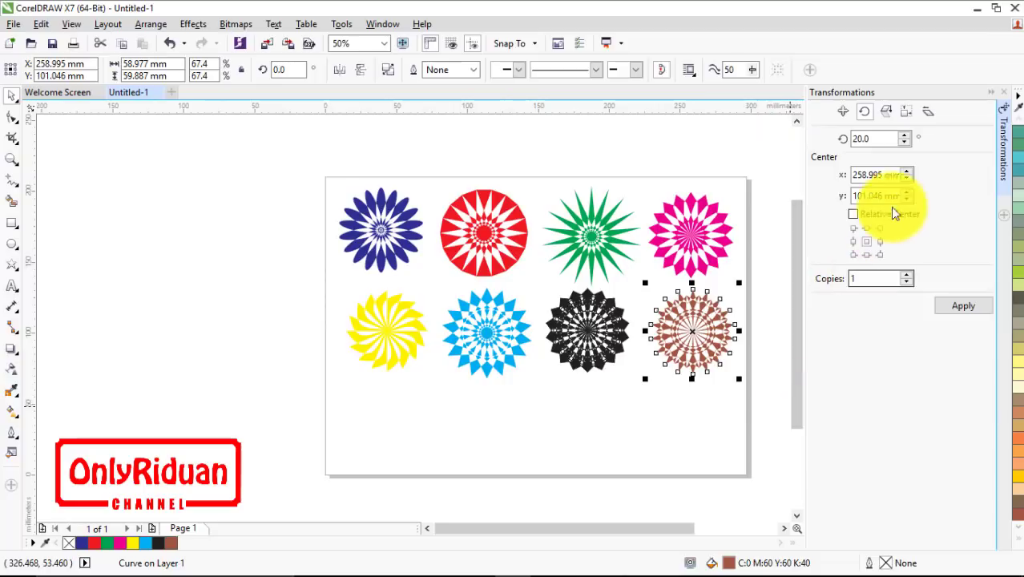
pyautogui.click(864, 112)
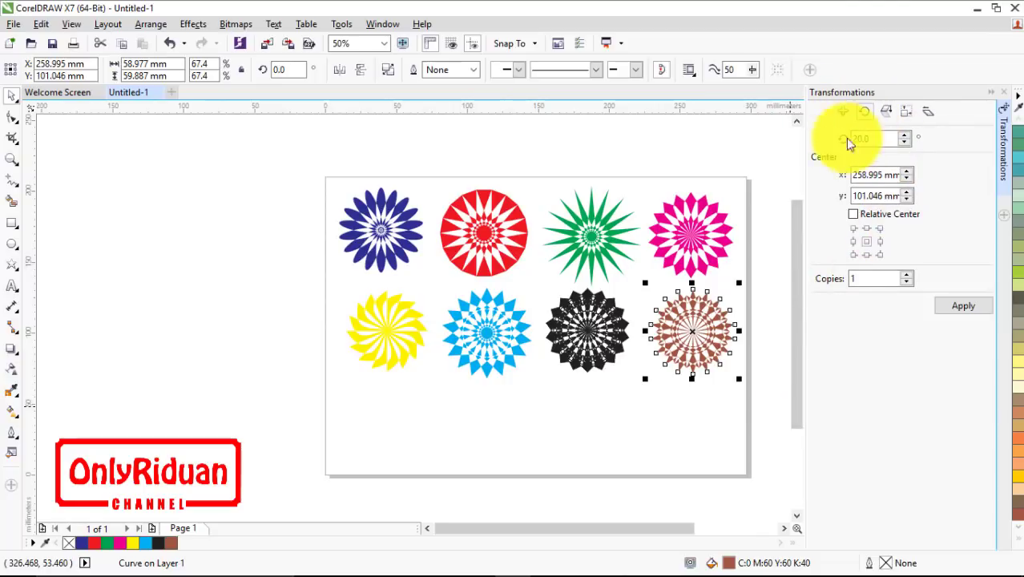